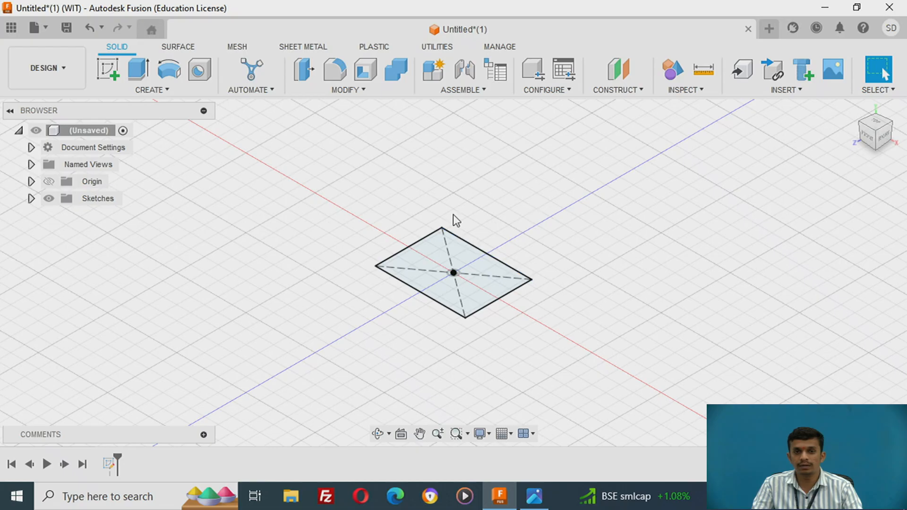
- Consult the dimensioned bracket drawing and reopen the base rectangle's sketch for editing
key("alt+Tab")
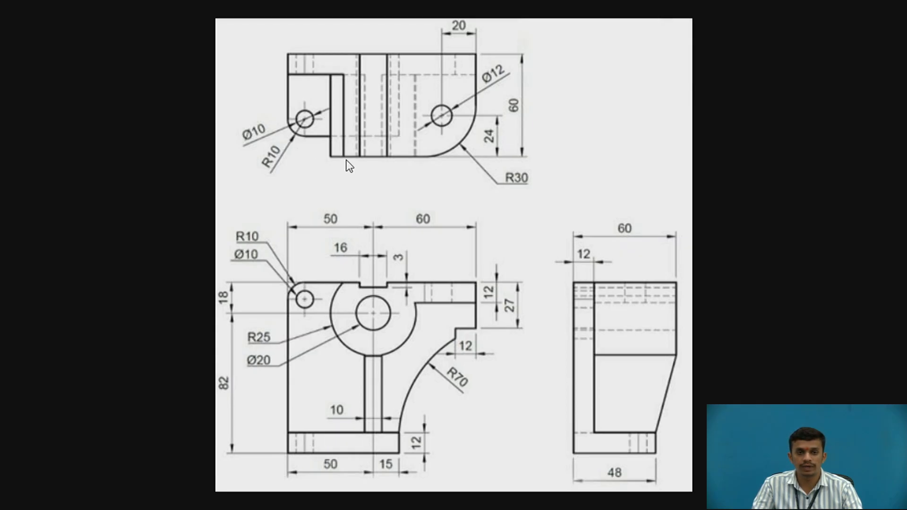
key("alt+Tab")
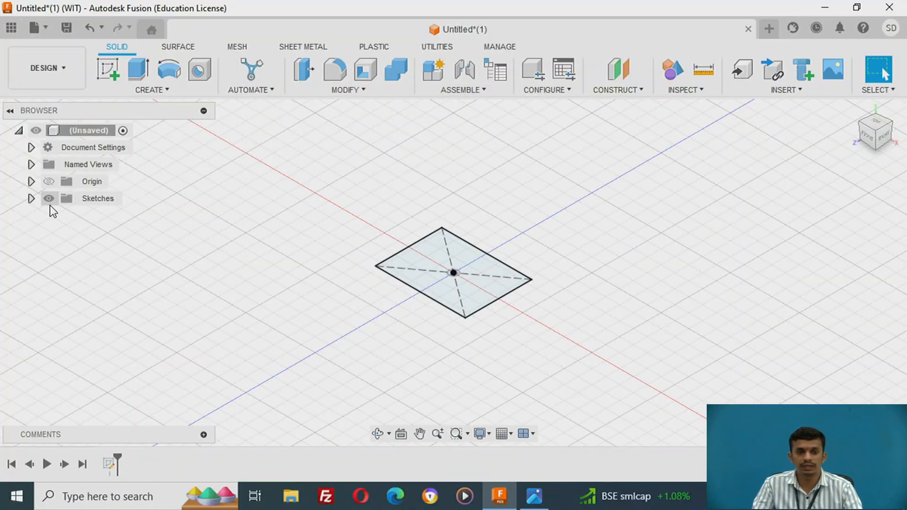
left_click(31, 198)
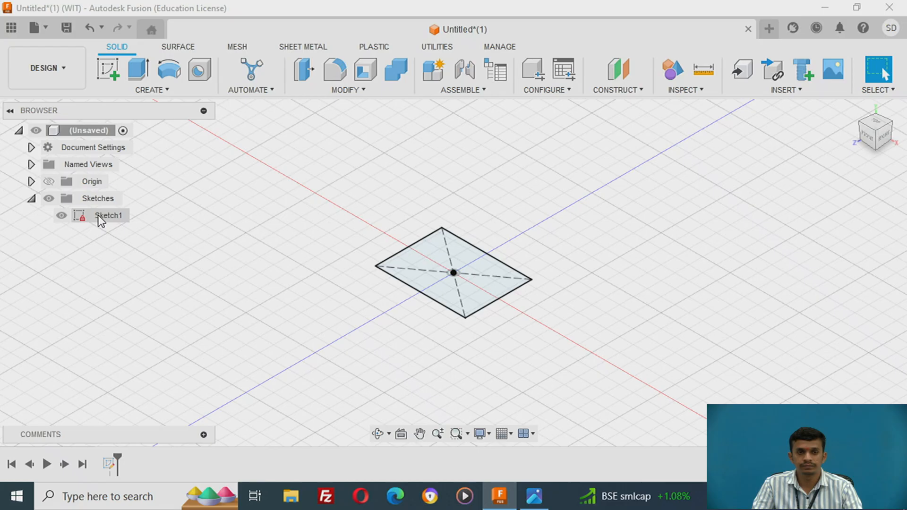
double_click(89, 217)
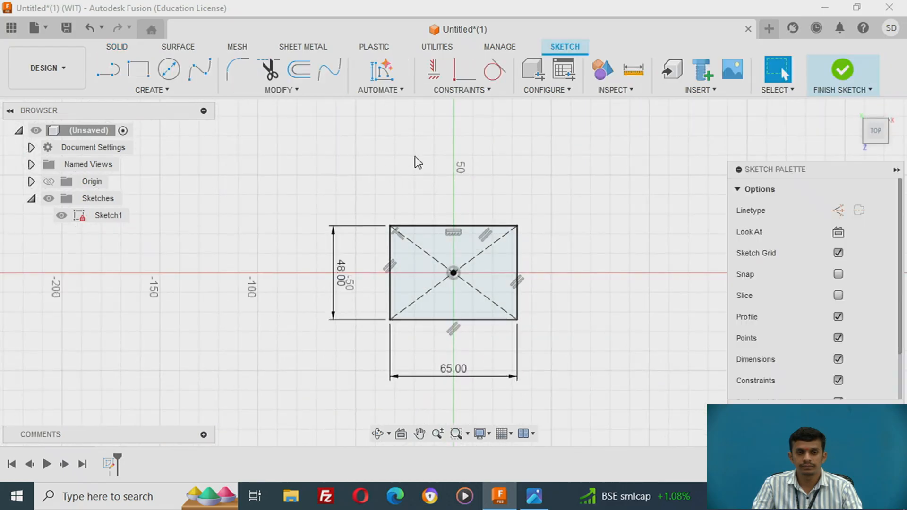
mouse_move(868, 125)
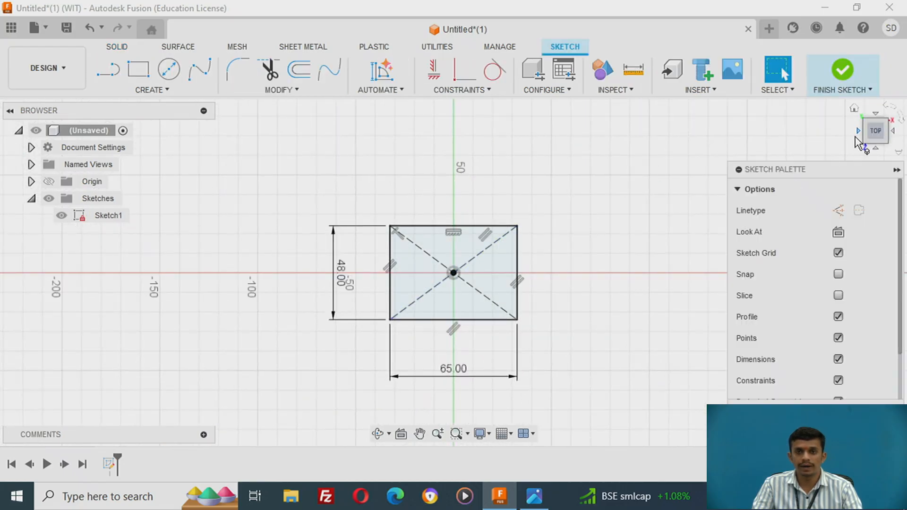
left_click(854, 110)
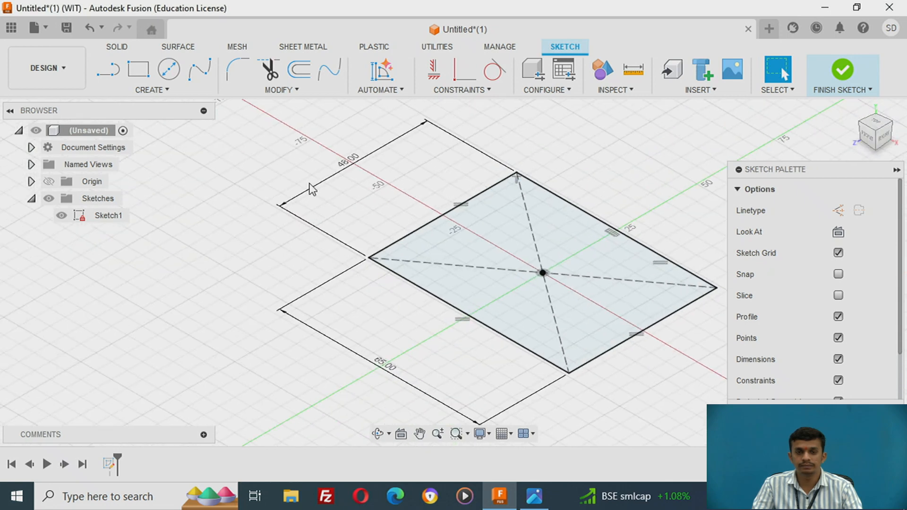
- Try rounding the base rectangle's lower-right corner, as seen from above, with a 10 mm sketch fillet
left_click(238, 69)
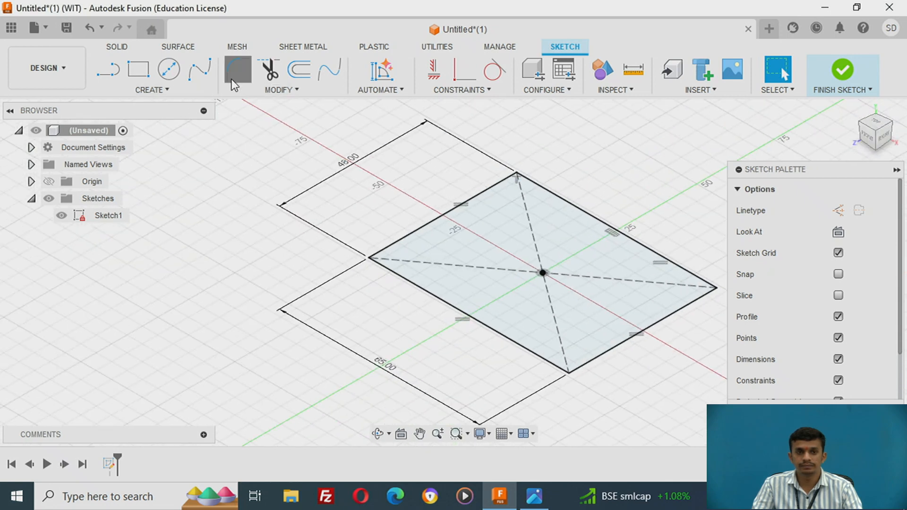
left_click(556, 367)
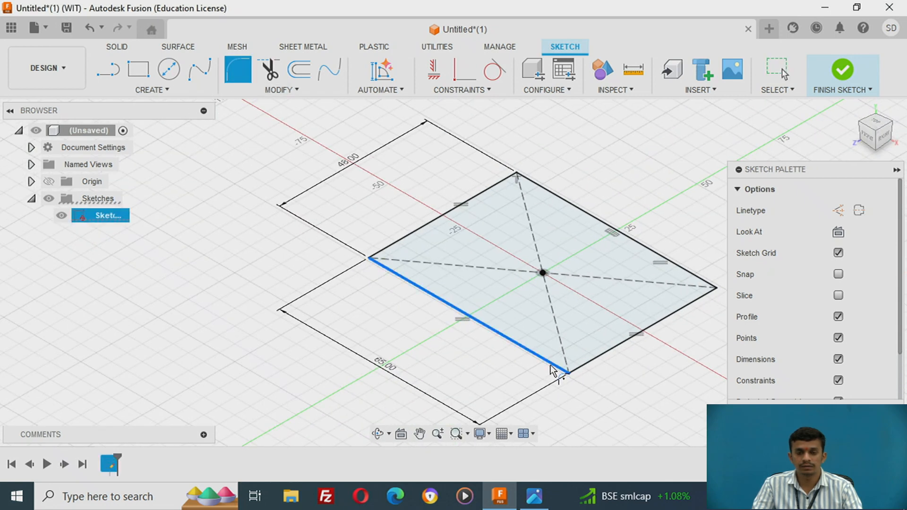
left_click(586, 368)
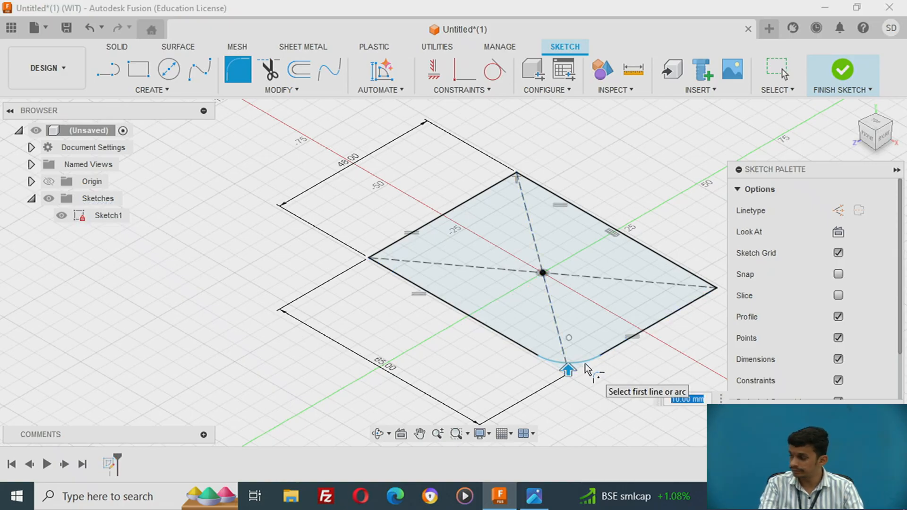
type("10")
key("Return")
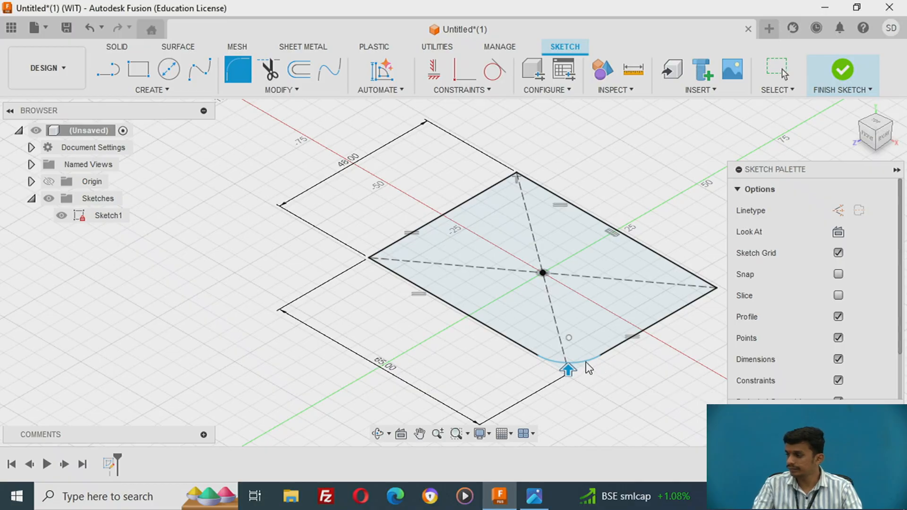
- Try a 10 mm diameter circle centred on the lower-right fillet's centre point and finish the sketch
left_click(169, 70)
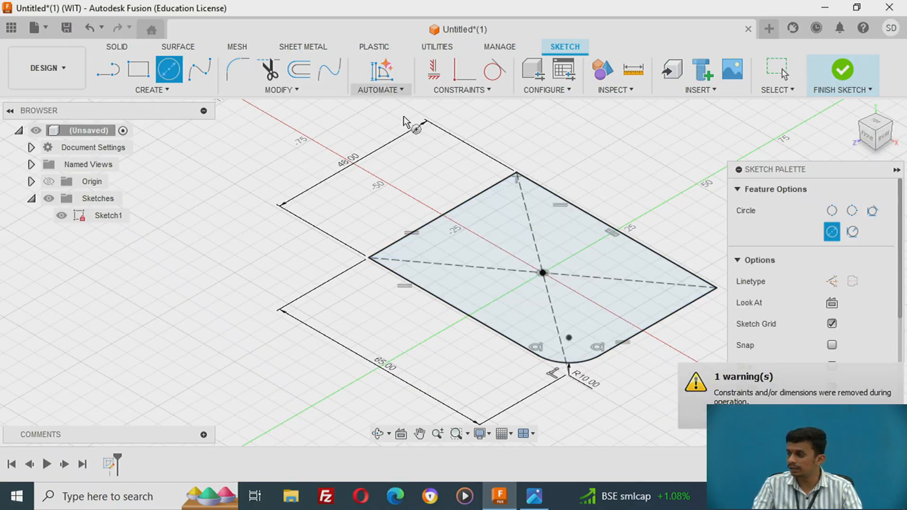
left_click(569, 337)
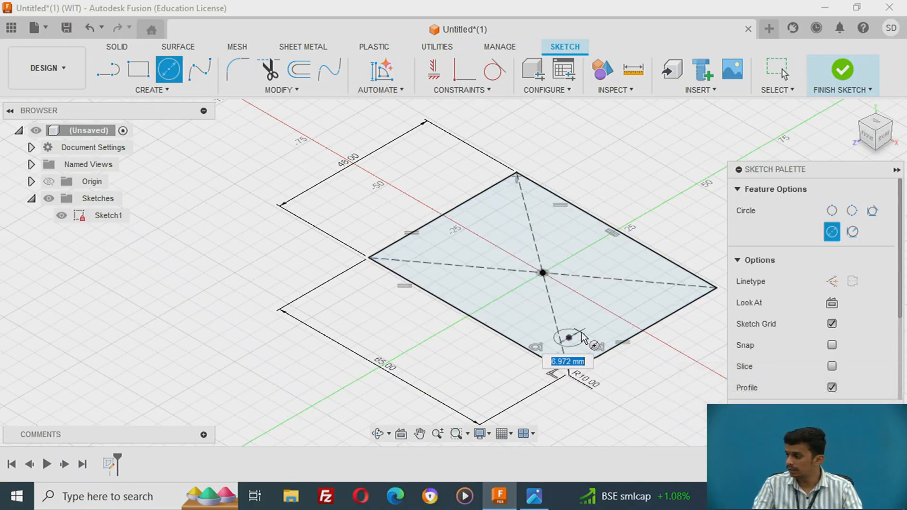
type("10")
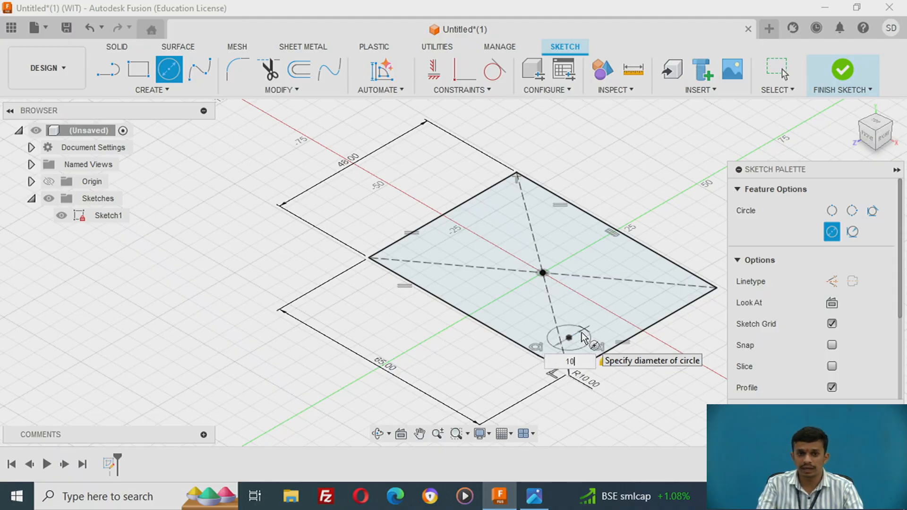
key("Return")
key("Escape")
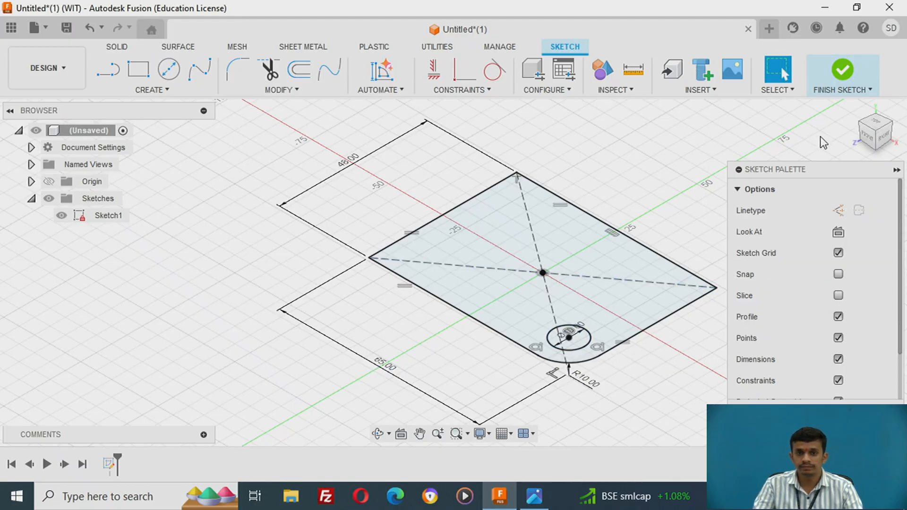
left_click(854, 72)
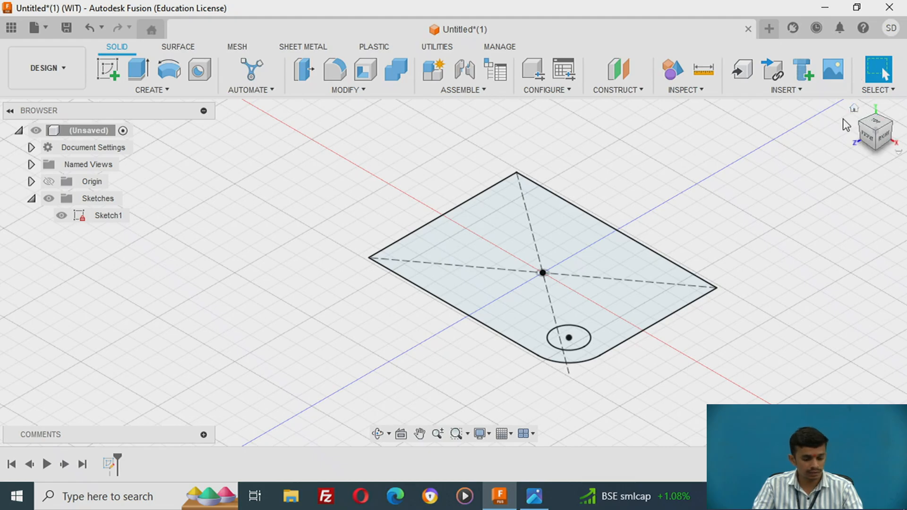
- Undo the circle and the fillet at the base rectangle's lower-right corner
key("ctrl+z")
key("ctrl+z")
key("ctrl+z")
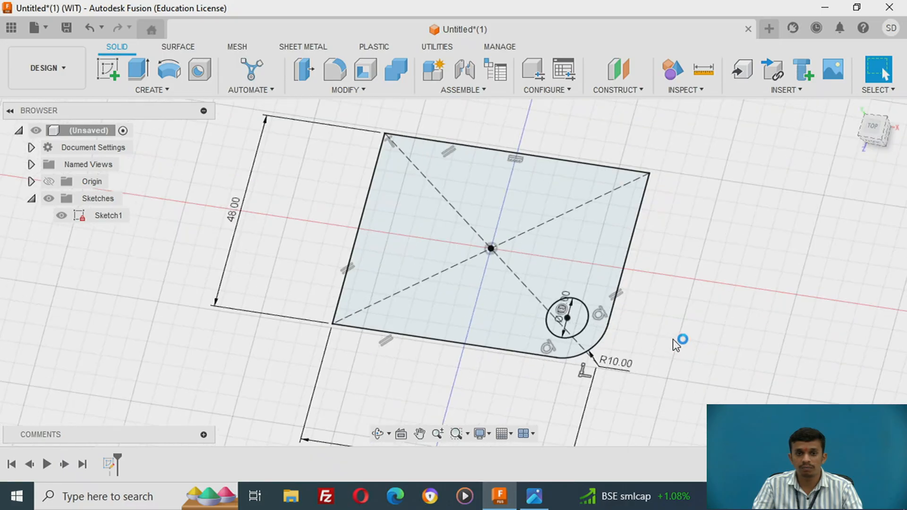
key("ctrl+z")
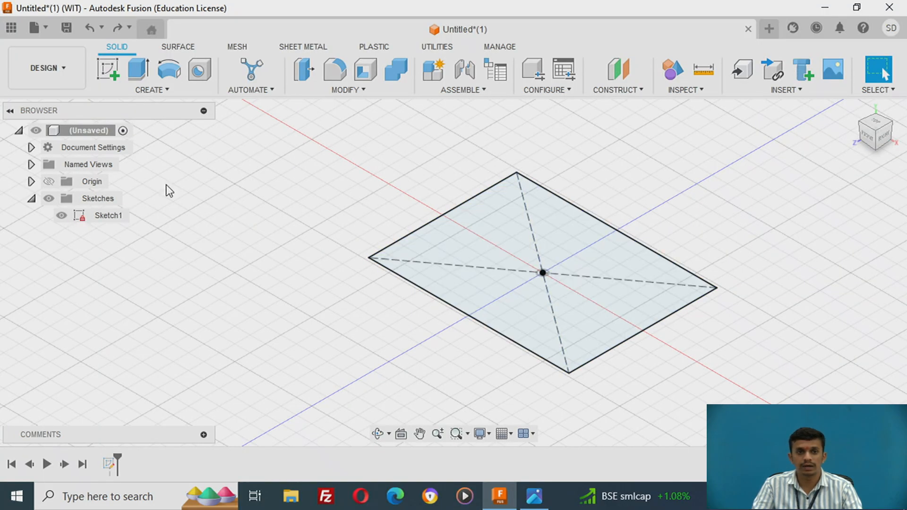
- Reopen the base sketch and round the rectangle's lower-left corner, as seen from above, with a 10 mm fillet
double_click(108, 215)
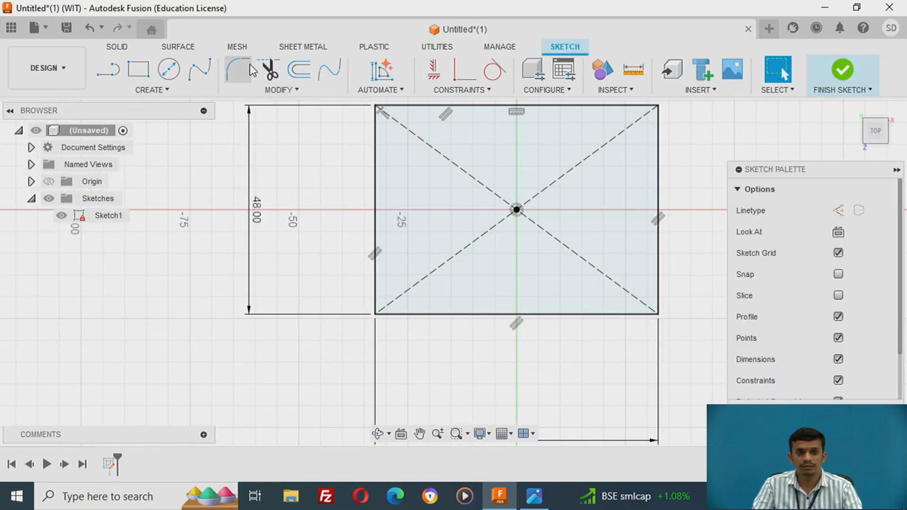
left_click(250, 65)
left_click(380, 294)
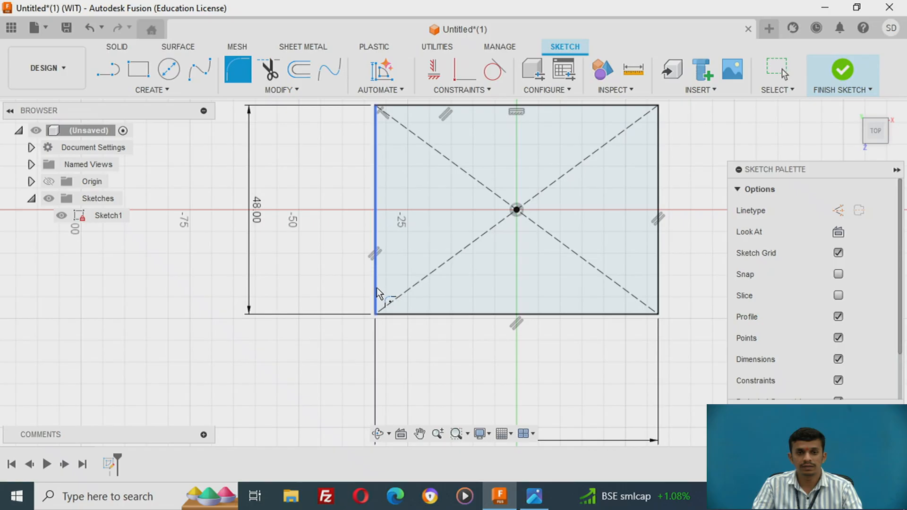
left_click(391, 315)
left_click(393, 316)
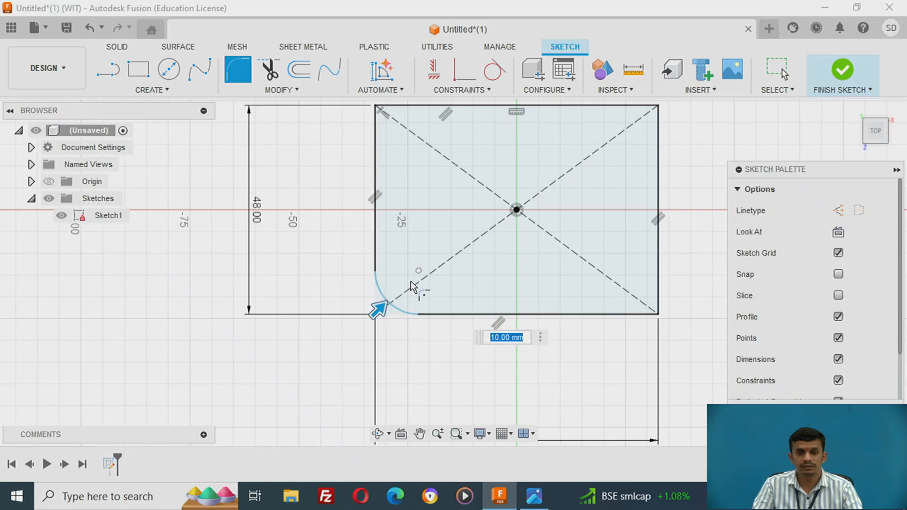
type("10")
key("Return")
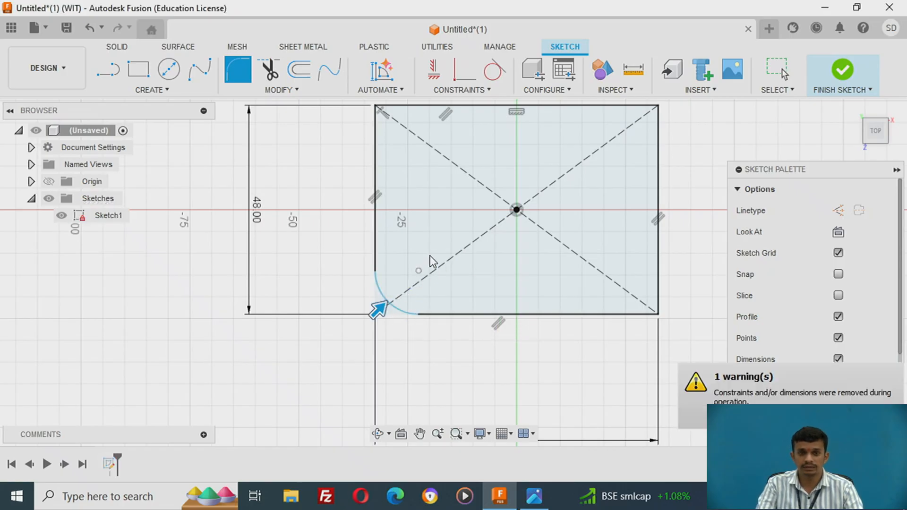
key("Escape")
- Sketch a 10 mm diameter circle centred on the lower-left fillet's centre point and finish the sketch
left_click(169, 70)
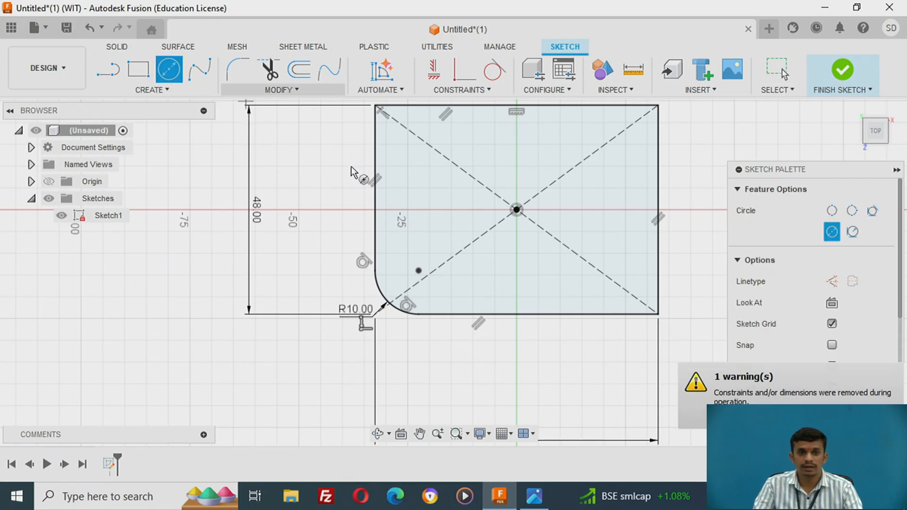
left_click(419, 271)
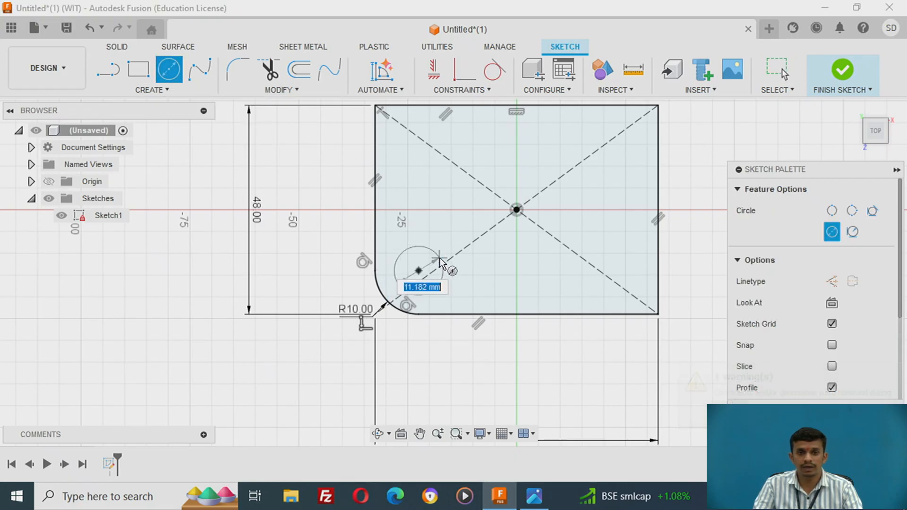
type("10")
key("Return")
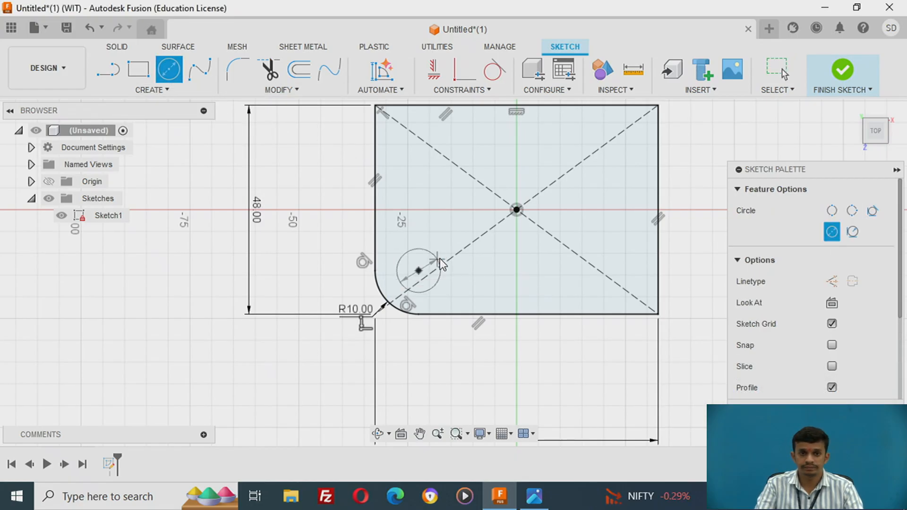
key("Escape")
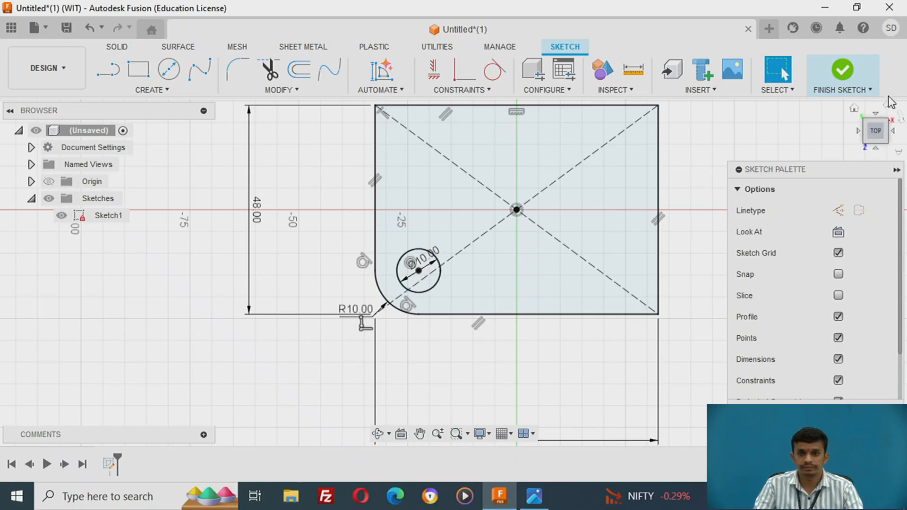
left_click(851, 73)
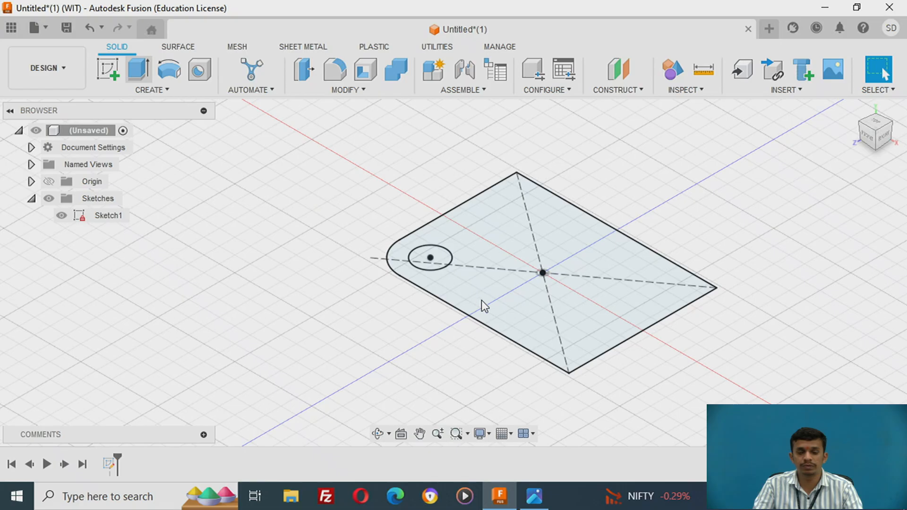
- Extrude the base profile, leaving out the hole circle, 12 mm upward as a new body
key("e")
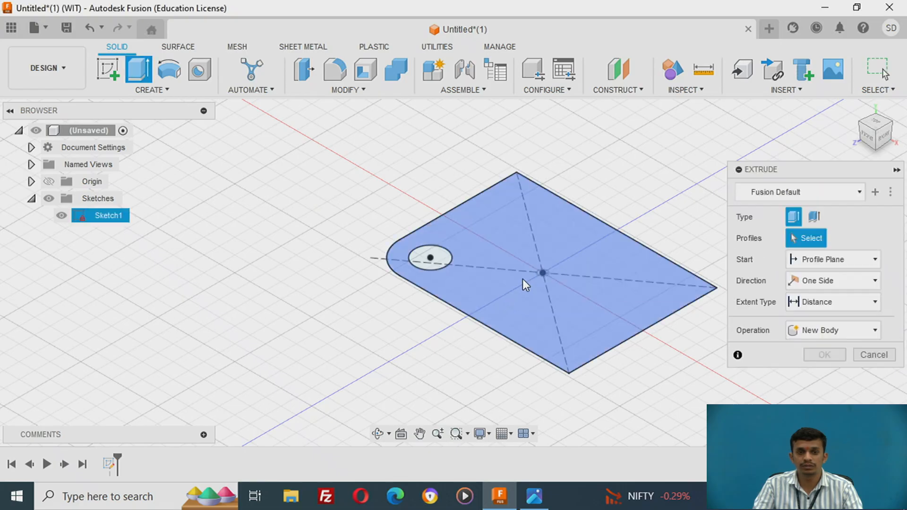
left_click(524, 263)
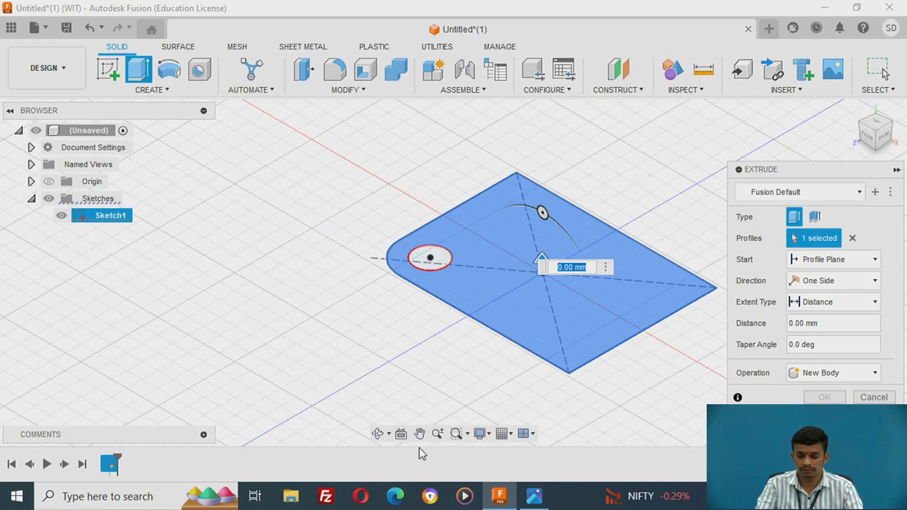
type("12")
key("Return")
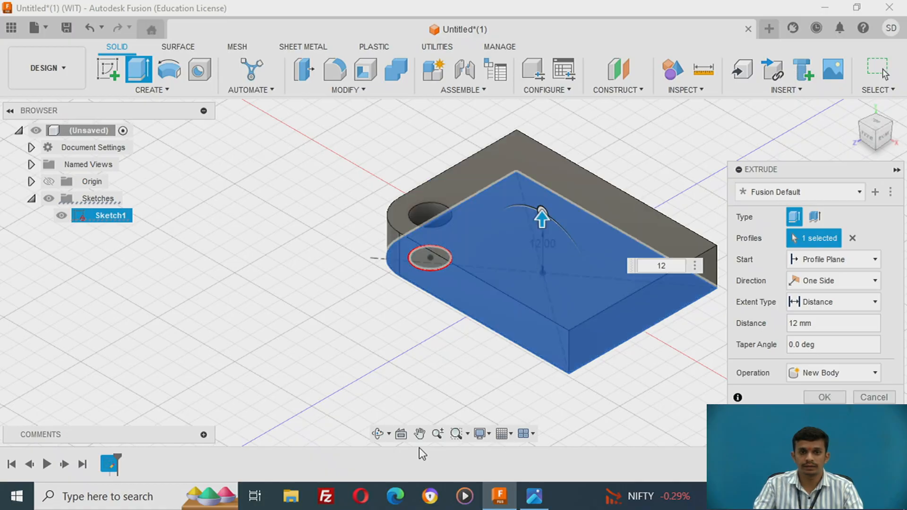
key("Return")
- Start a new sketch on the base plate's long back side face, consulting the bracket drawing for the upright's shape
middle_click_drag(310, 322, 372, 321, "shift")
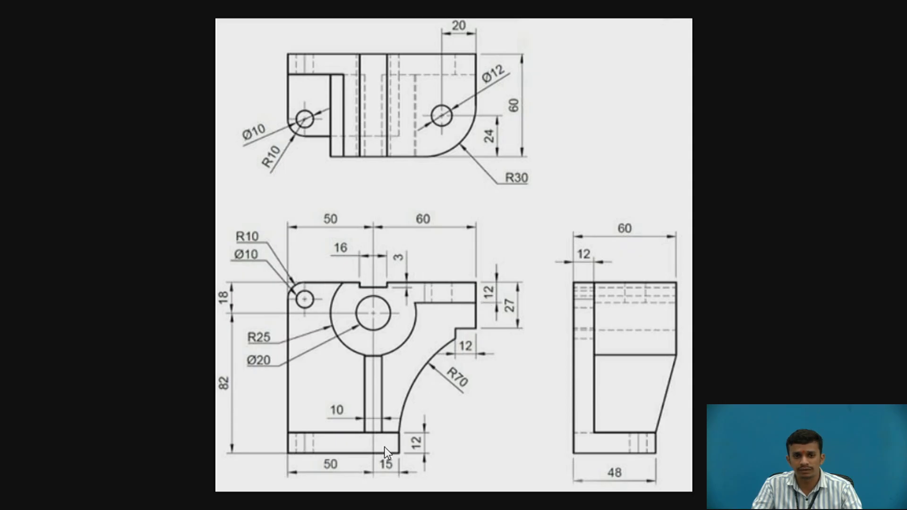
key("alt+Tab")
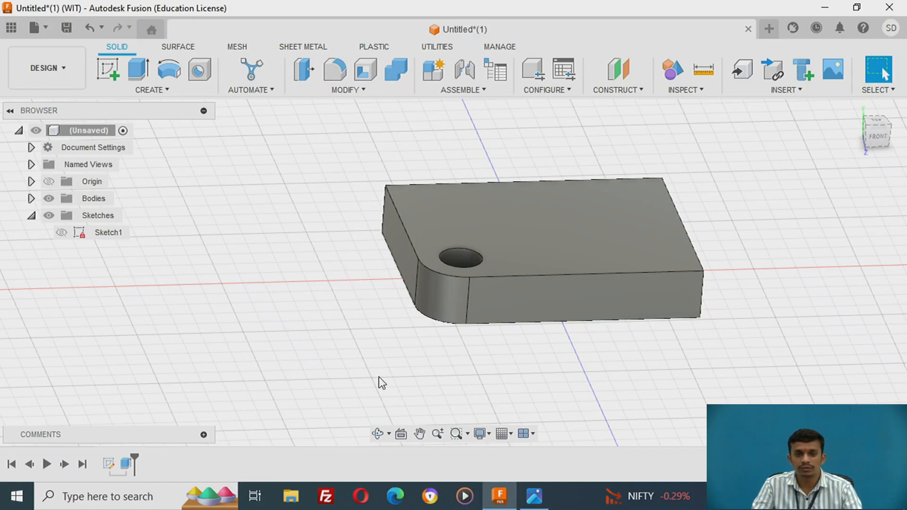
middle_click_drag(561, 336, 642, 340, "shift")
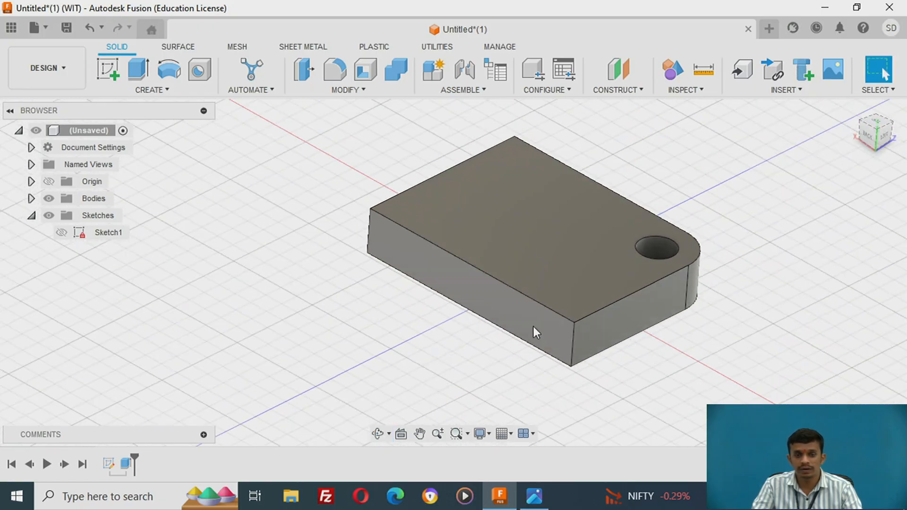
left_click(449, 286)
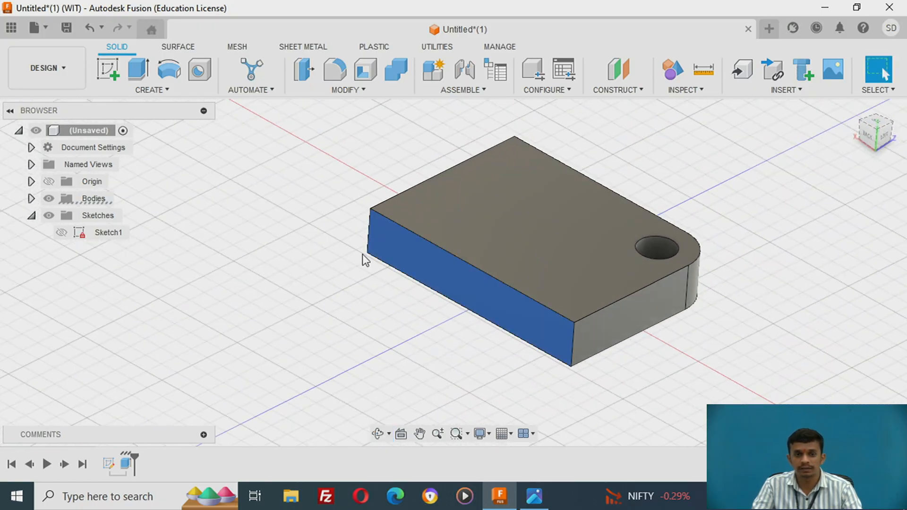
left_click(114, 66)
left_click(445, 260)
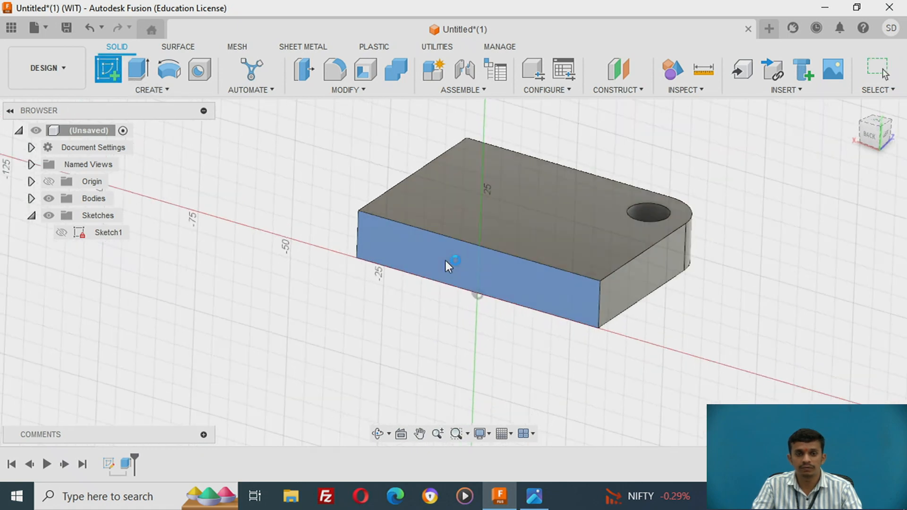
key("alt+Tab")
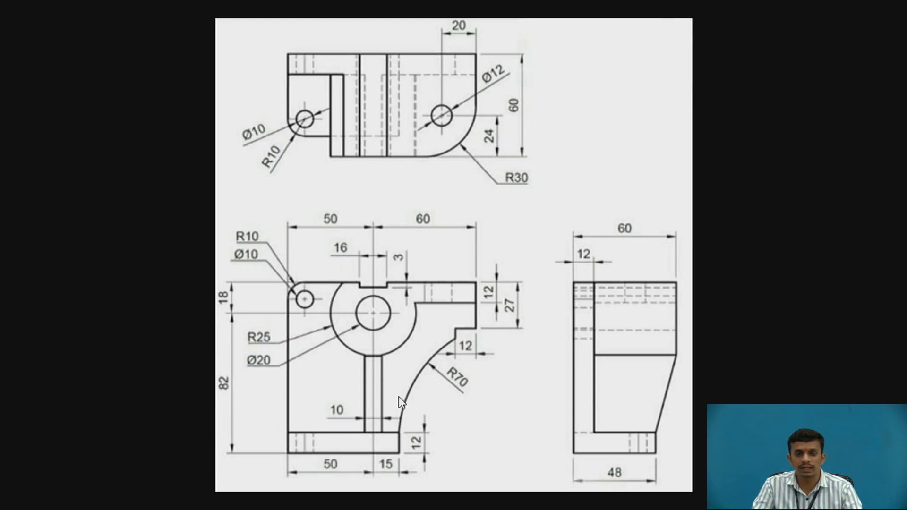
- Draw a vertical line of length 82-12+18 mm upward from the base plate's upper-right corner in the back view
key("alt+Tab")
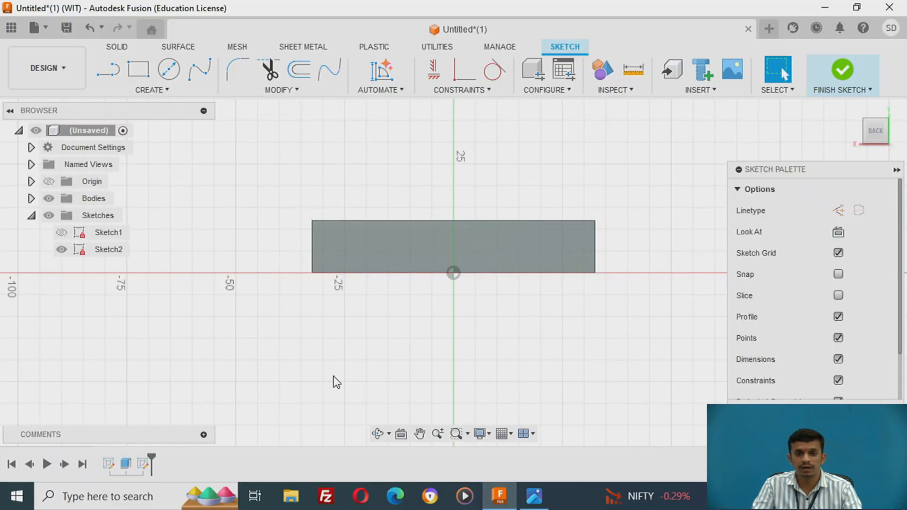
left_click(110, 65)
middle_click_drag(334, 172, 302, 257)
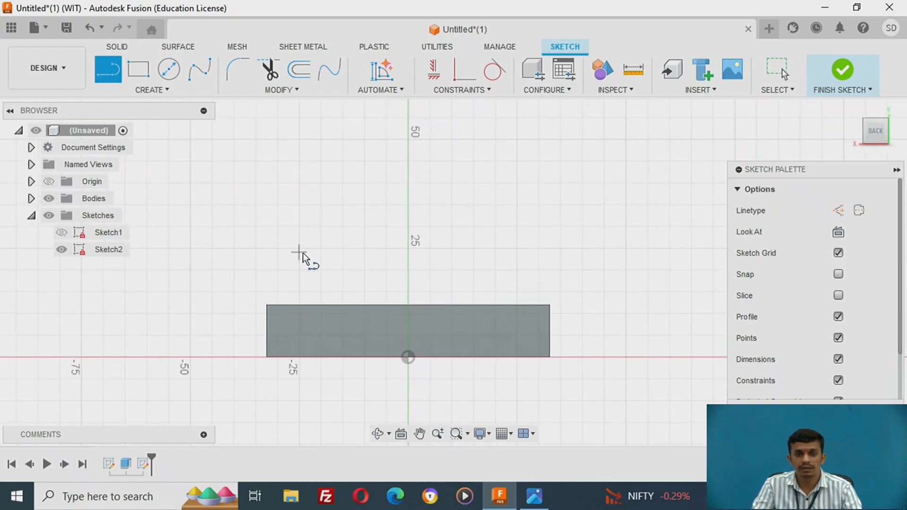
left_click(550, 306)
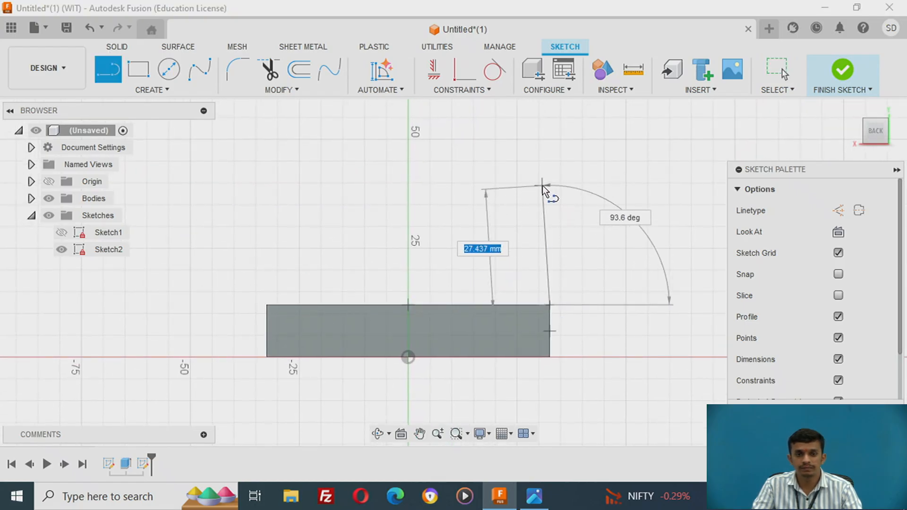
key("alt+Tab")
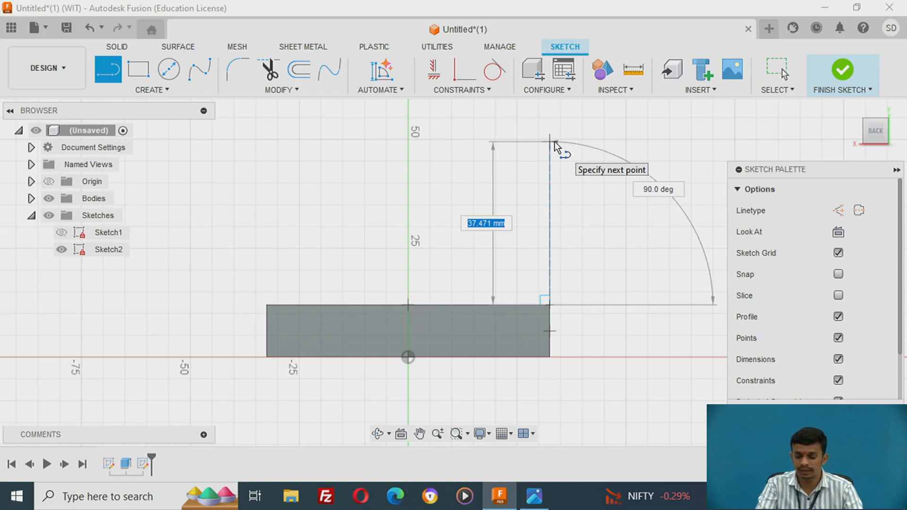
type("8")
key("Tab")
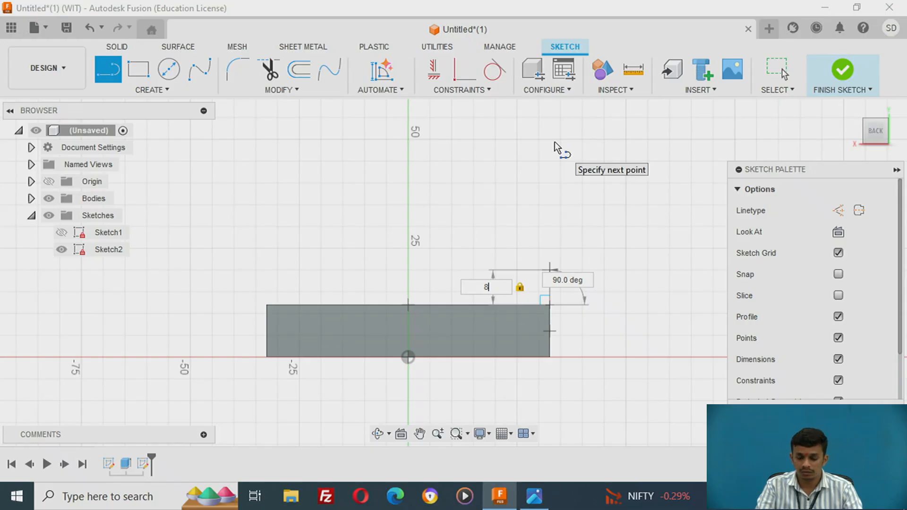
type("2")
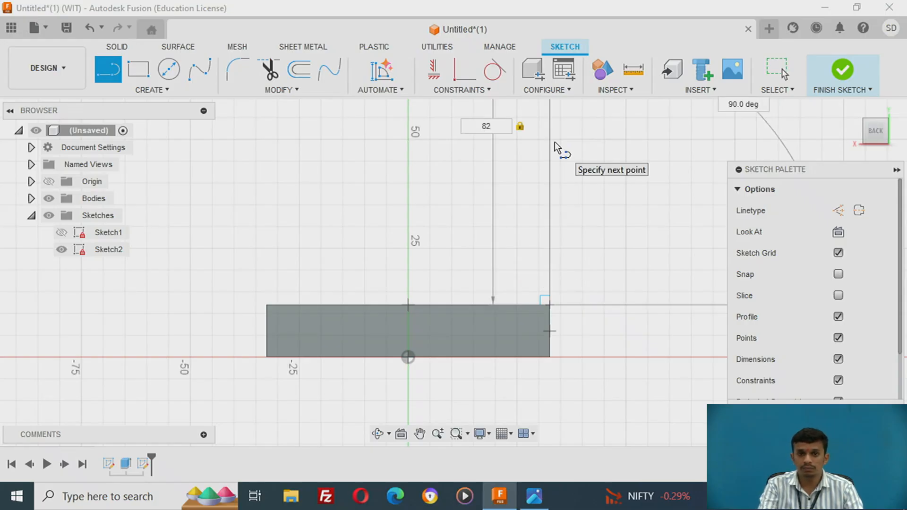
type("-12+")
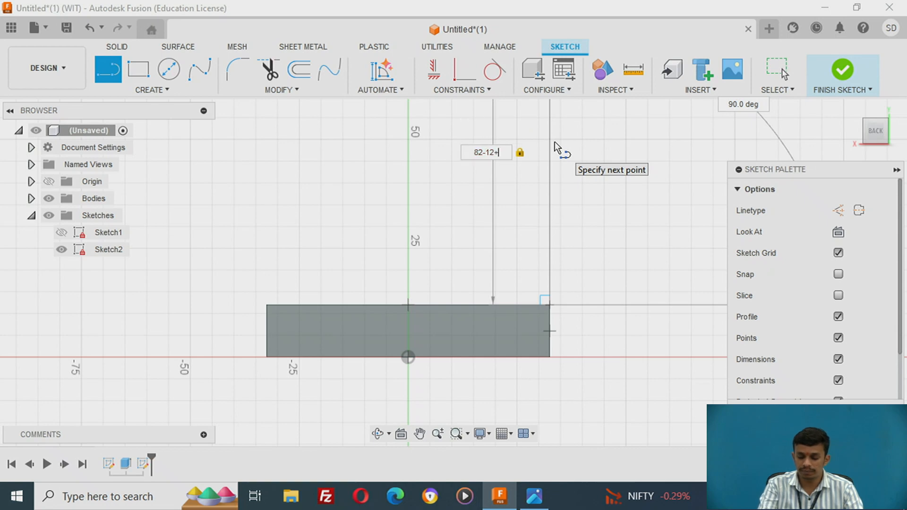
type("18")
key("Return")
key("Escape")
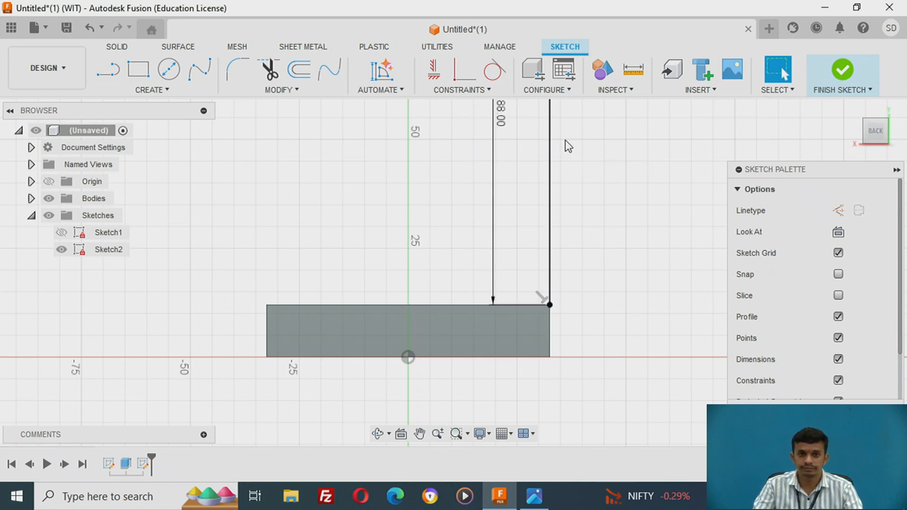
- Draw a 110 mm horizontal line leftward from the upper end of the vertical line
scroll(560, 140, "down", 3)
mouse_move(592, 142)
middle_mouse_down()
mouse_move(484, 319)
mouse_move(484, 348)
mouse_move(518, 283)
middle_mouse_up()
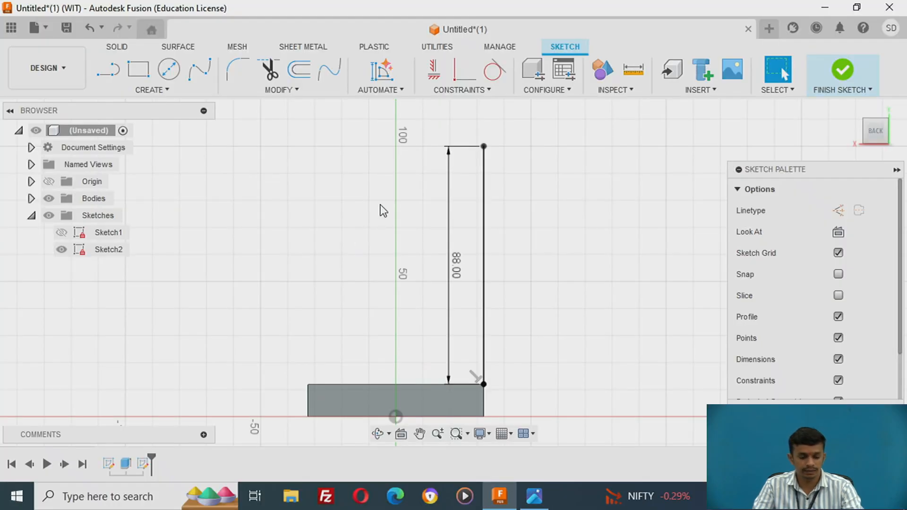
key("l")
left_click(484, 147)
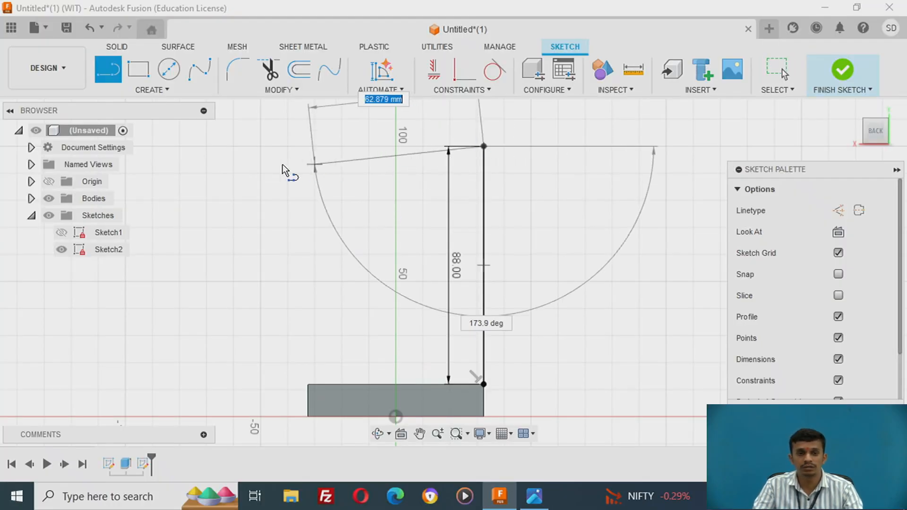
type("110")
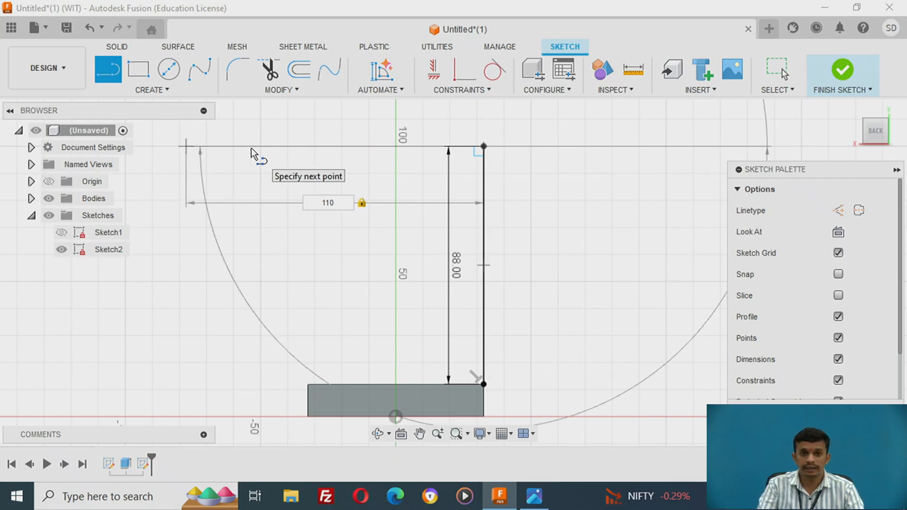
key("Return")
key("Escape")
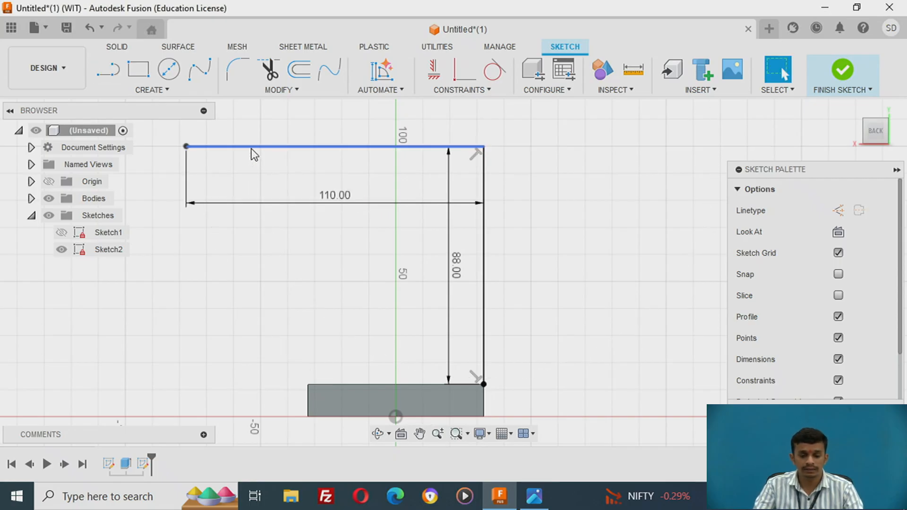
- Draw a 27 mm vertical line downward from the left end of the 110 mm line
key("l")
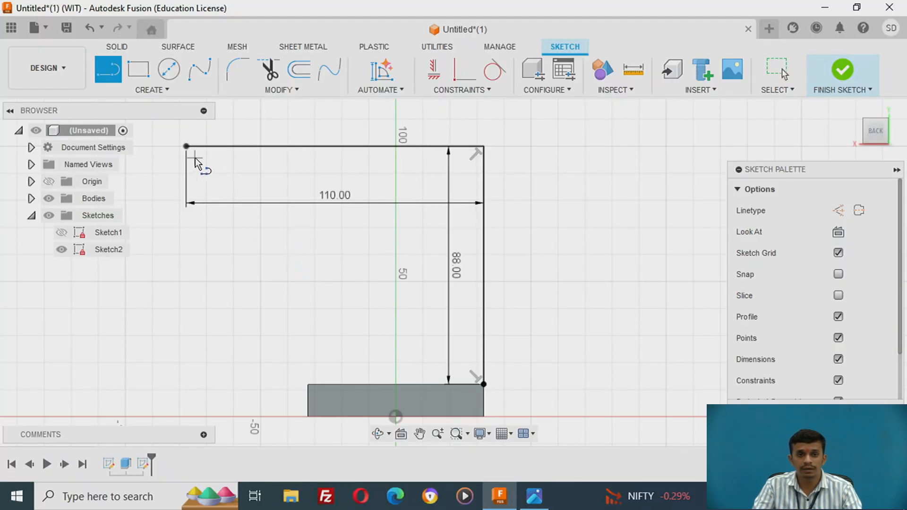
left_click(186, 146)
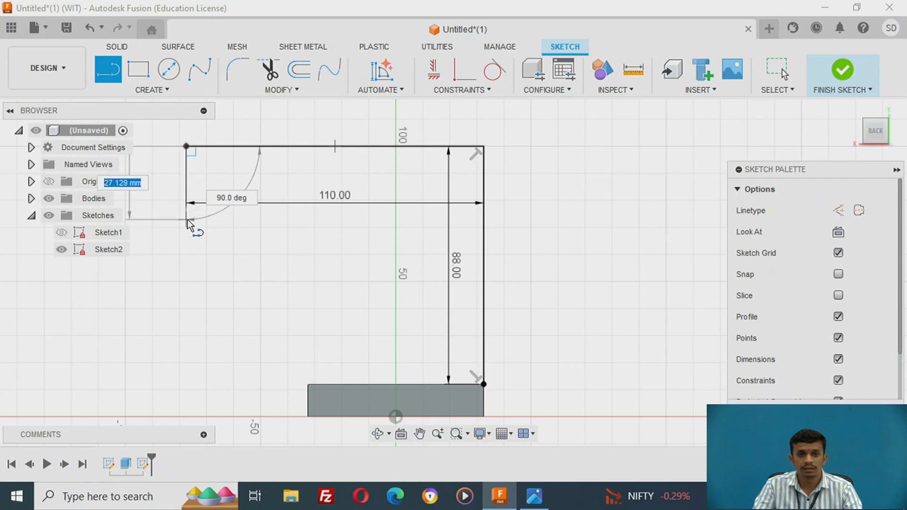
type("27")
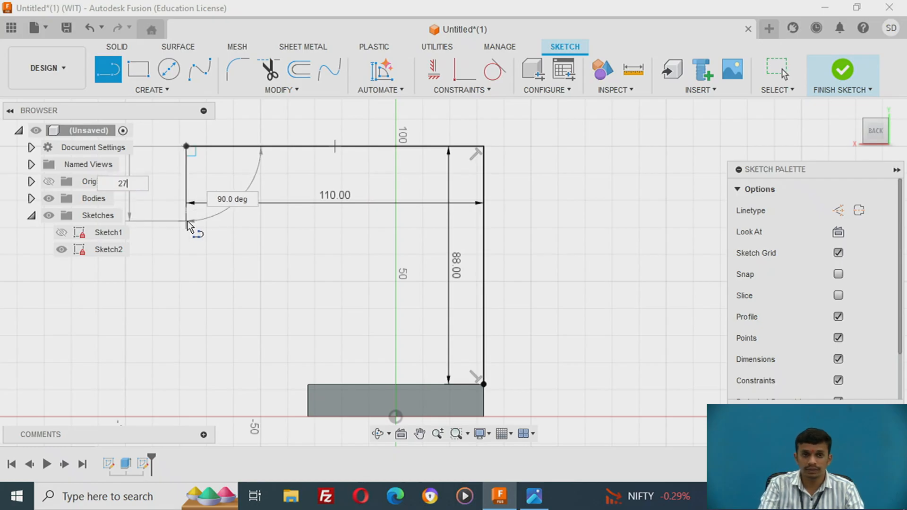
key("Return")
key("Escape")
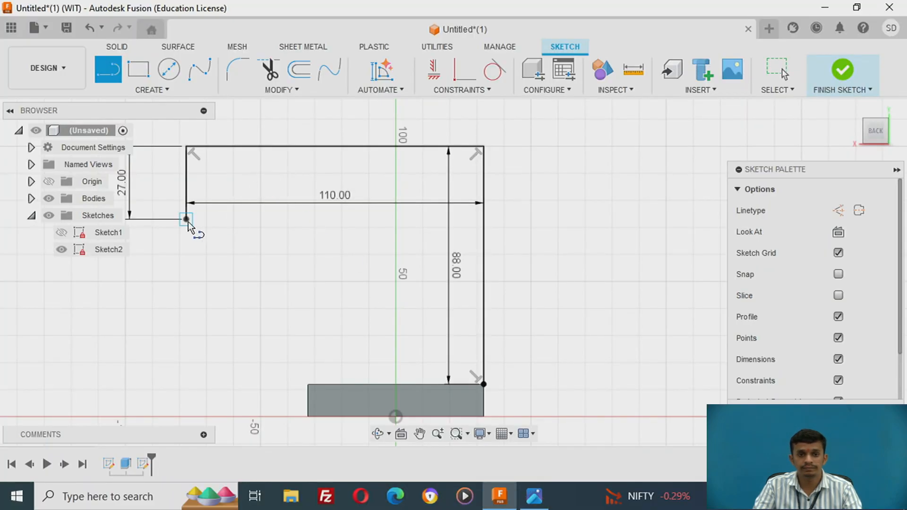
- Draw a 12 mm horizontal line inward from the lower end of the 27 mm line
left_click(186, 219)
type("12")
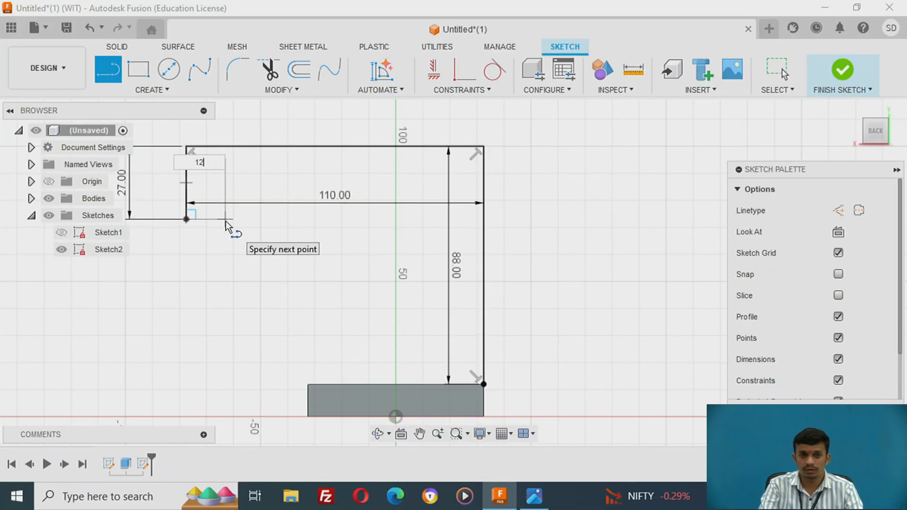
key("Tab")
key("Return")
key("Escape")
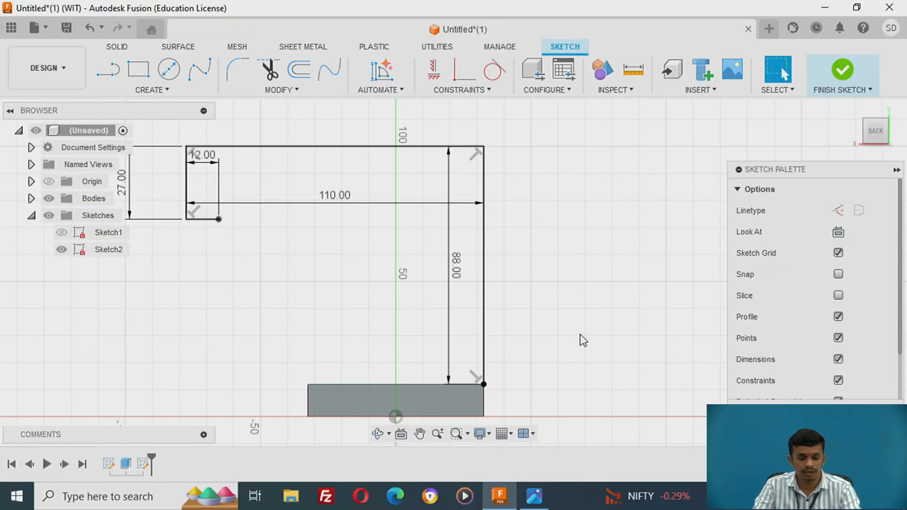
- Add a 5 mm vertical line downward from the inner end of the 12 mm line
key("l")
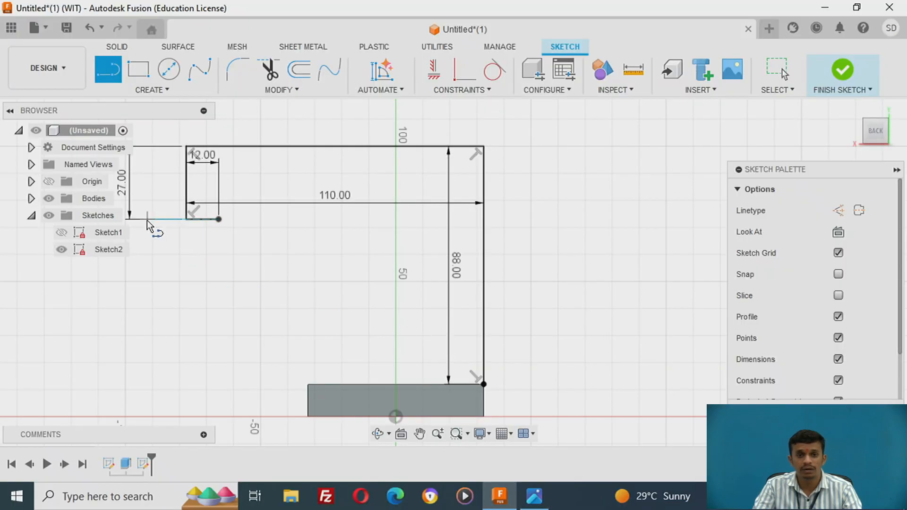
left_click(219, 220)
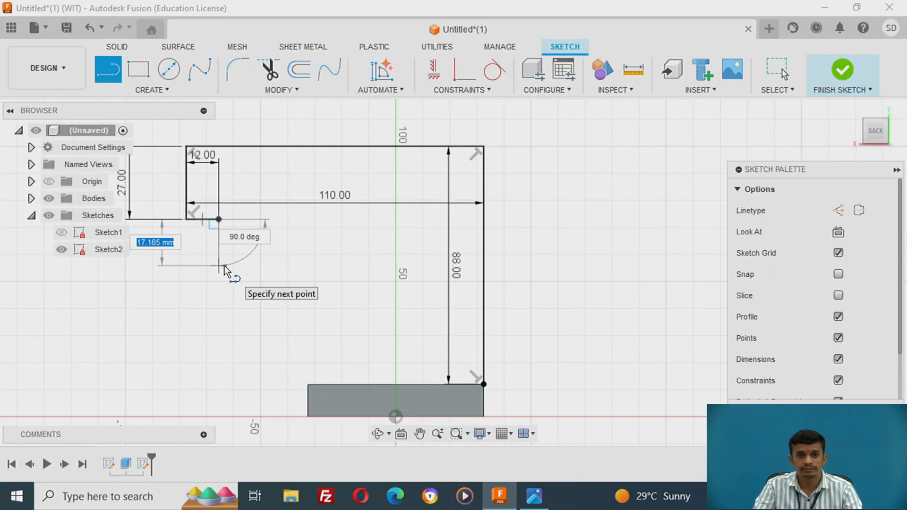
type("5")
key("Tab")
key("Return")
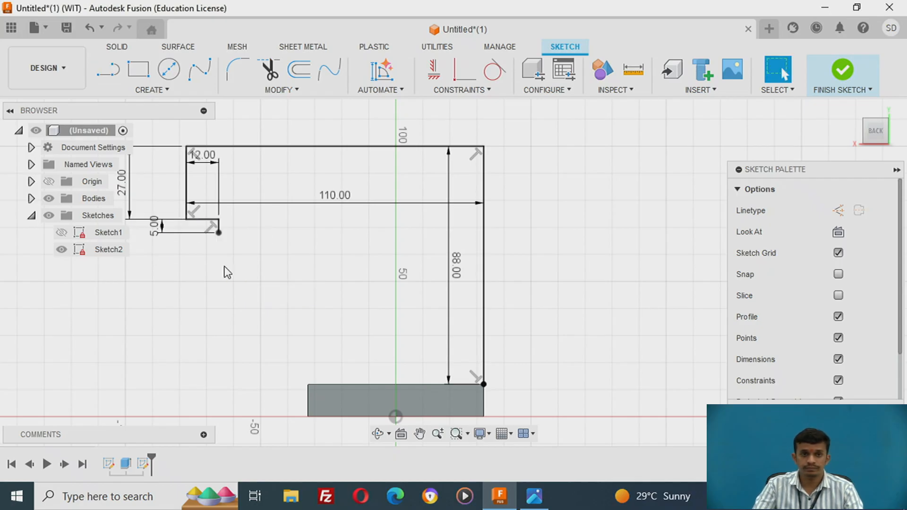
- Consult the bracket drawing and draw a 3-point arc from the base plate's upper-left corner to the 5 mm line's lower end, bulging into the profile
key("alt+Tab")
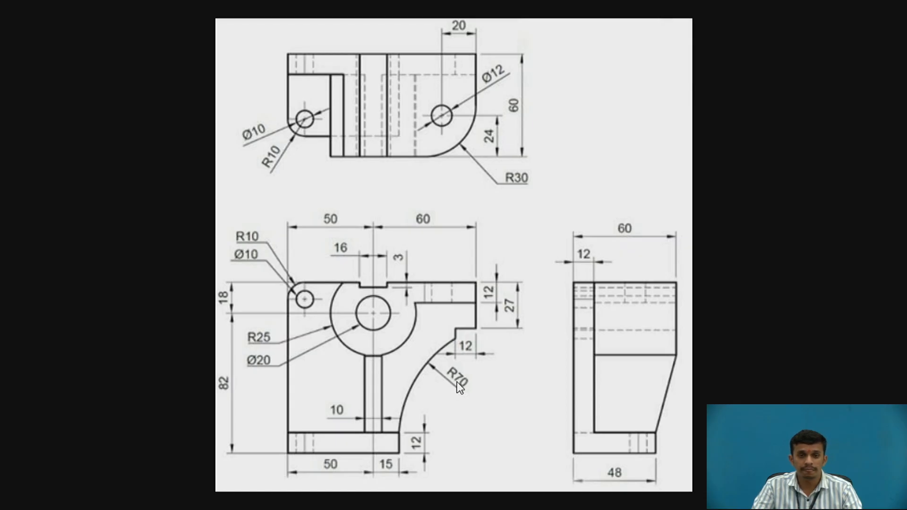
key("alt+Tab")
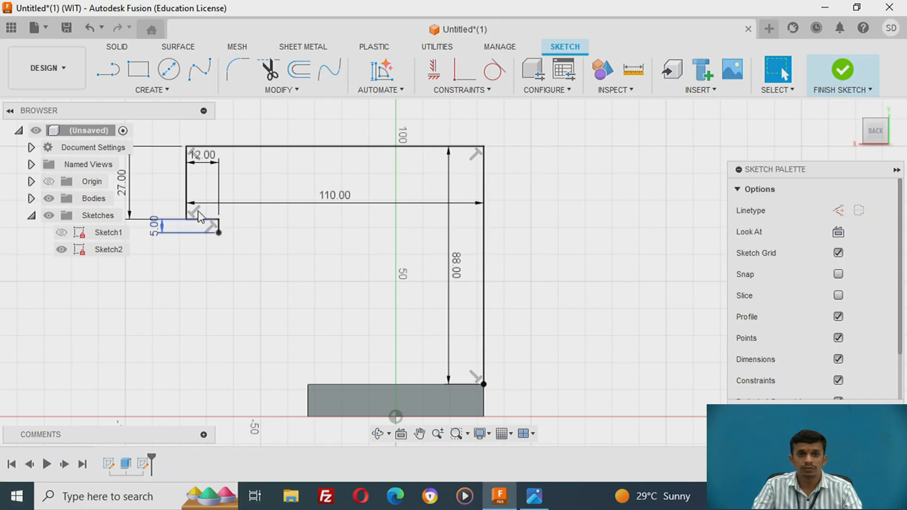
left_click(136, 91)
mouse_move(137, 147)
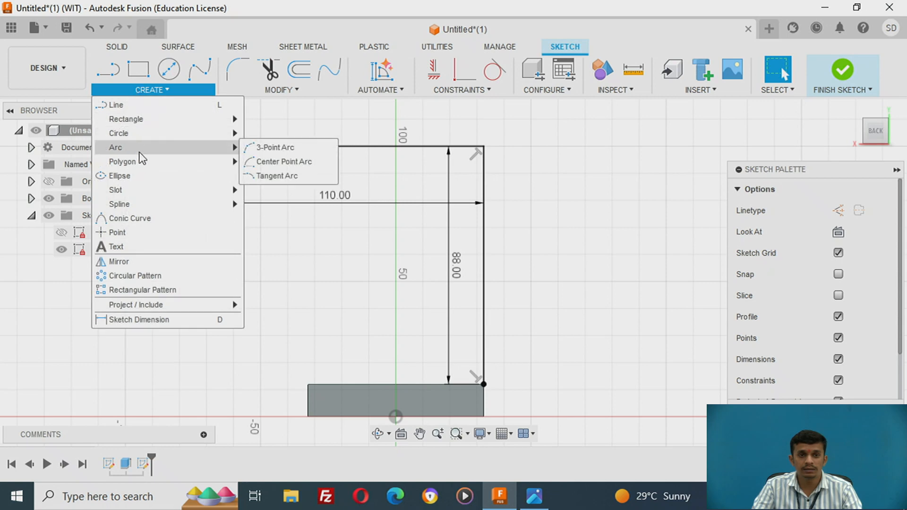
left_click(277, 148)
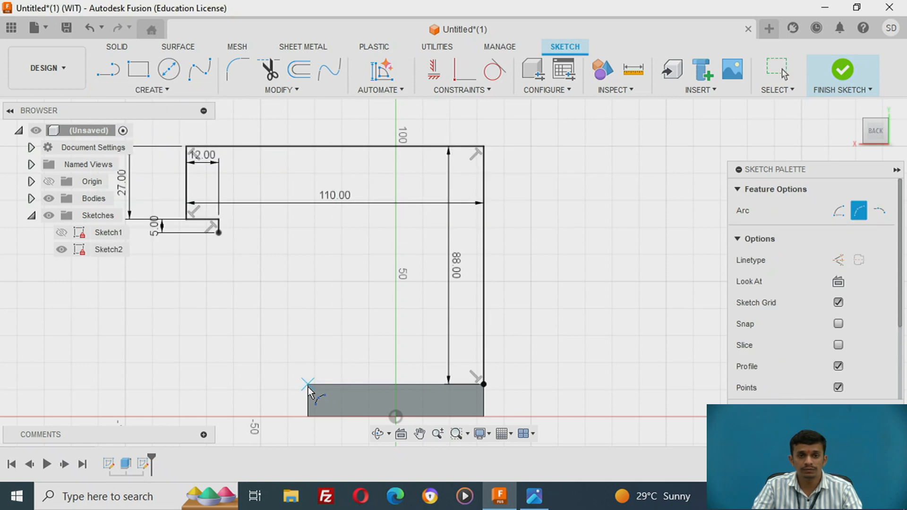
scroll(314, 395, "up", 5)
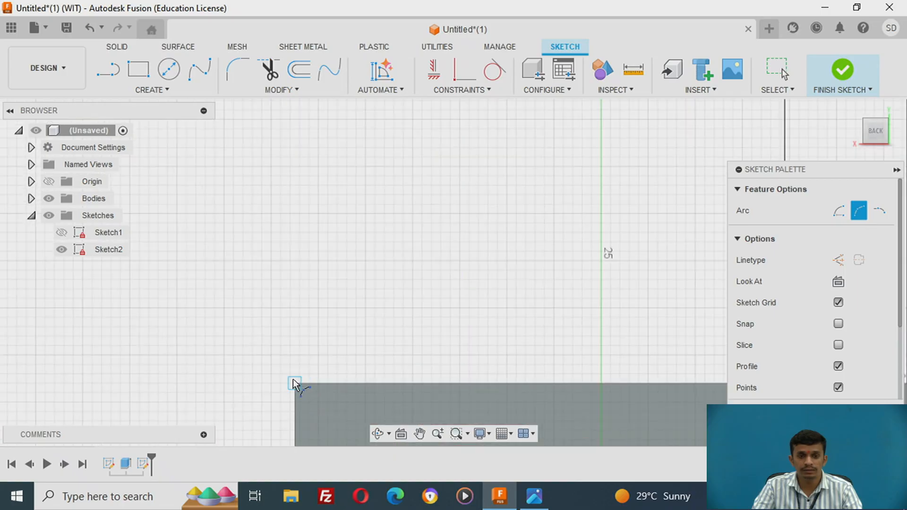
left_click(294, 384)
scroll(294, 384, "down", 5)
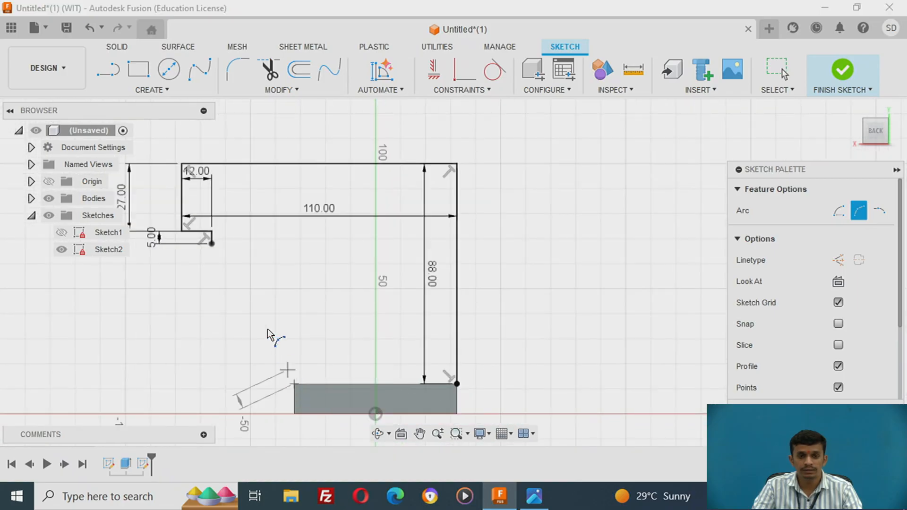
left_click(212, 243)
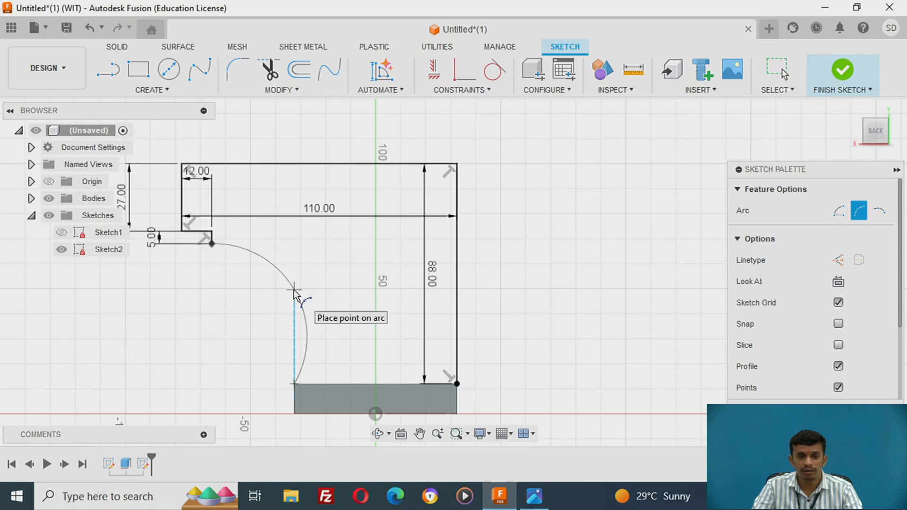
left_click(302, 290)
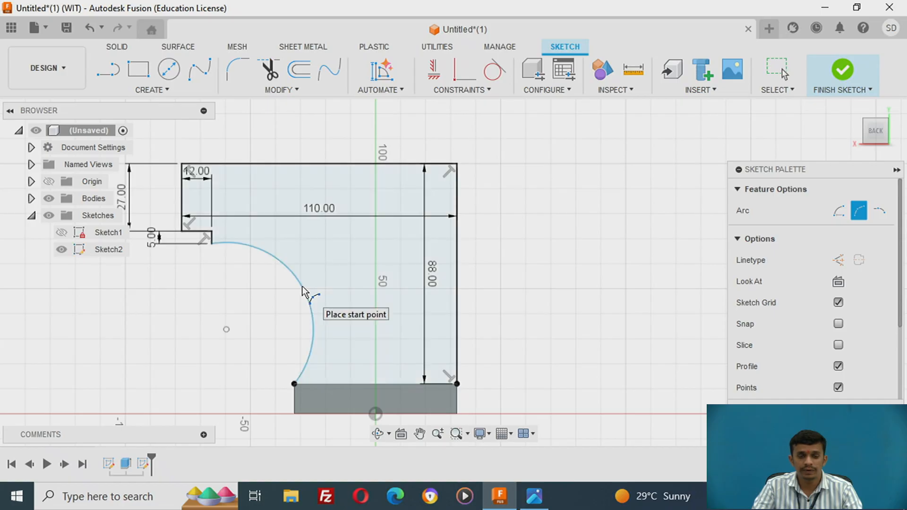
- Dimension the arc's radius as 70 mm
key("d")
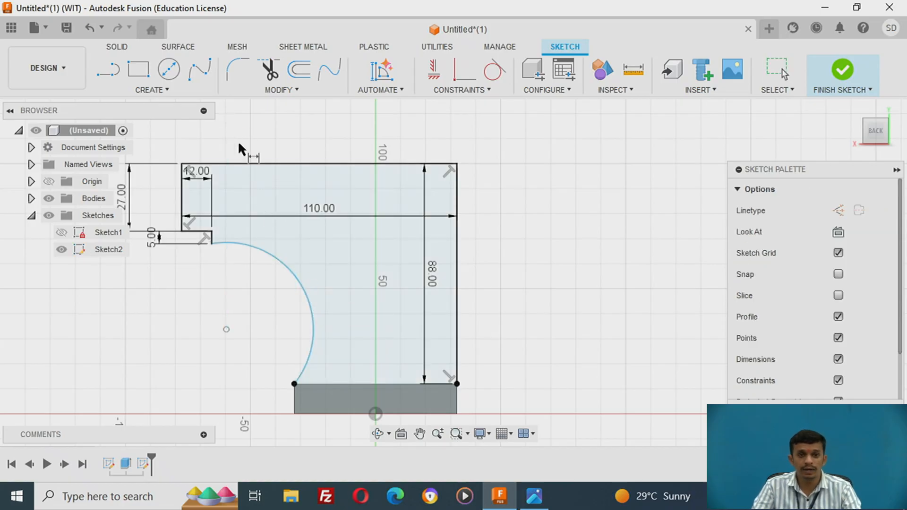
left_click(281, 263)
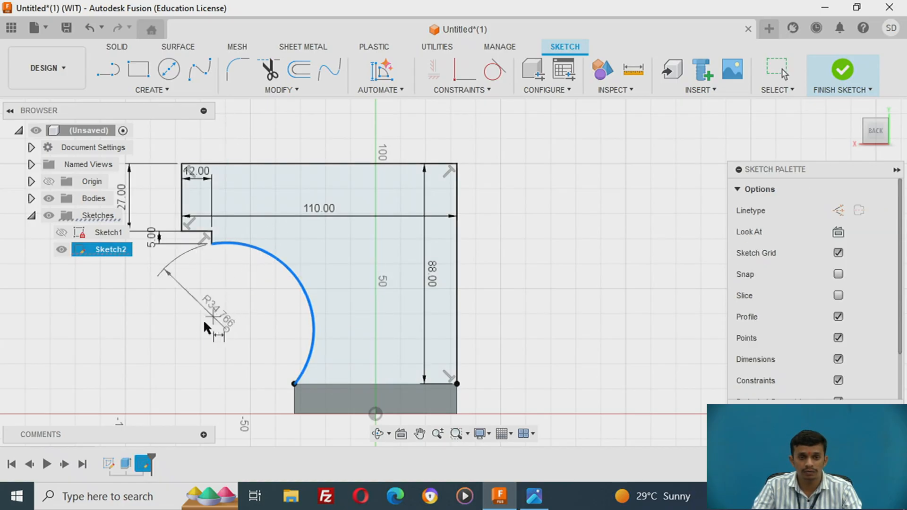
left_click(259, 316)
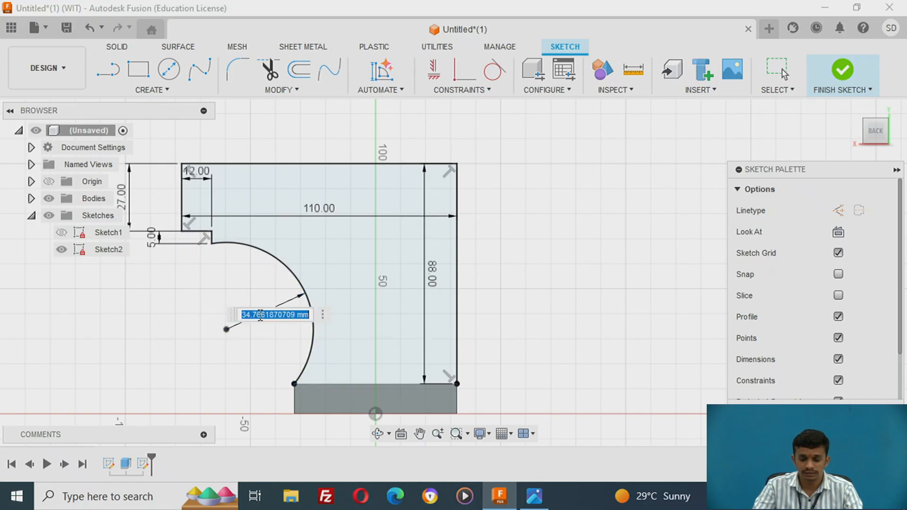
type("70")
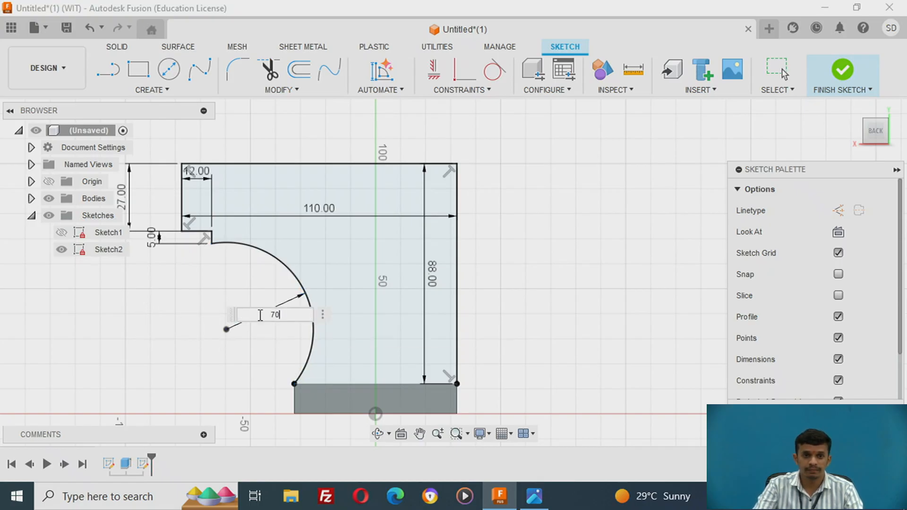
key("Return")
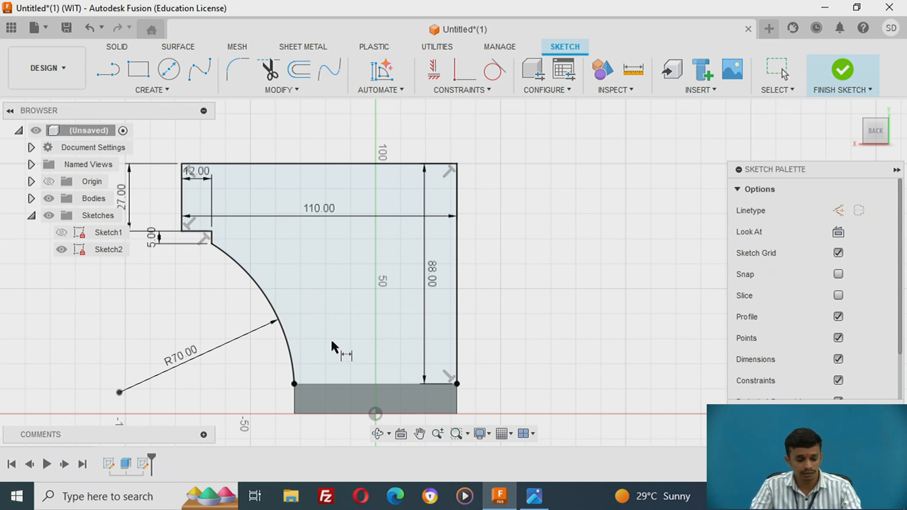
- Draw a line along the base plate's upper edge from the R70 arc's lower end to the 88 mm line's lower end
key("l")
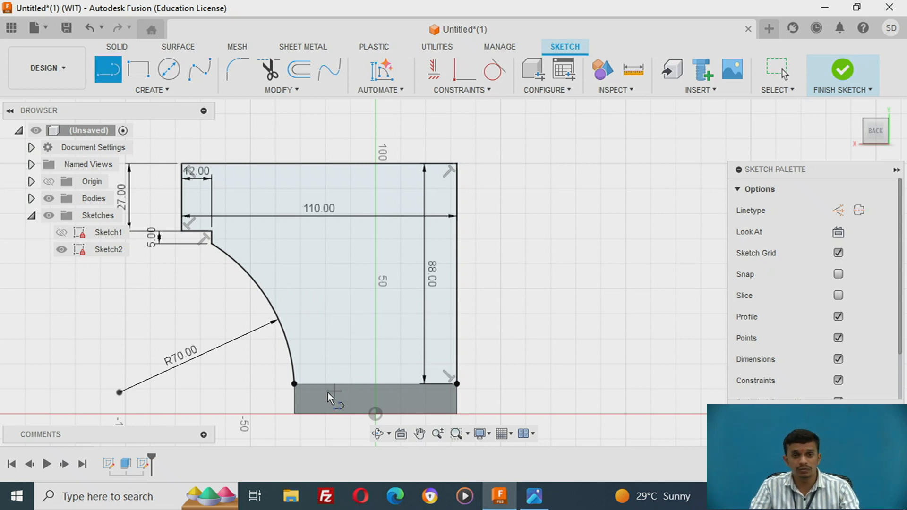
left_click(291, 385)
left_click(457, 384)
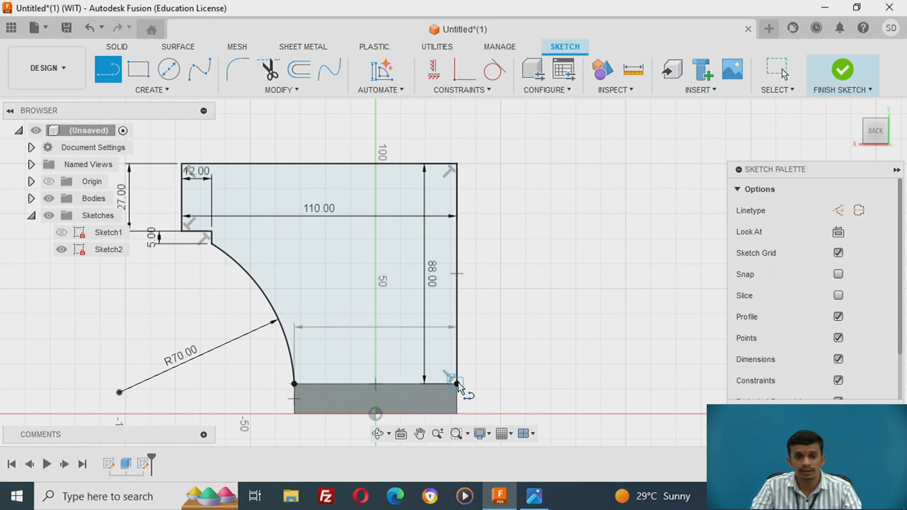
right_click(461, 384)
left_click(495, 382)
left_click(396, 348)
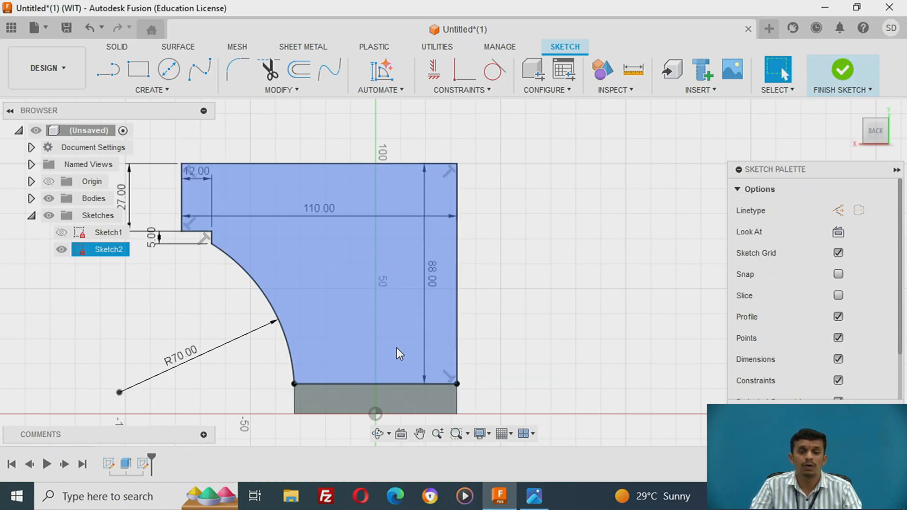
- Consult the bracket drawing and draw a 50 mm line along the profile's top edge, starting from its upper-right corner
key("alt+Tab")
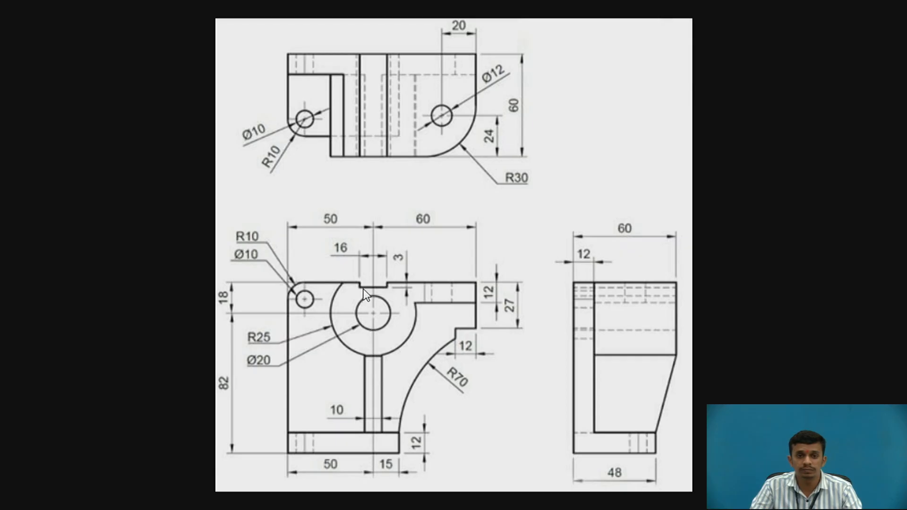
key("alt+Tab")
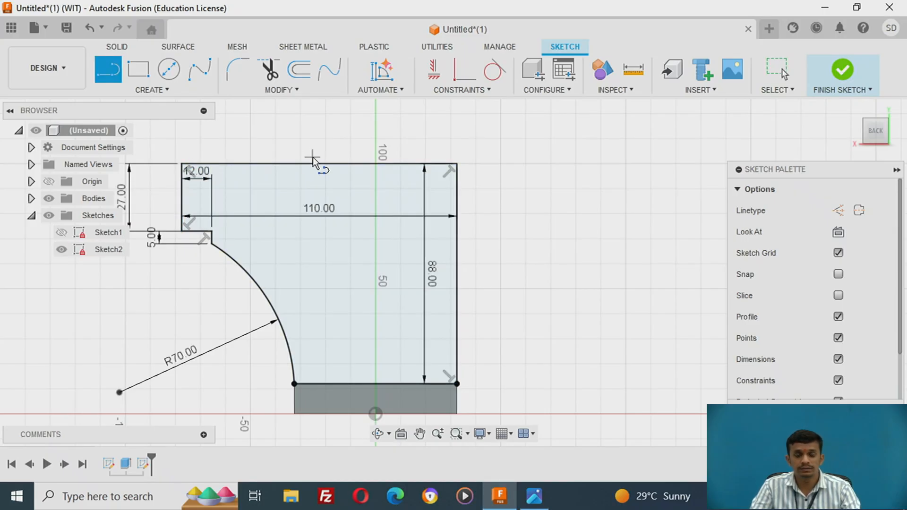
key("alt+Tab")
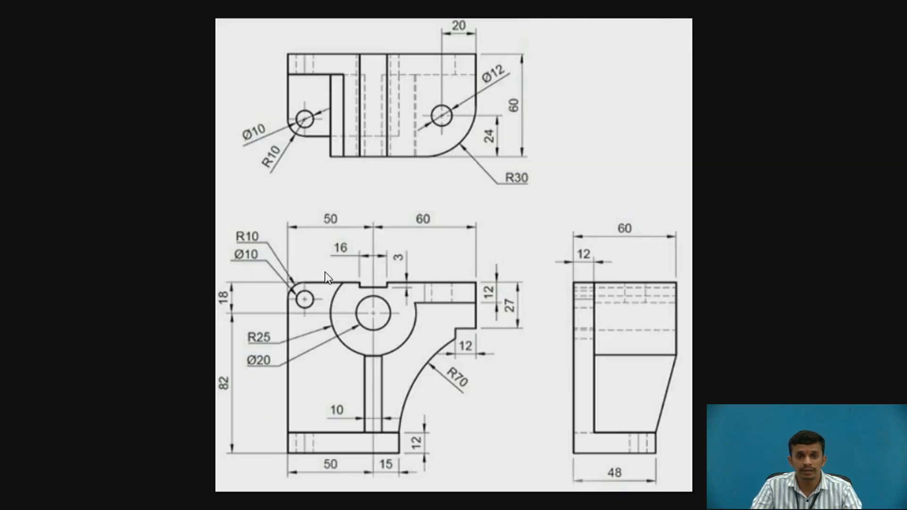
key("alt+Tab")
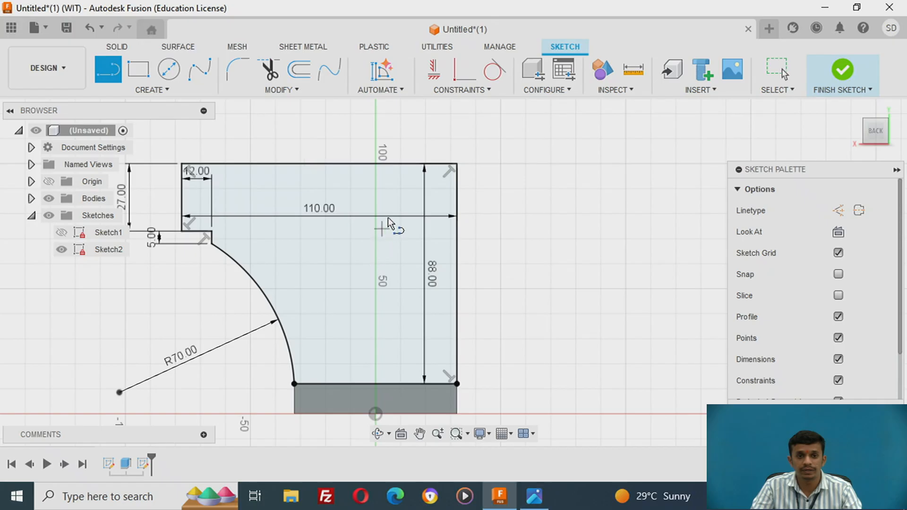
left_click(457, 164)
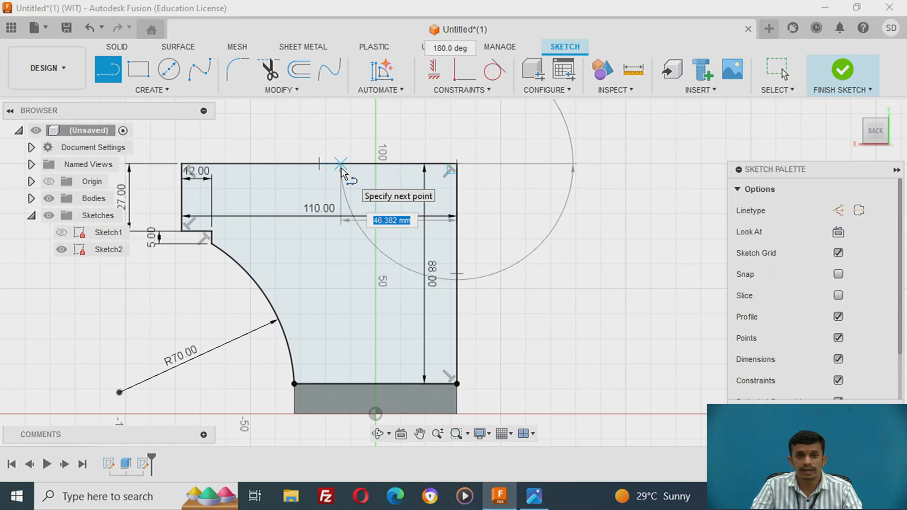
type("50")
key("Return")
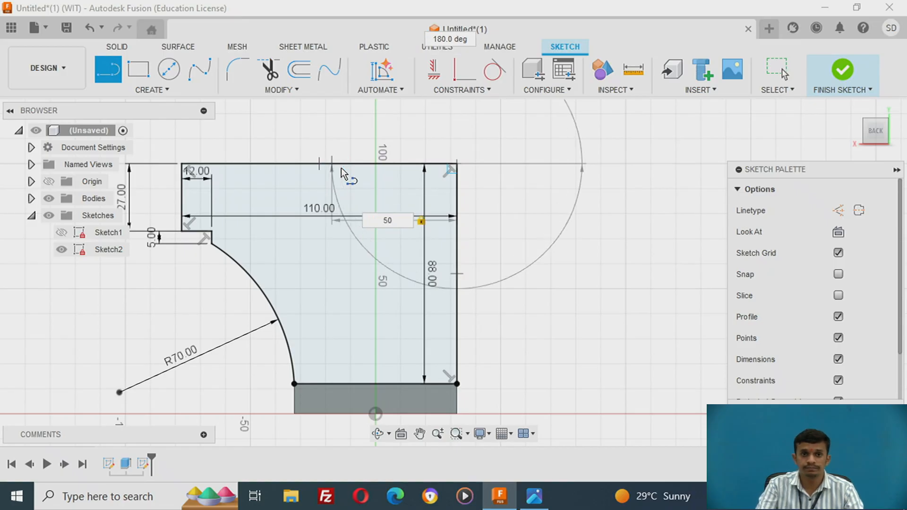
key("Escape")
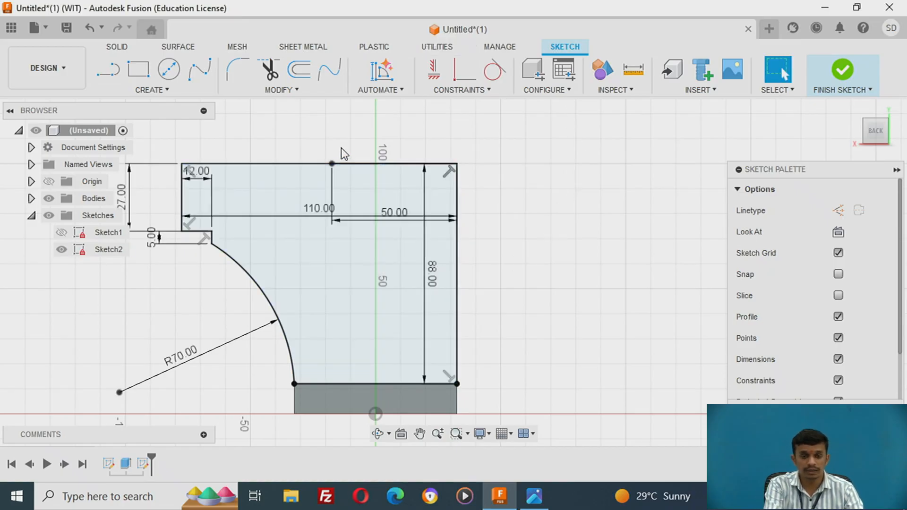
- Draw an 18 mm vertical line downward from the inner end of the 50 mm line
key("l")
left_click(332, 164)
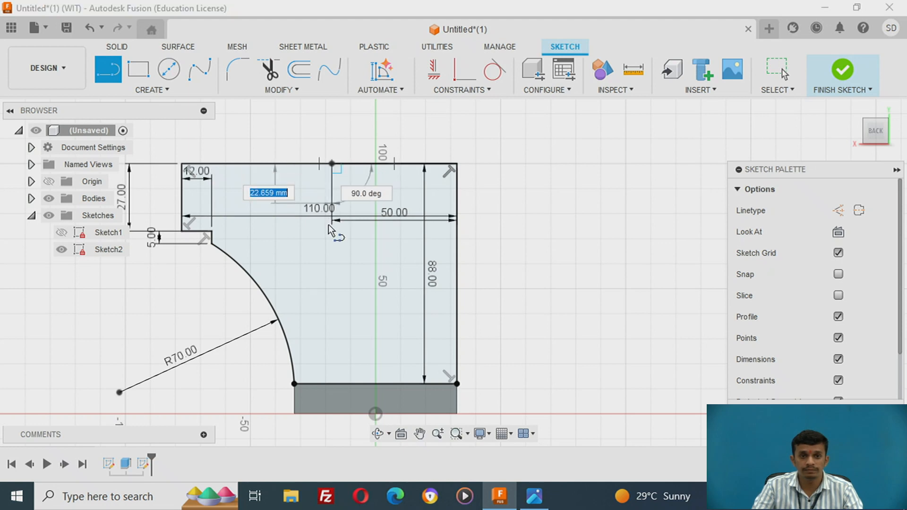
type("18")
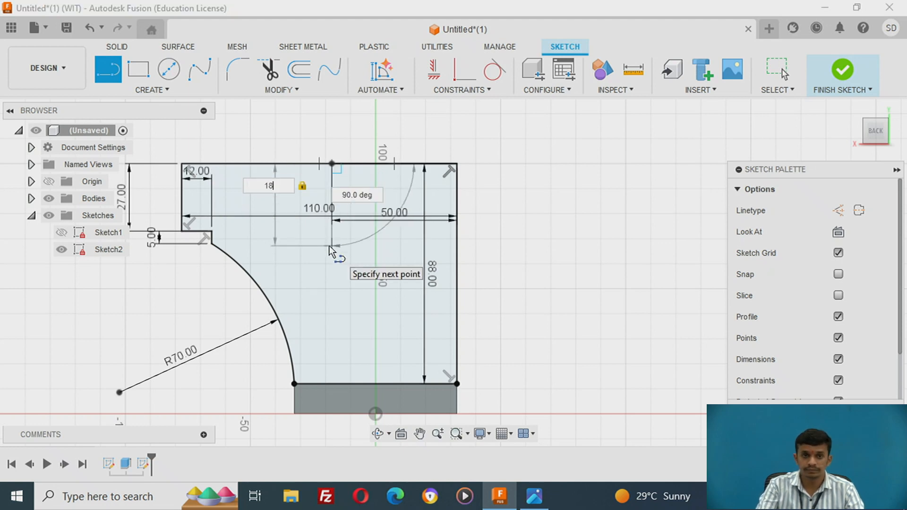
key("Return")
key("Escape")
- Move the 50, 110, 18, 88 and 12 mm dimensions outside the profile
scroll(330, 223, "up", 3)
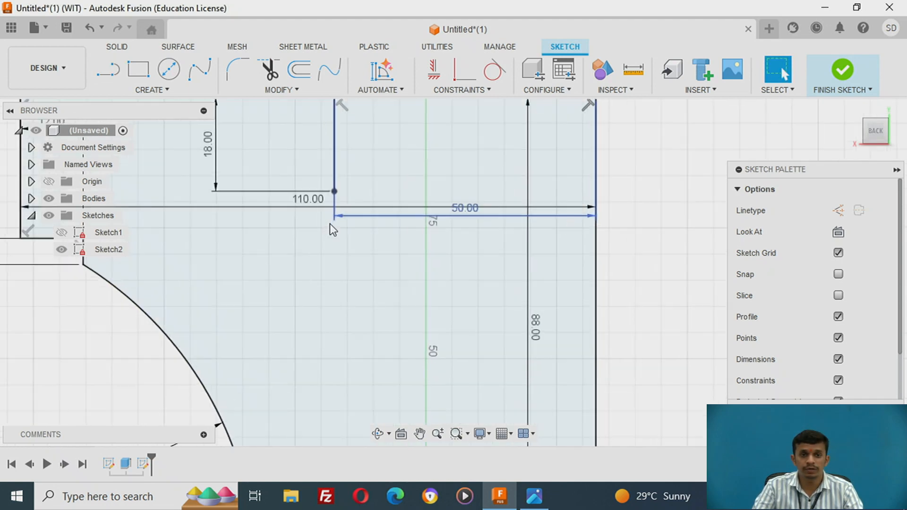
scroll(339, 205, "down", 4)
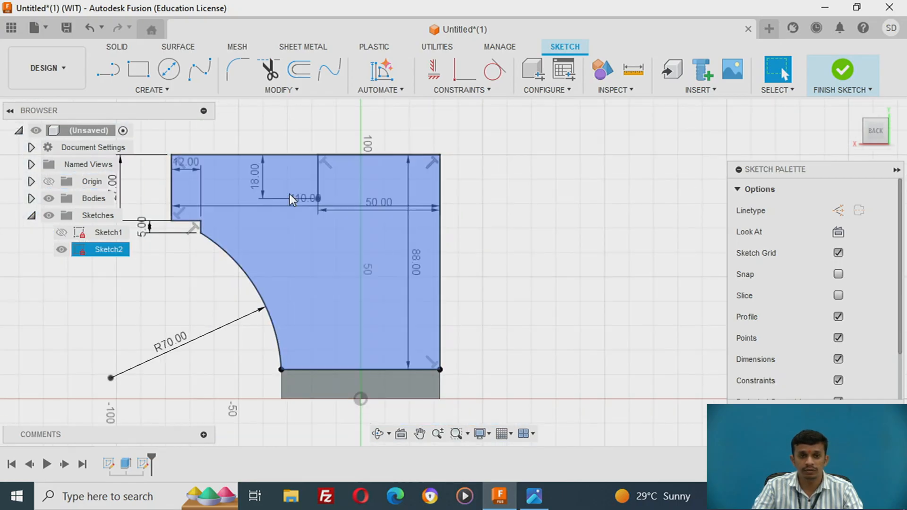
middle_click_drag(352, 235, 392, 271)
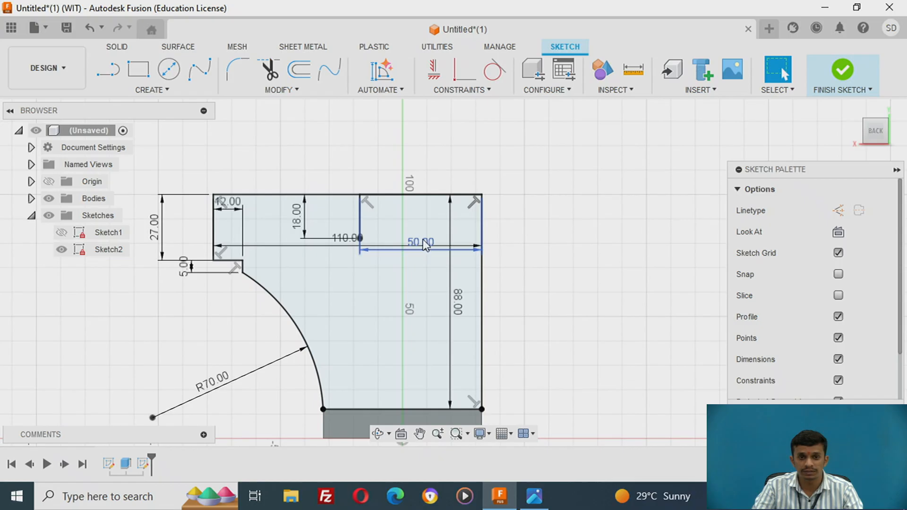
left_click_drag(421, 229, 422, 166)
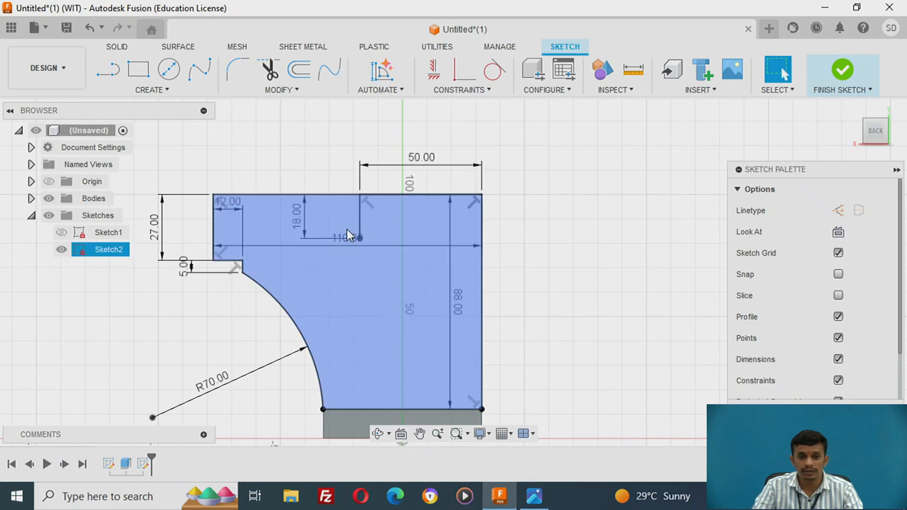
left_click_drag(339, 238, 327, 127)
left_click_drag(305, 218, 502, 225)
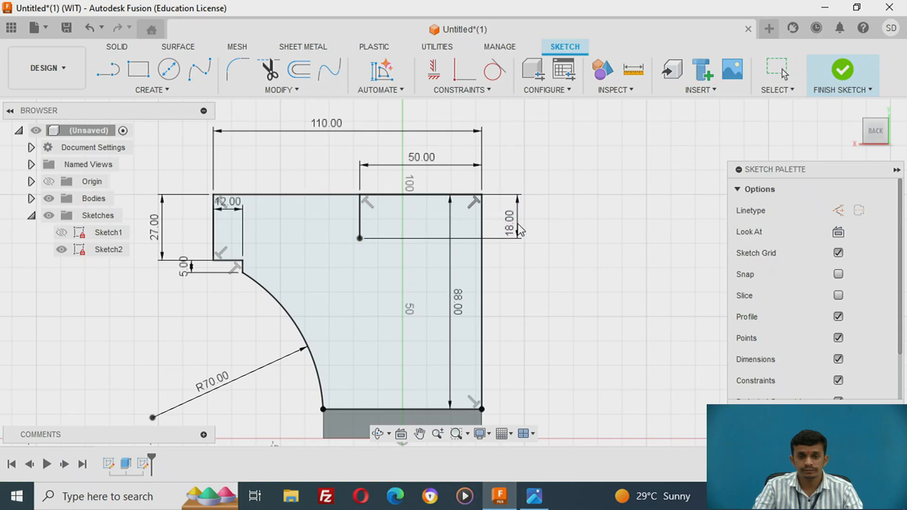
left_click_drag(464, 303, 560, 299)
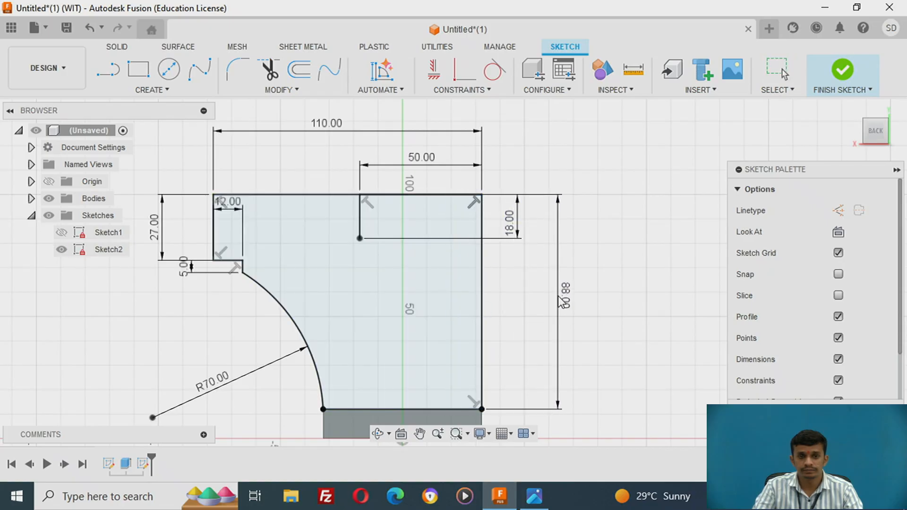
left_click_drag(233, 211, 223, 309)
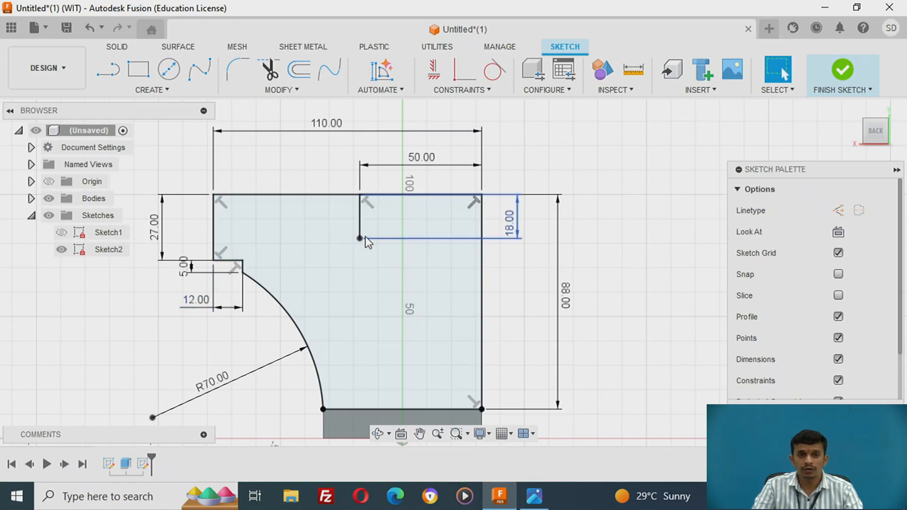
- Draw a 50 mm diameter circle centred on the lower end of the 18 mm line
left_click(169, 70)
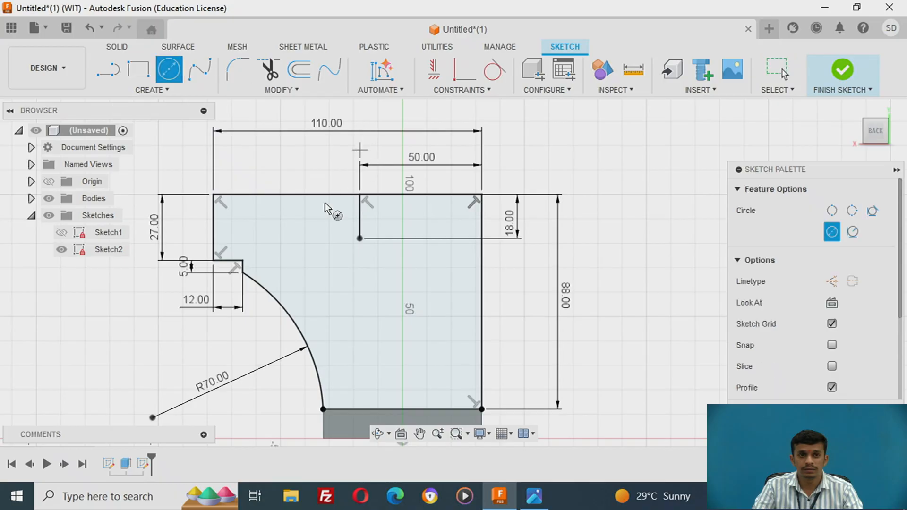
left_click(360, 239)
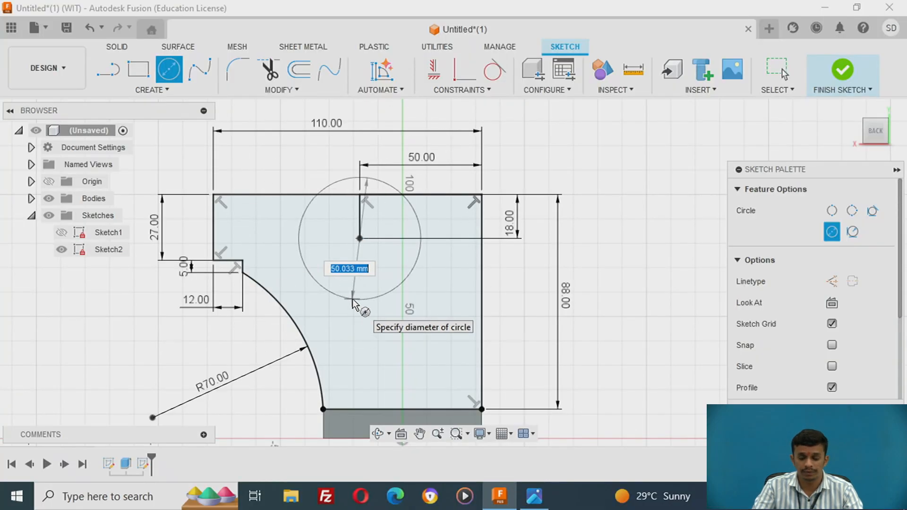
type("50")
key("Return")
key("Escape")
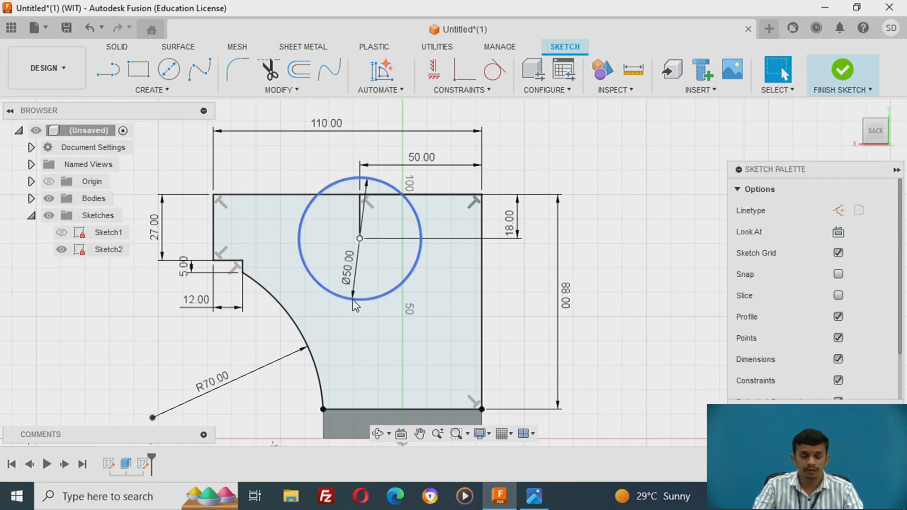
- Add a concentric 20 mm diameter circle inside the 50 mm circle
key("c")
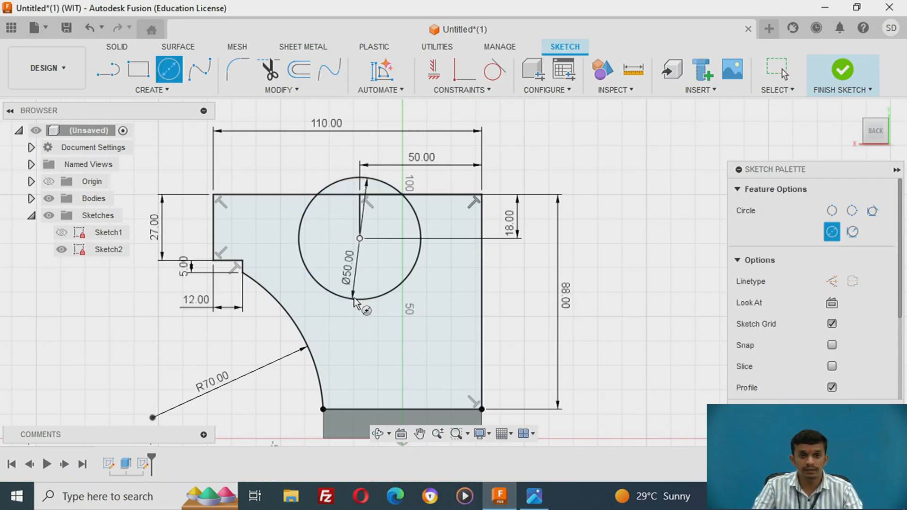
left_click(363, 239)
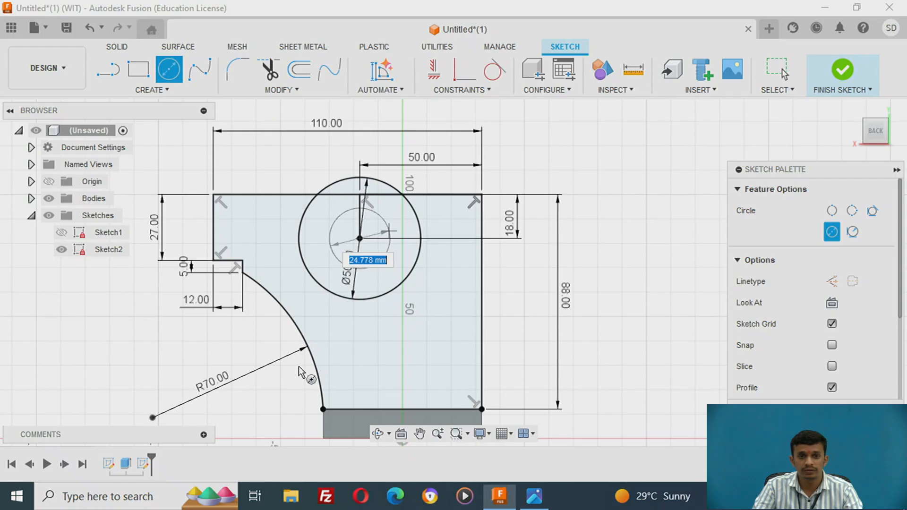
type("20")
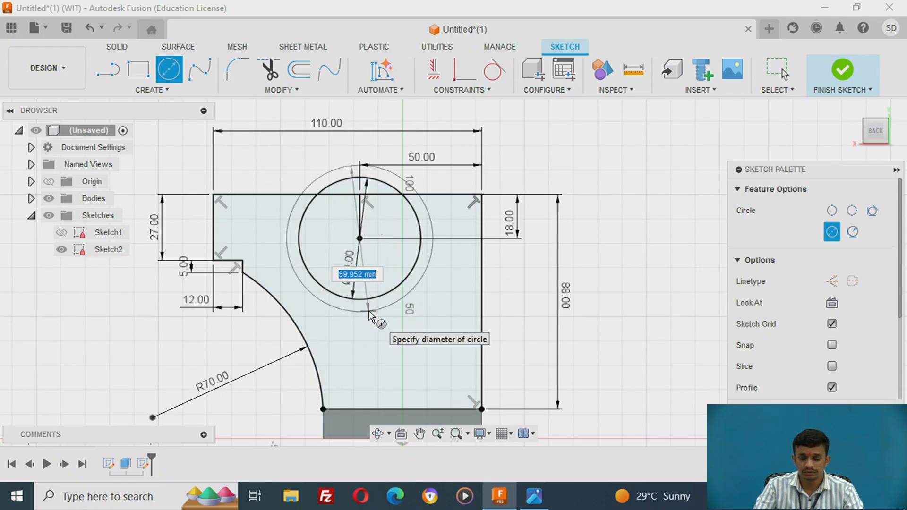
key("Tab")
key("Return")
key("Escape")
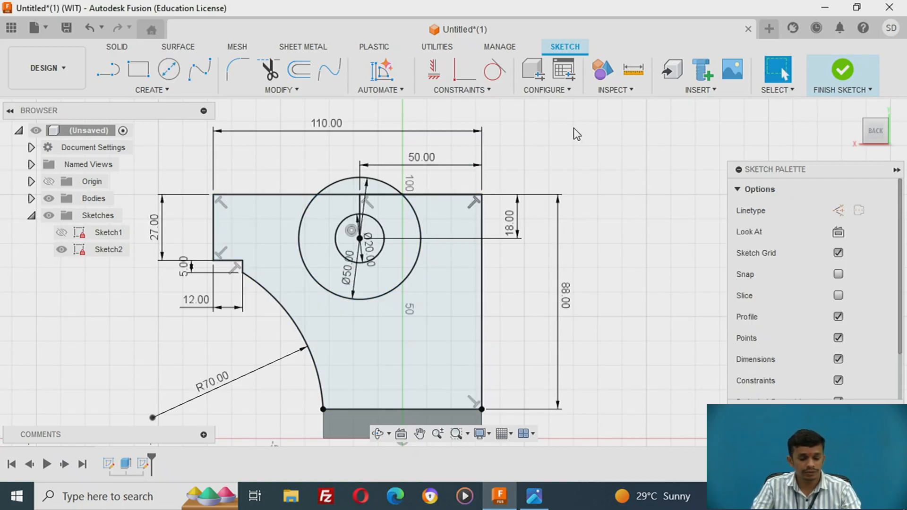
- Trim the 50 mm circle's arc above the profile's top edge and the top edge's sections inside the circle, checking against the bracket drawing
key("t")
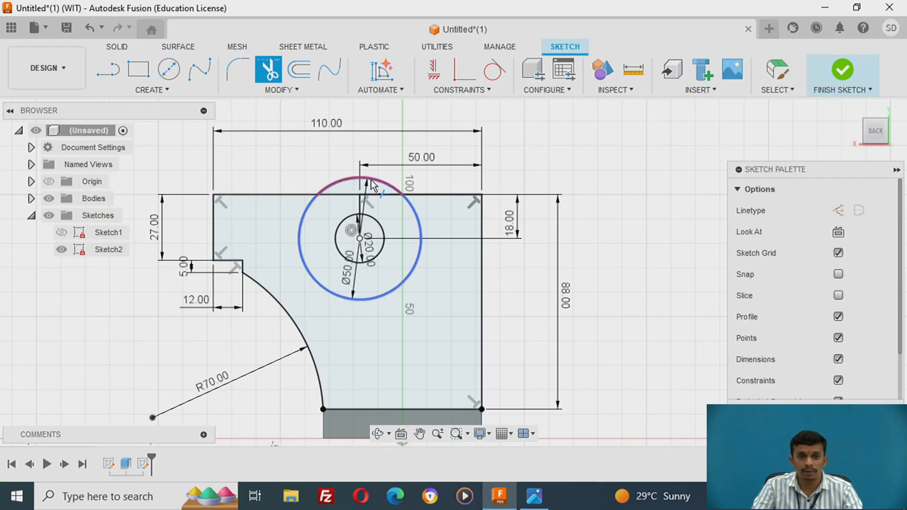
left_click(371, 184)
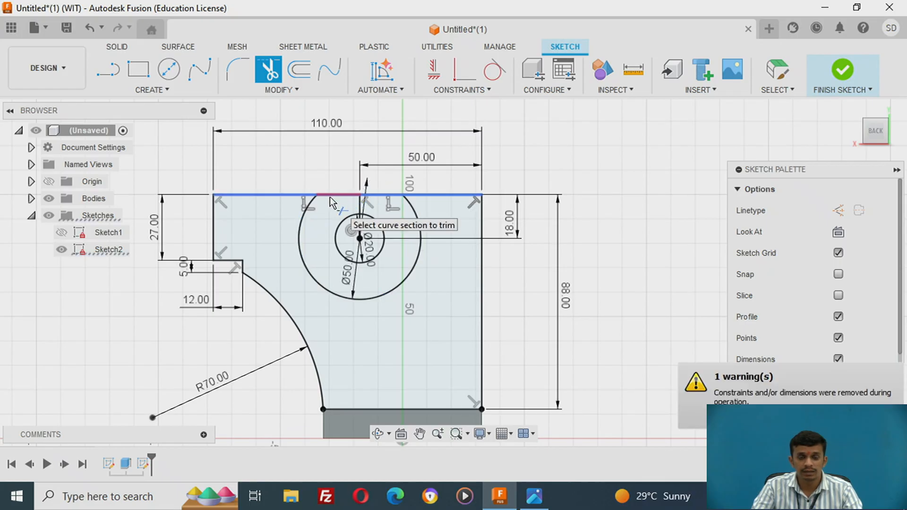
key("alt+Tab")
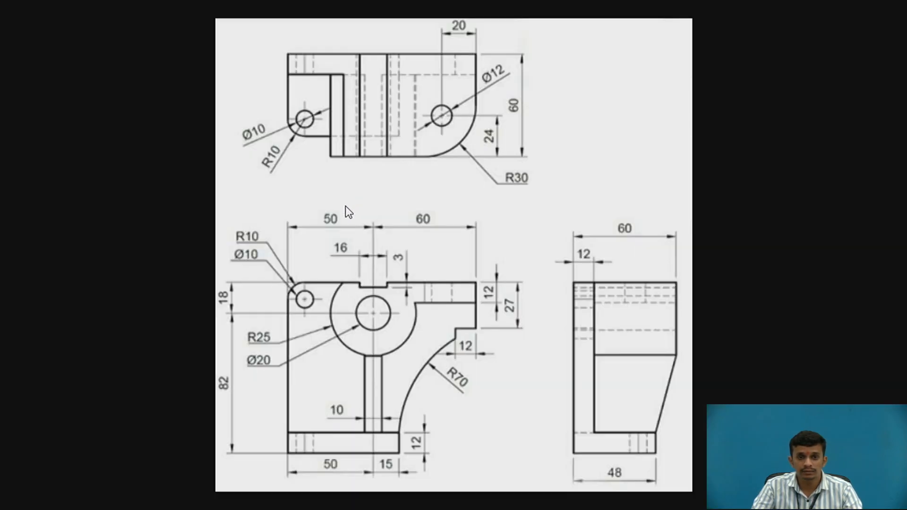
key("alt+Tab")
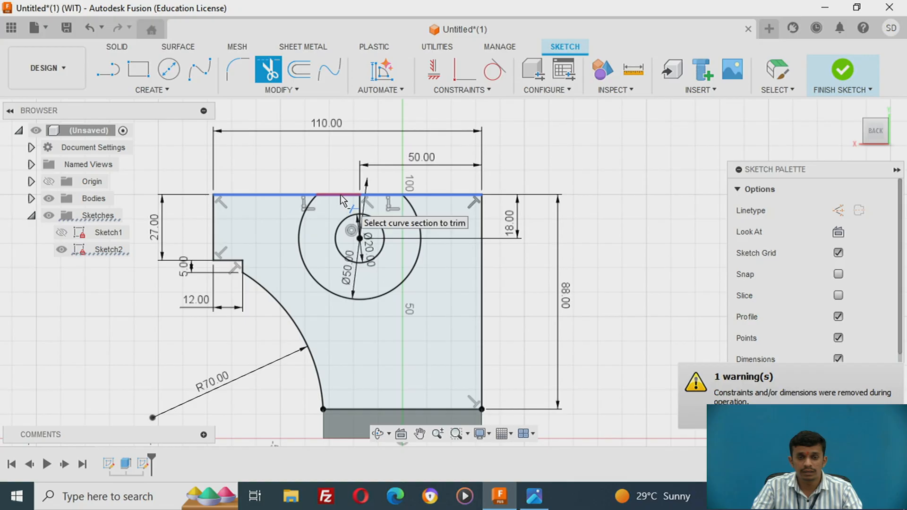
left_click(343, 199)
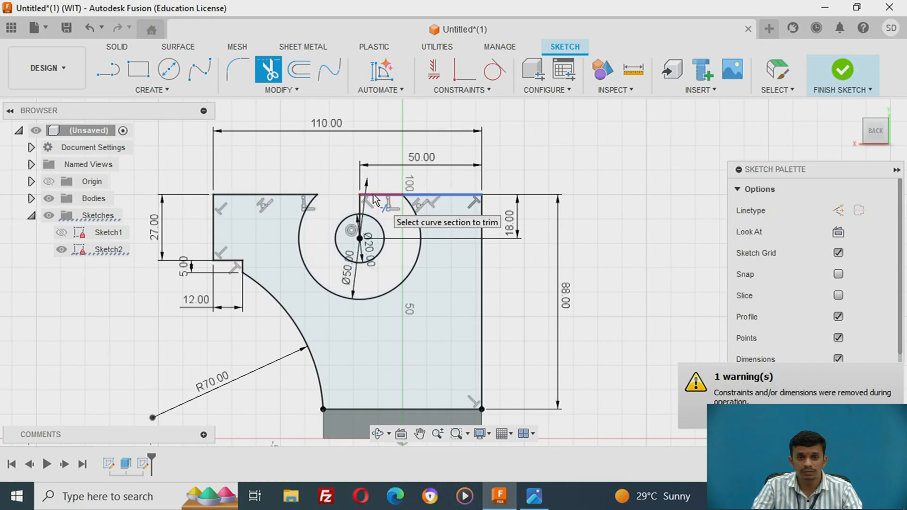
left_click(374, 194)
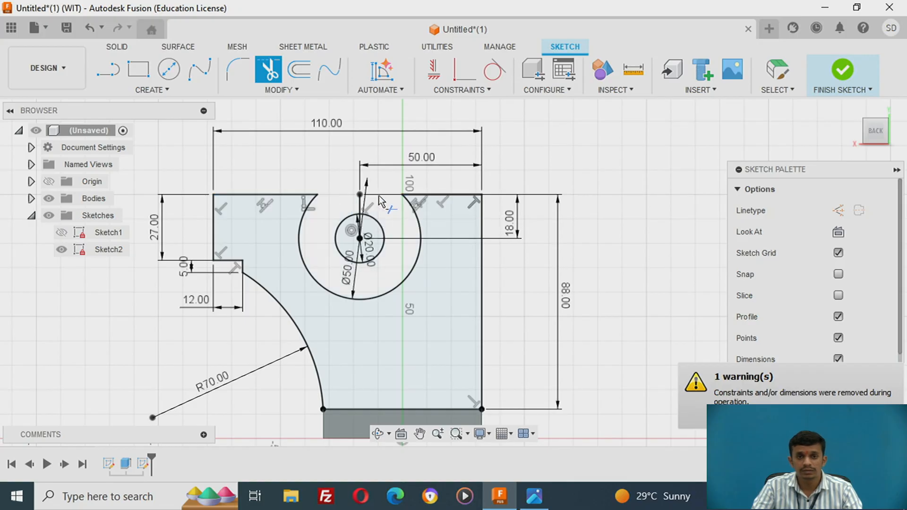
key("alt+Tab")
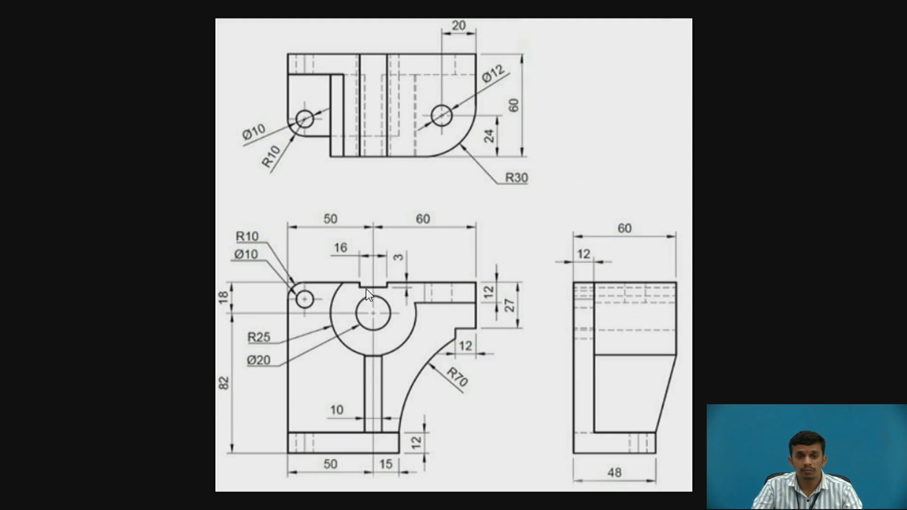
key("alt+Tab")
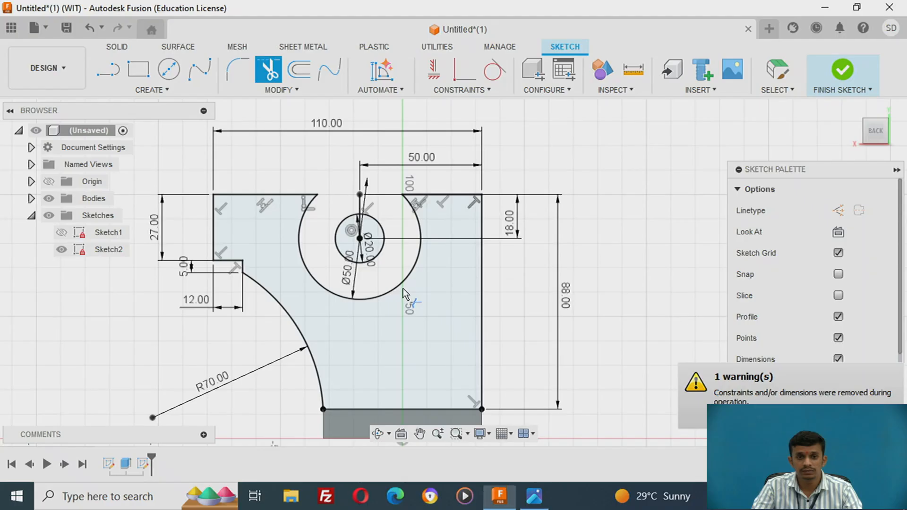
key("Escape")
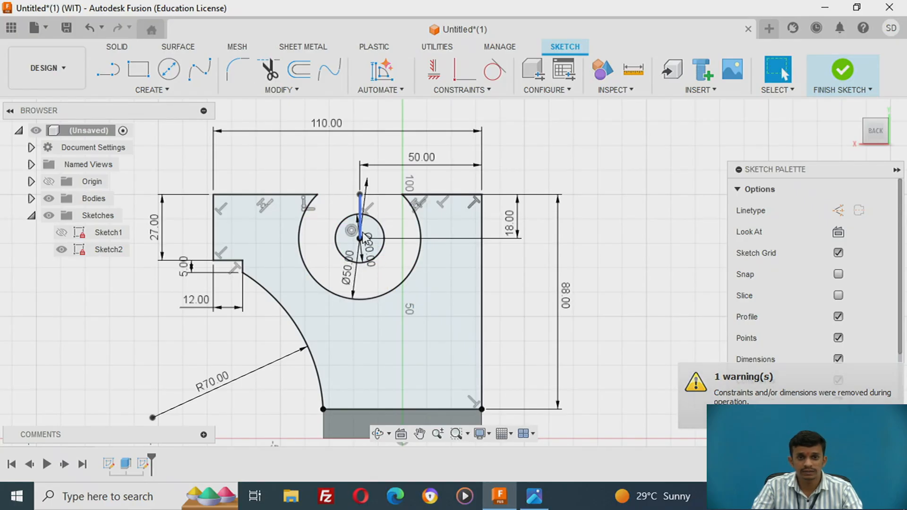
- Undo the trims along the profile's top edge and draw an 8 mm line along it from the 18 mm line's upper end
key("ctrl+z")
key("ctrl+z")
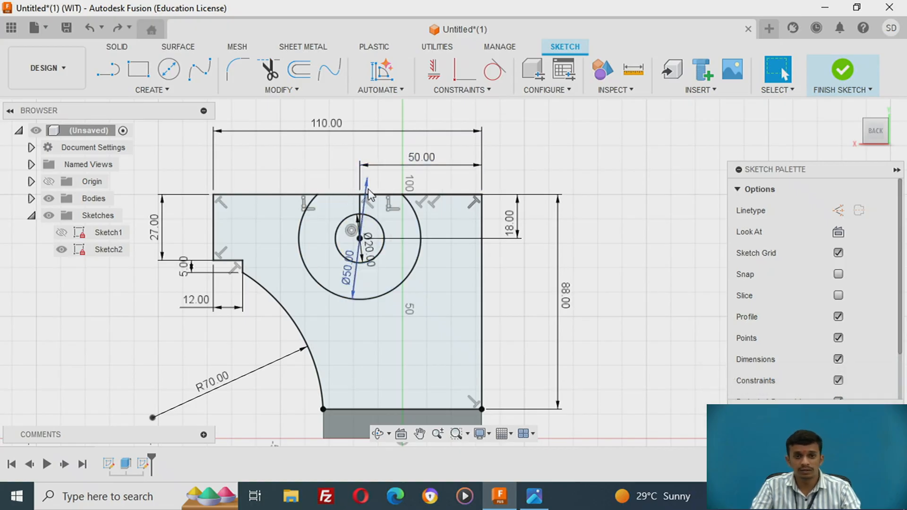
key("l")
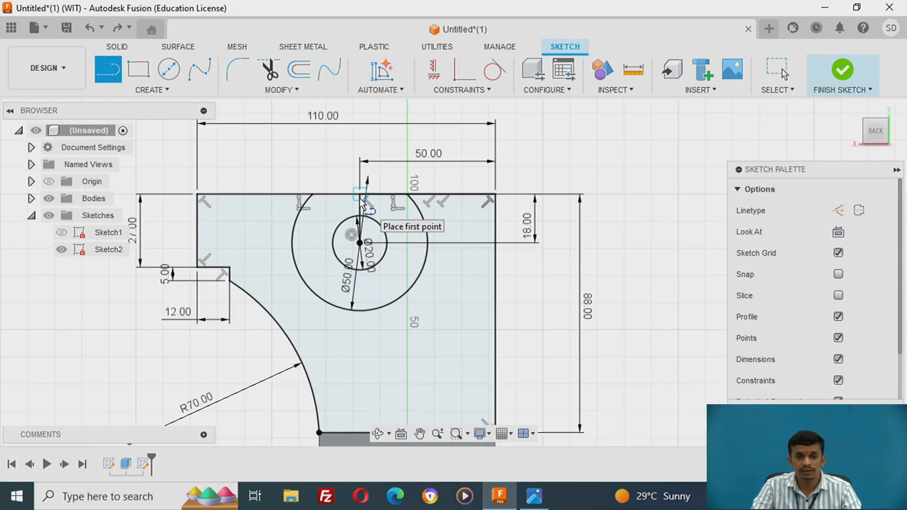
scroll(363, 206, "up", 4)
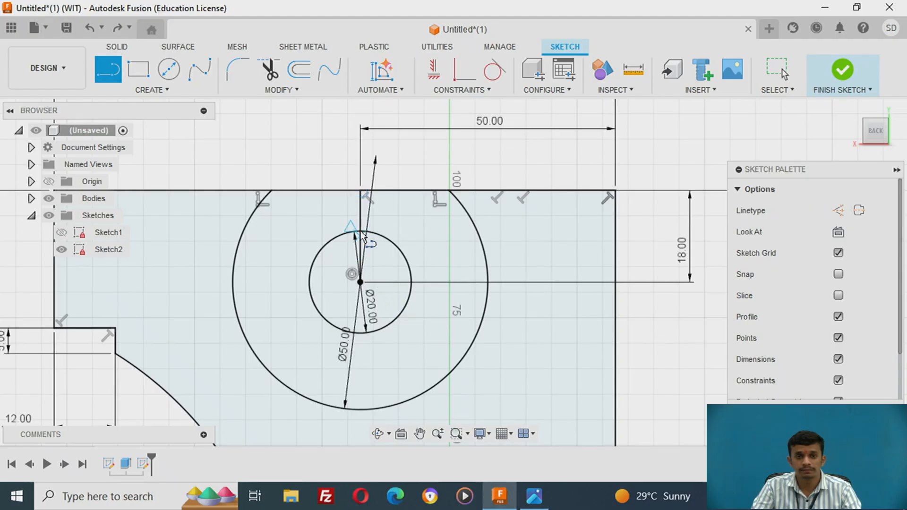
left_click(361, 190)
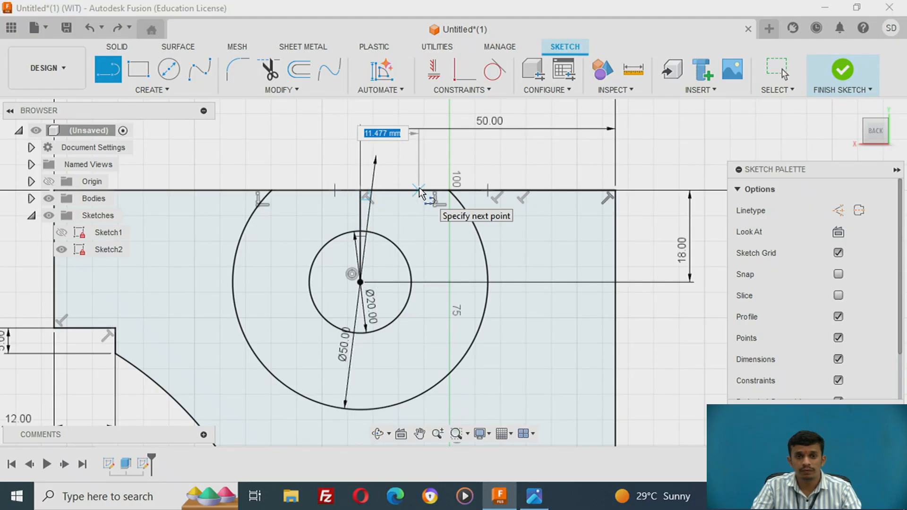
type("8")
key("Tab")
key("Return")
key("Escape")
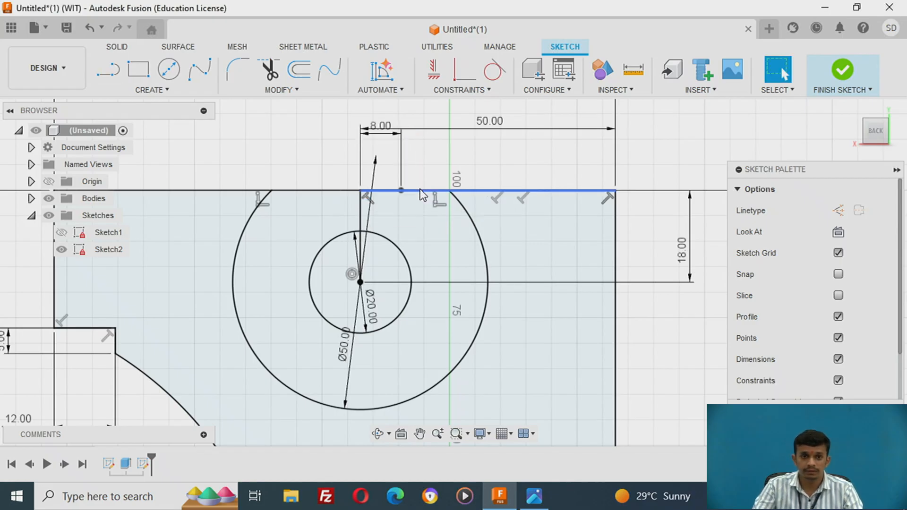
- Draw a 16 by 3 mm rectangle below the top edge, starting at the 8 mm line's free end and spanning the 18 mm line
left_click(138, 69)
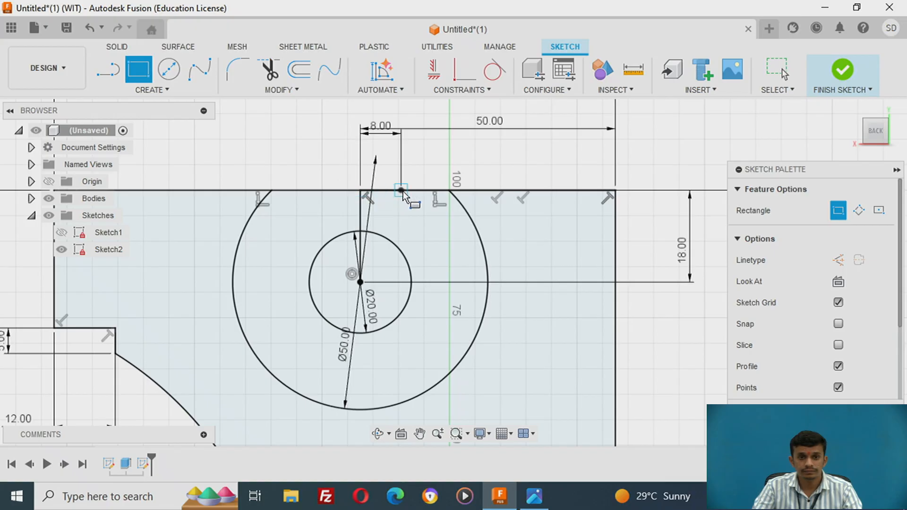
left_click(401, 190)
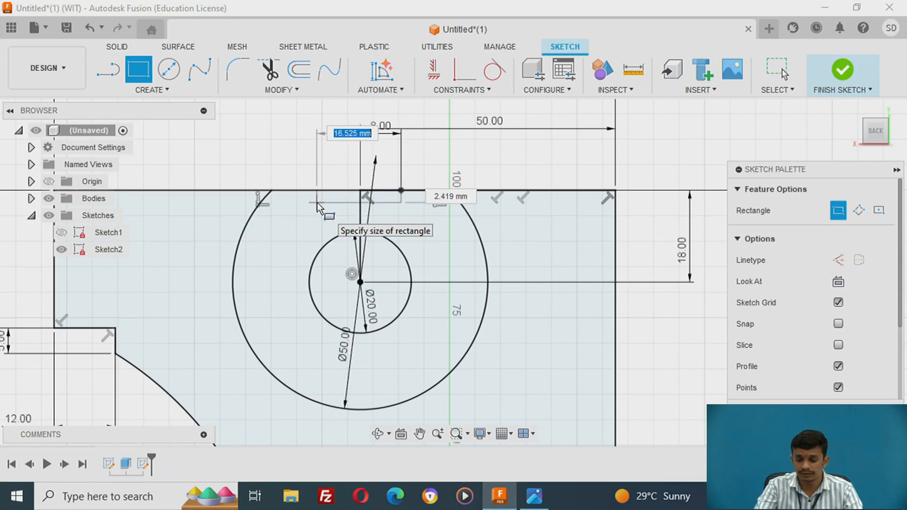
type("16")
key("Tab")
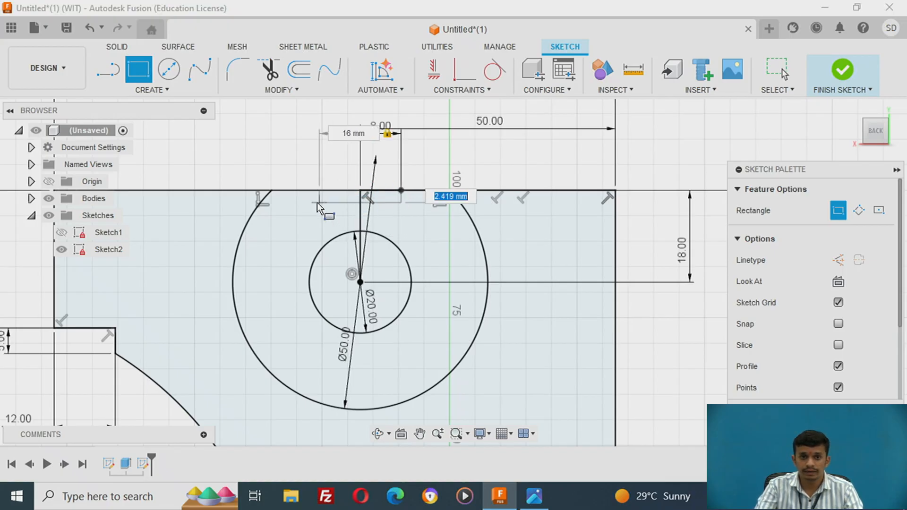
type("3")
key("Return")
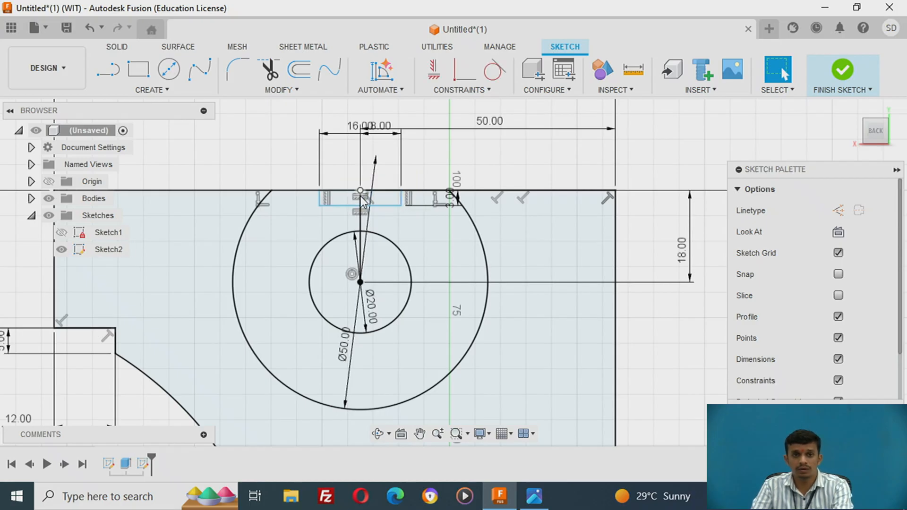
- Delete the overlapping line on the top edge and trim the edge sections across the 16 mm notch, checking the bracket drawing
left_click(381, 190)
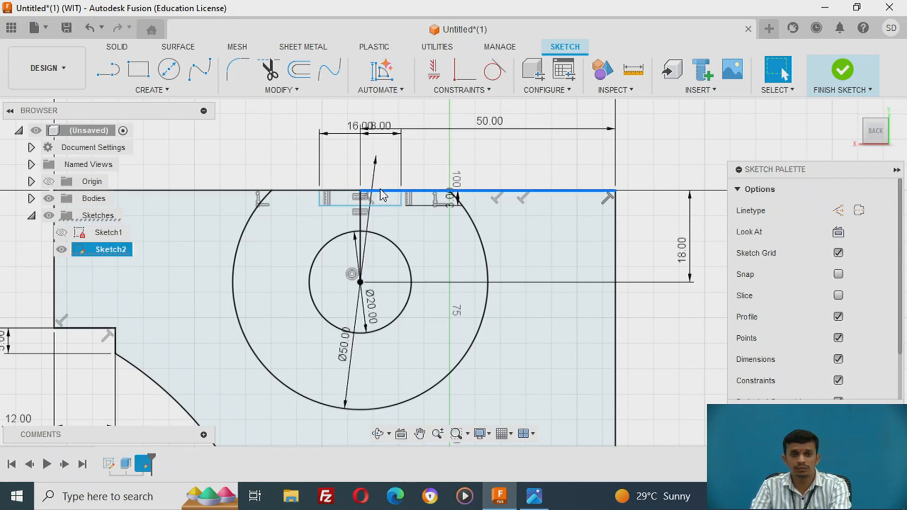
key("Delete")
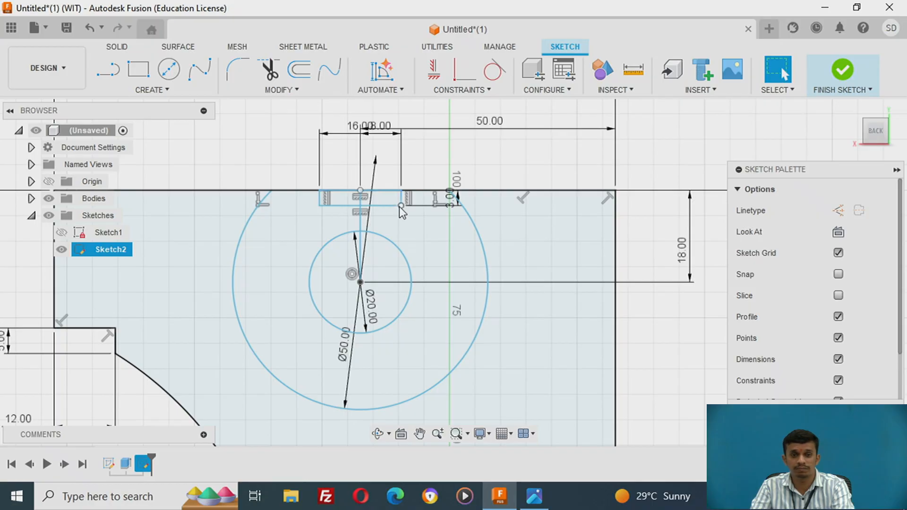
scroll(399, 246, "down", 2)
scroll(398, 249, "up", 2)
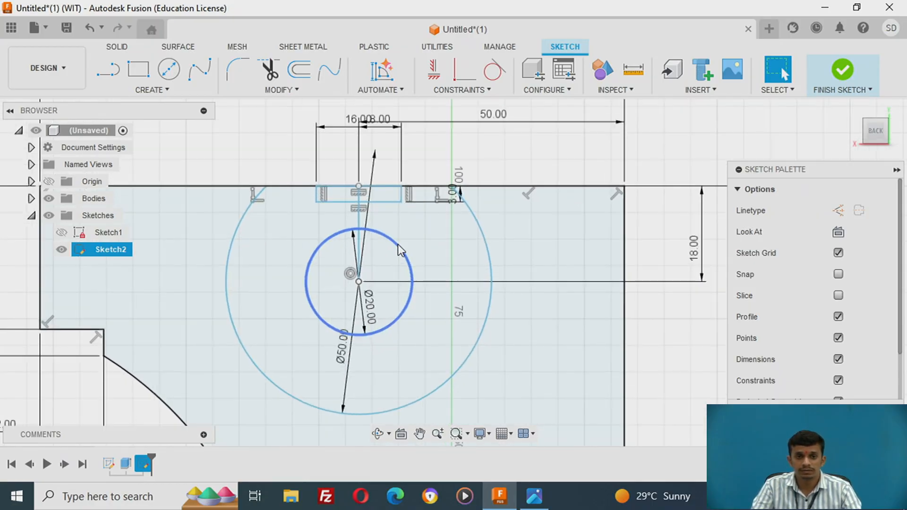
key("t")
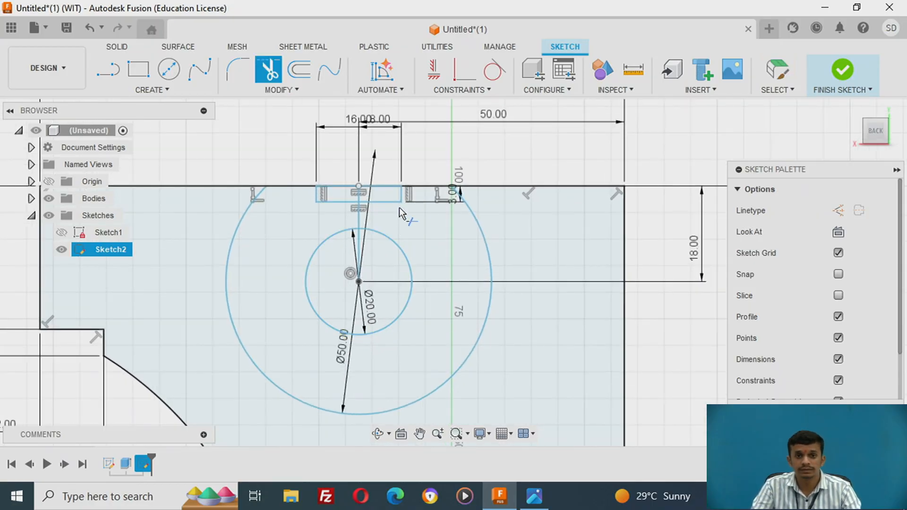
key("alt+Tab")
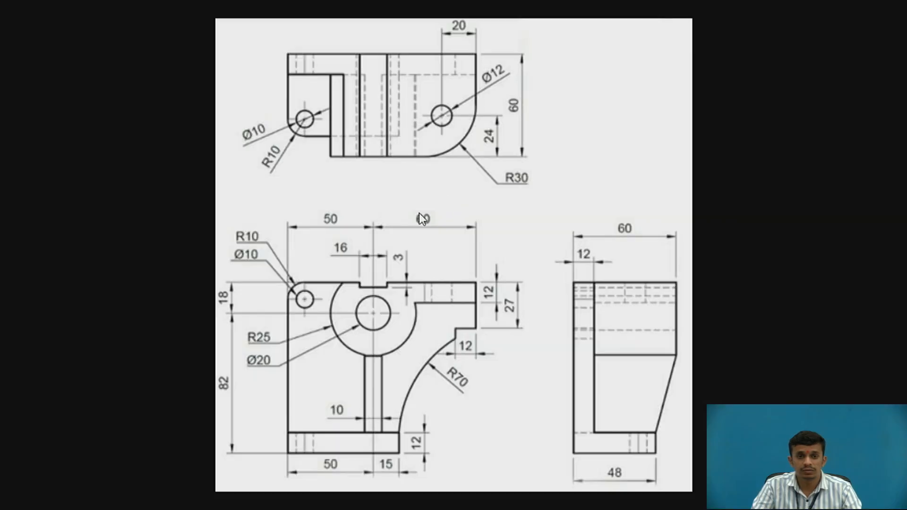
key("alt+Tab")
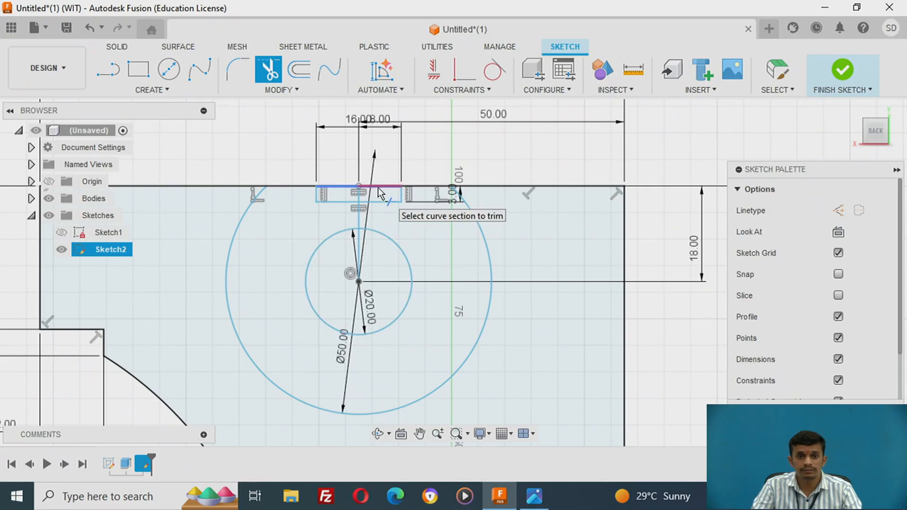
left_click(380, 192)
left_click(343, 193)
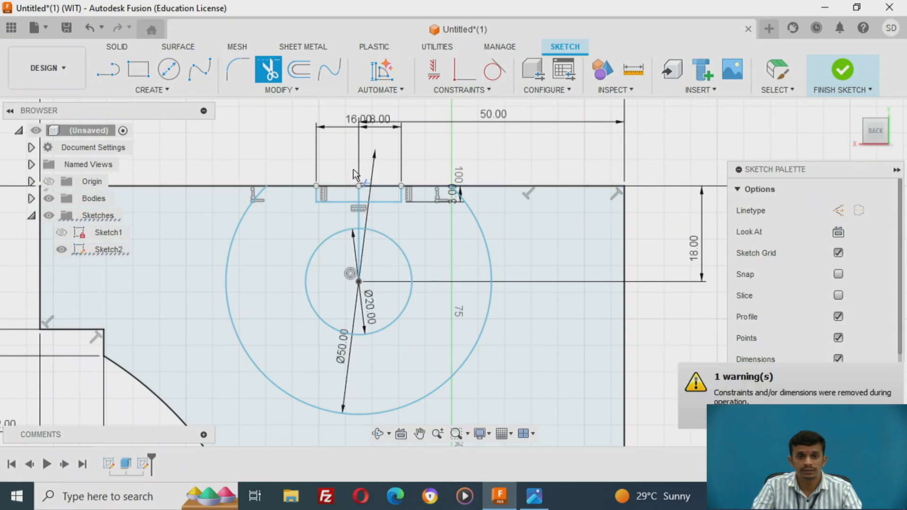
left_click(344, 188)
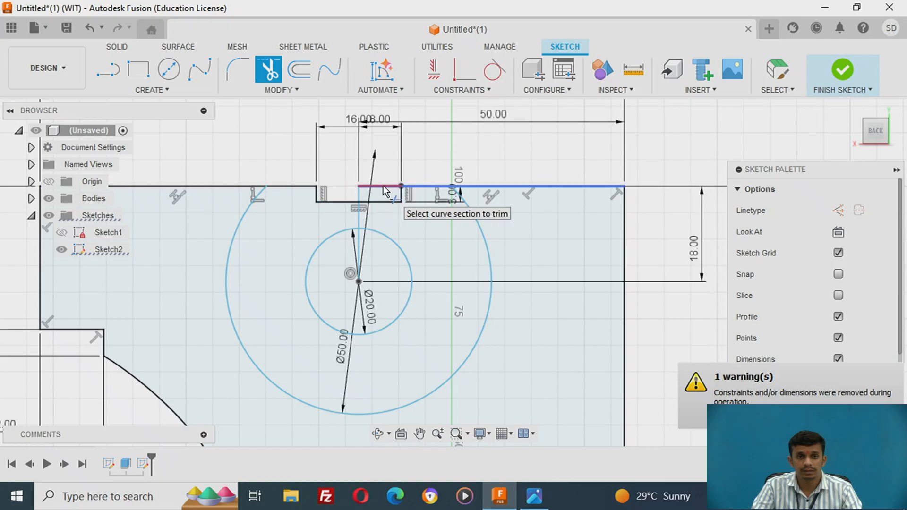
- Check the bracket drawing and draw a 12 mm line down the 27 mm edge from the profile's upper corner
scroll(385, 193, "down", 5)
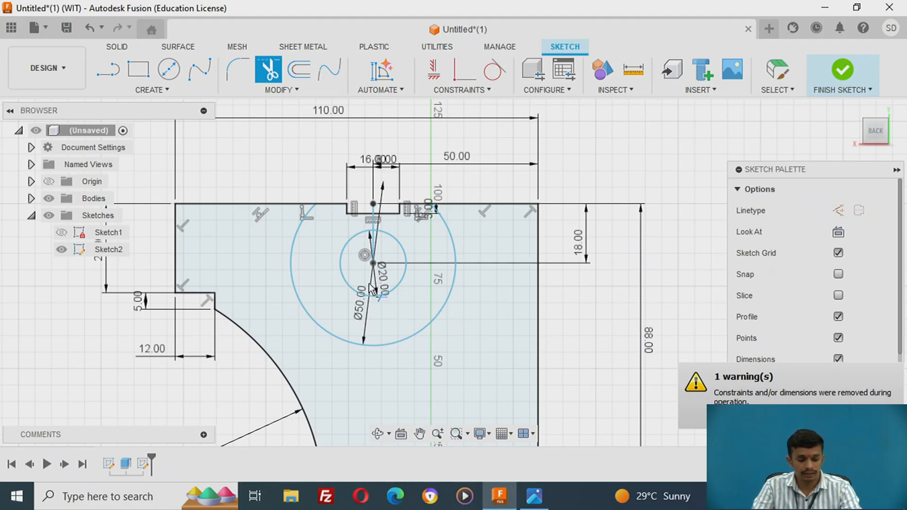
key("l")
key("alt+Tab")
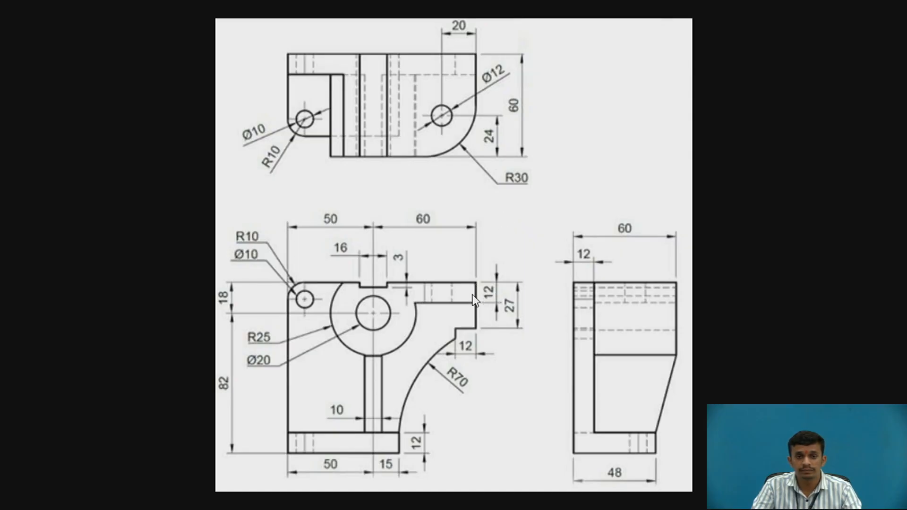
key("alt+Tab")
key("alt+Tab")
key("alt+Tab")
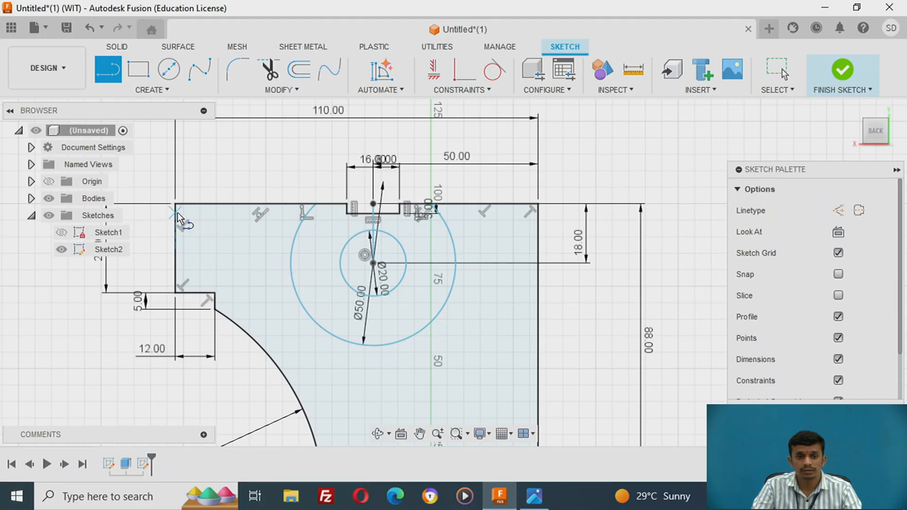
left_click(175, 206)
type("12")
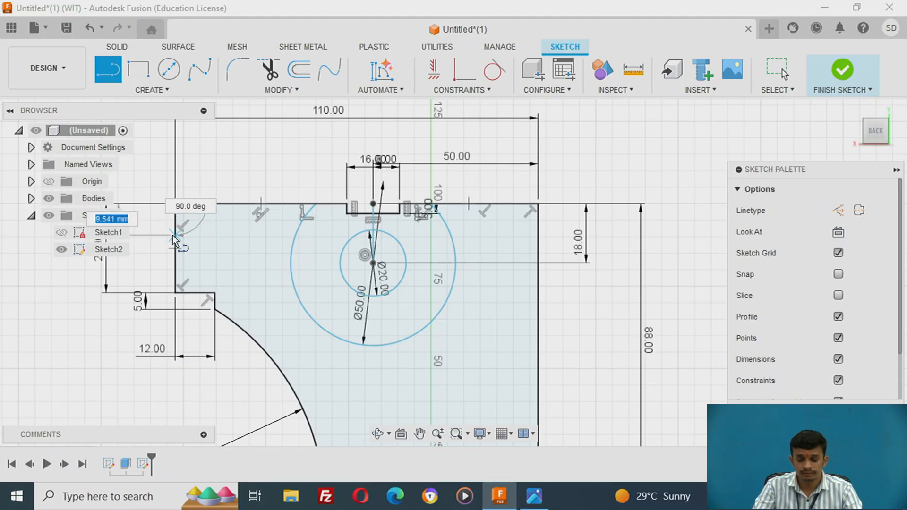
key("Tab")
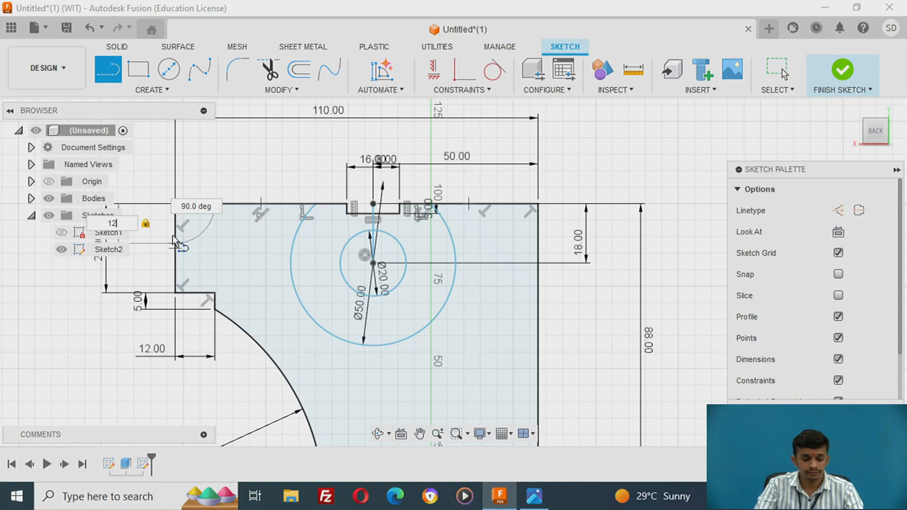
key("Return")
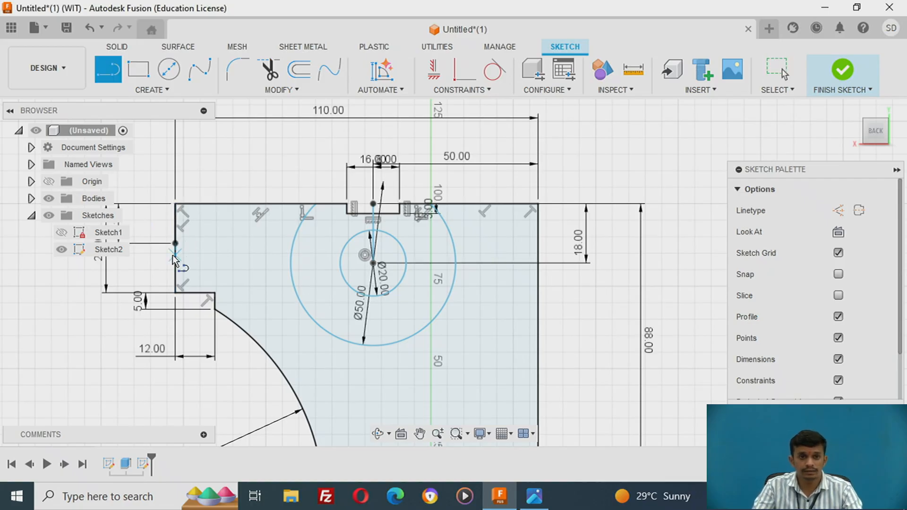
- Draw a horizontal line from the 12 mm line's lower end to just inside the 50 mm circle
left_click(301, 244)
right_click(302, 244)
left_click(355, 245)
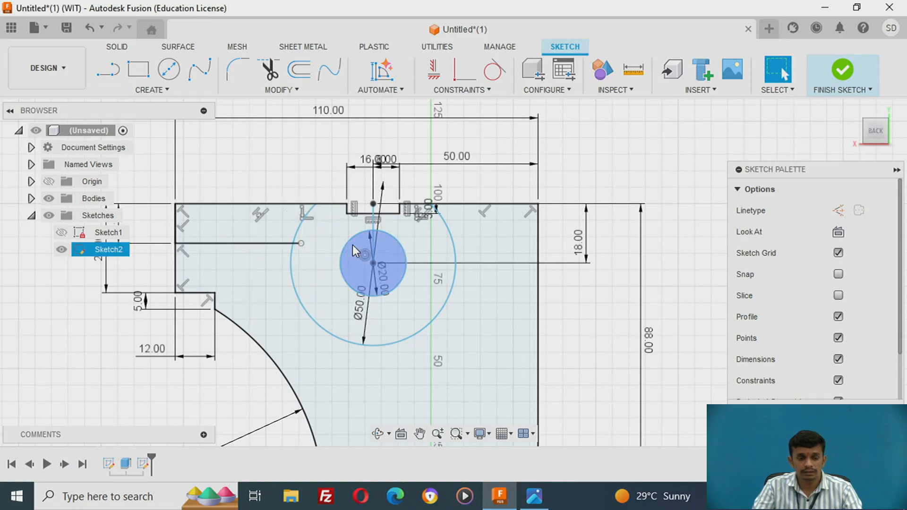
- Trim the horizontal line's end inside the 50 mm circle and the circle's arc between that line and the top edge
key("t")
scroll(264, 257, "up", 5)
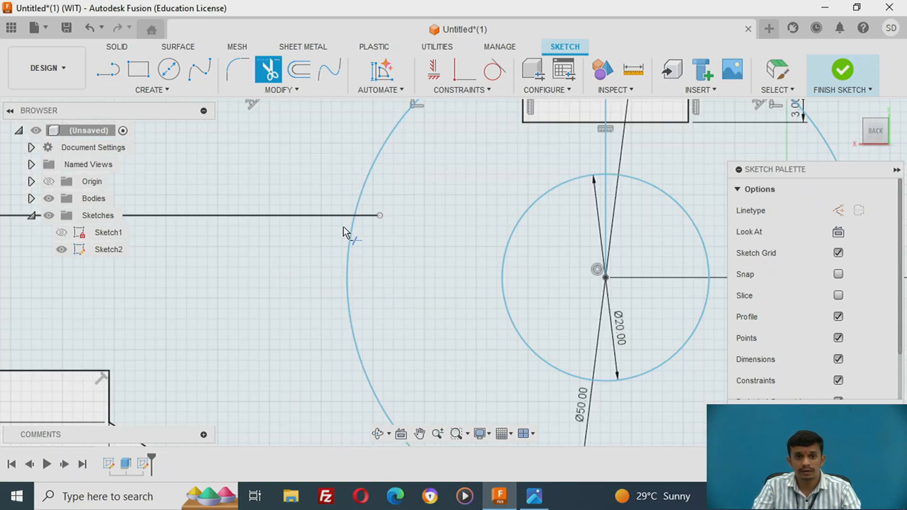
left_click(370, 215)
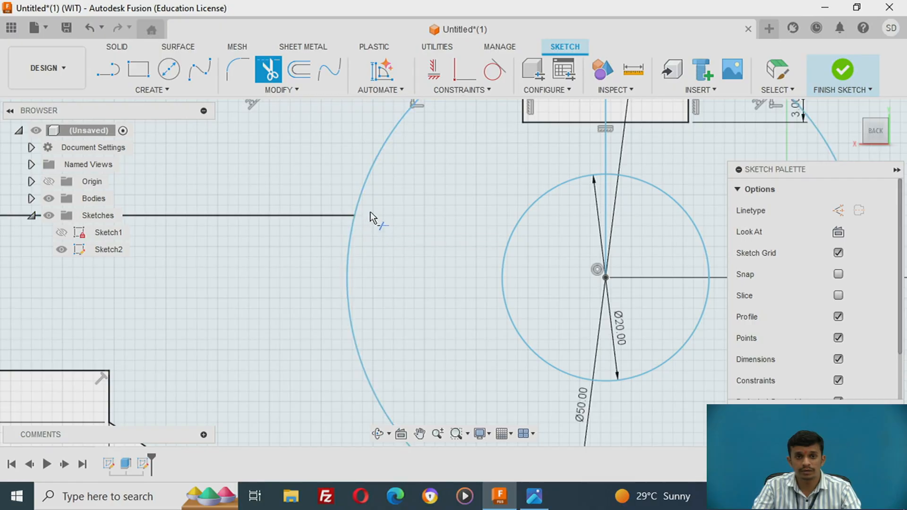
left_click(375, 169)
scroll(390, 240, "down", 3)
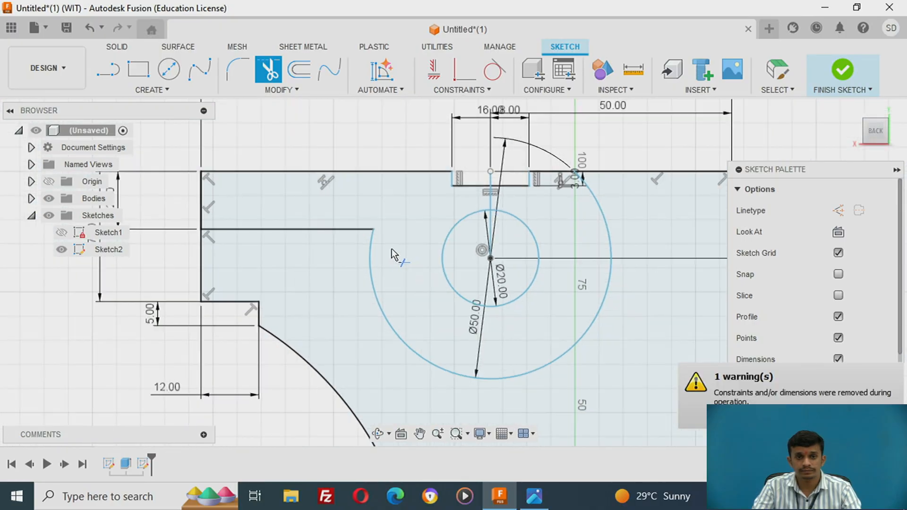
- Move the 16 mm and 50 mm dimensions farther above the profile
scroll(395, 279, "down", 4)
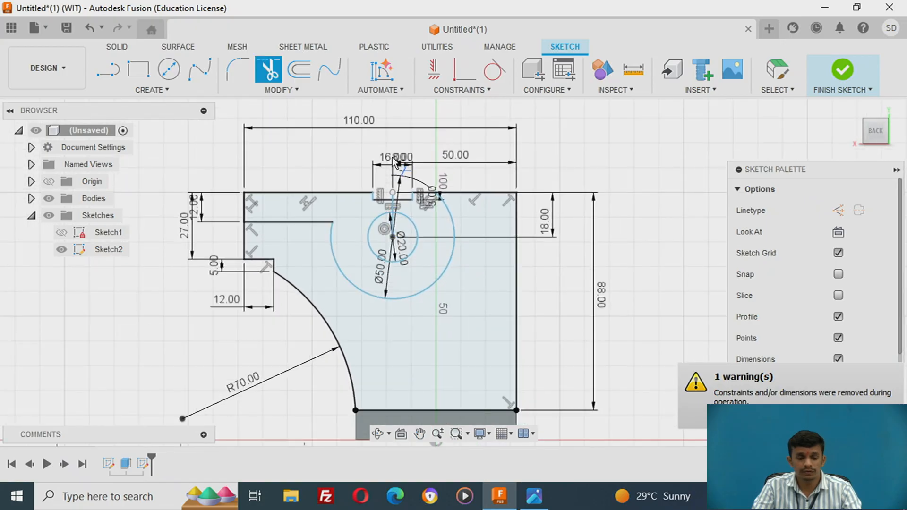
key("Escape")
left_click_drag(395, 161, 398, 109)
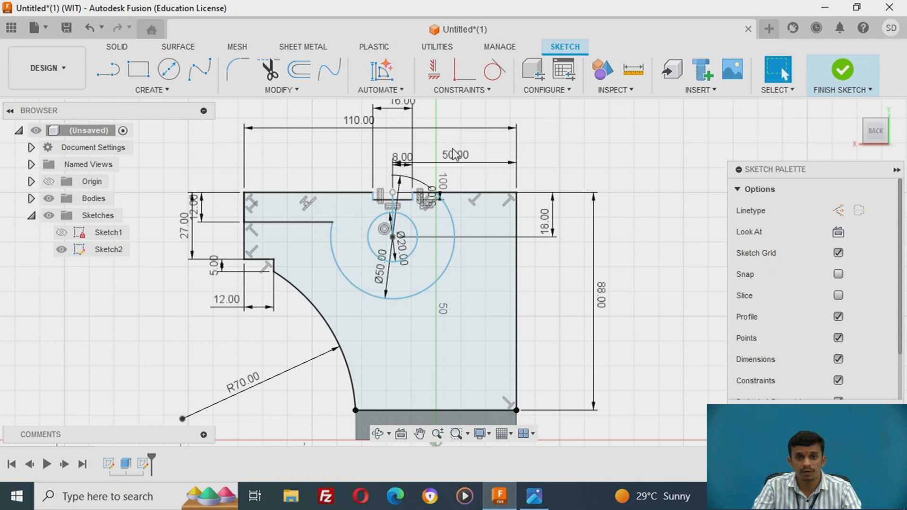
left_click_drag(454, 154, 458, 120)
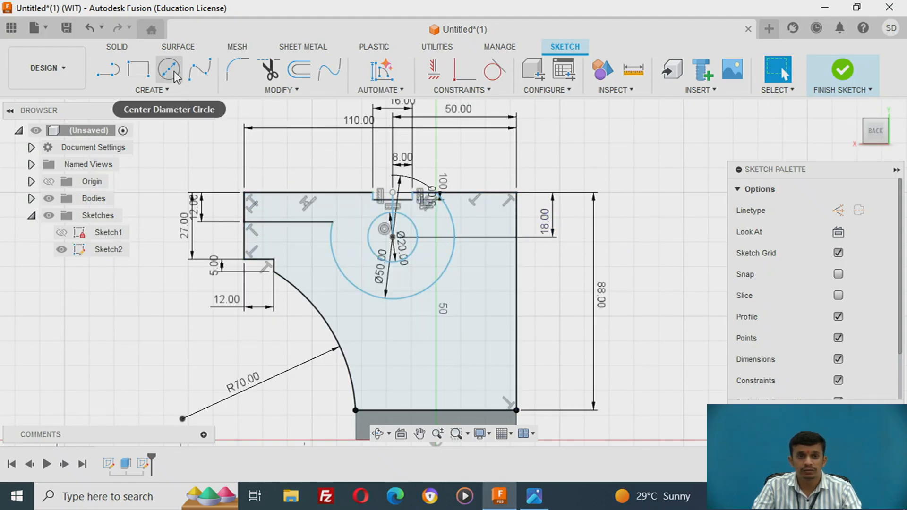
- Fillet the corner between the top edge and the 88 mm edge with a 10 mm radius
left_click(243, 75)
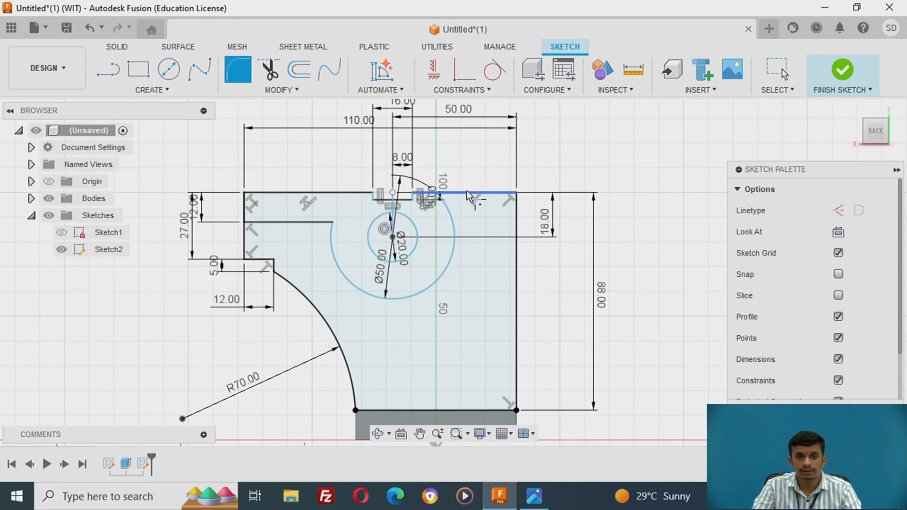
left_click(490, 194)
left_click(517, 212)
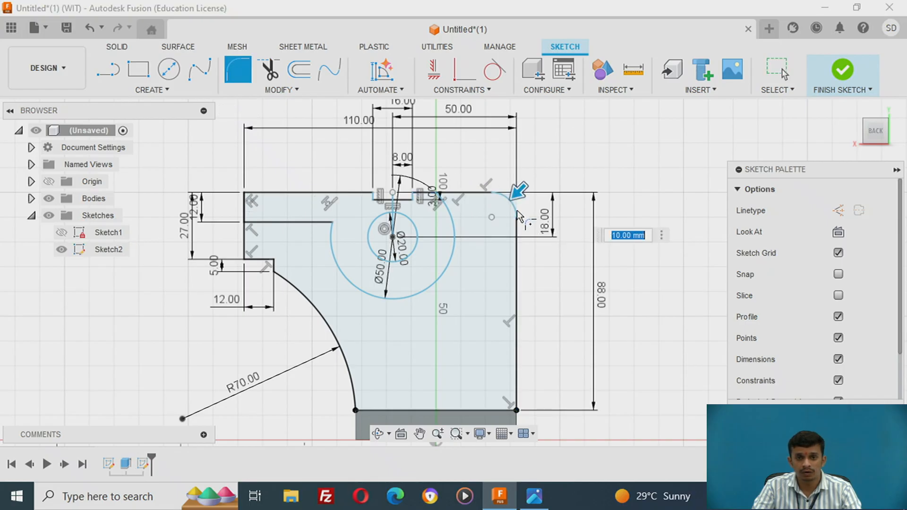
type("10")
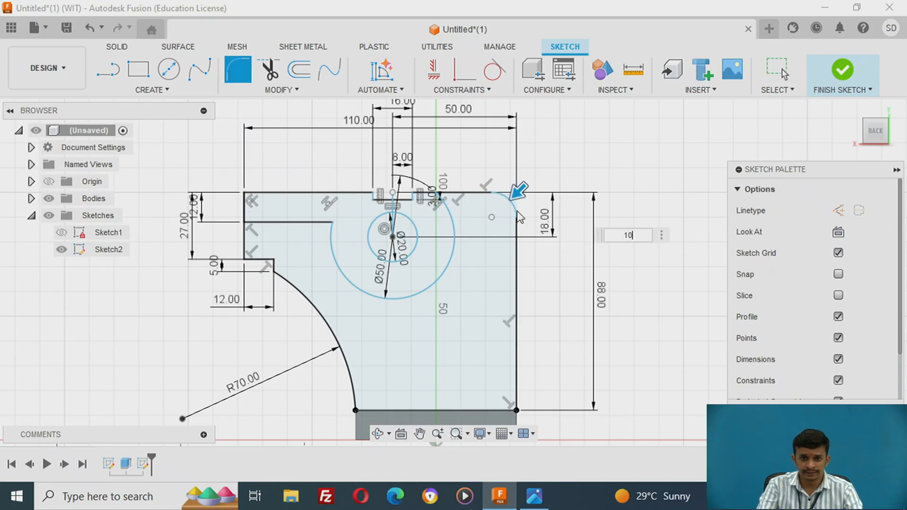
key("Return")
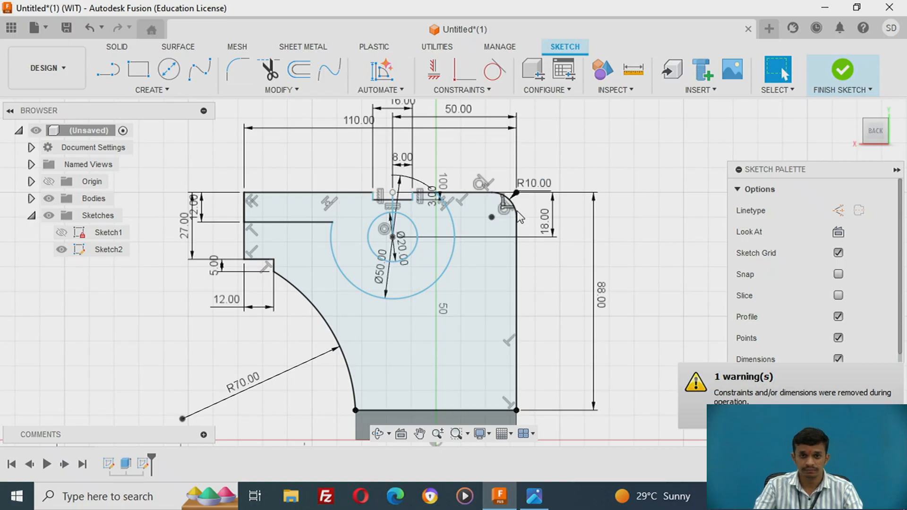
- Draw a 10 mm diameter circle centred on the rounded corner's centre point
left_click(179, 75)
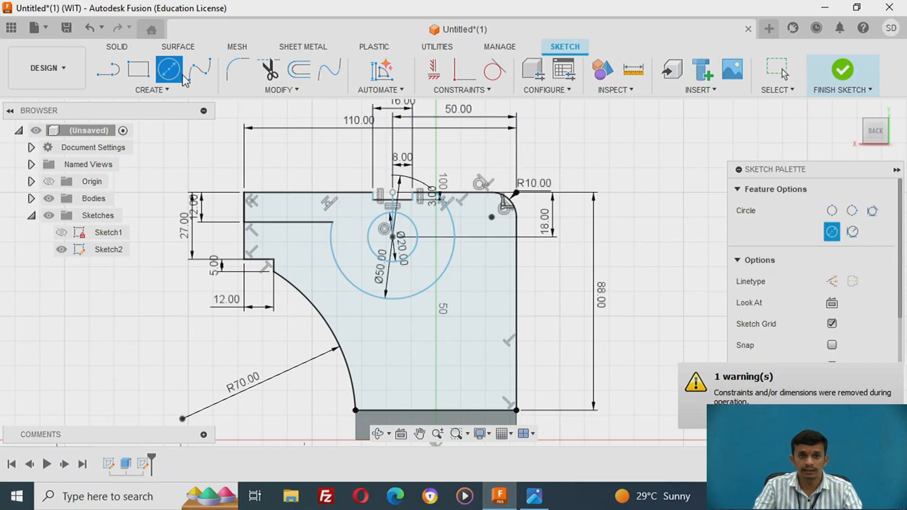
left_click(491, 217)
type("10")
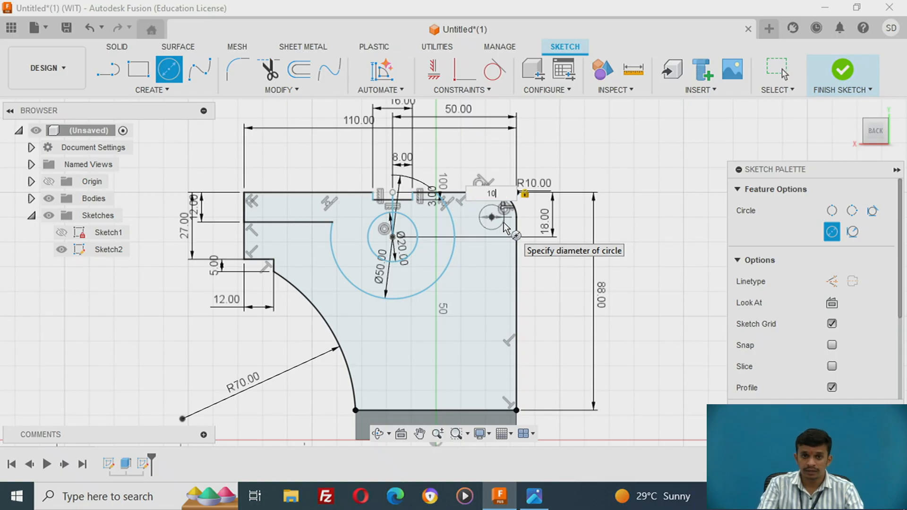
key("Return")
key("Escape")
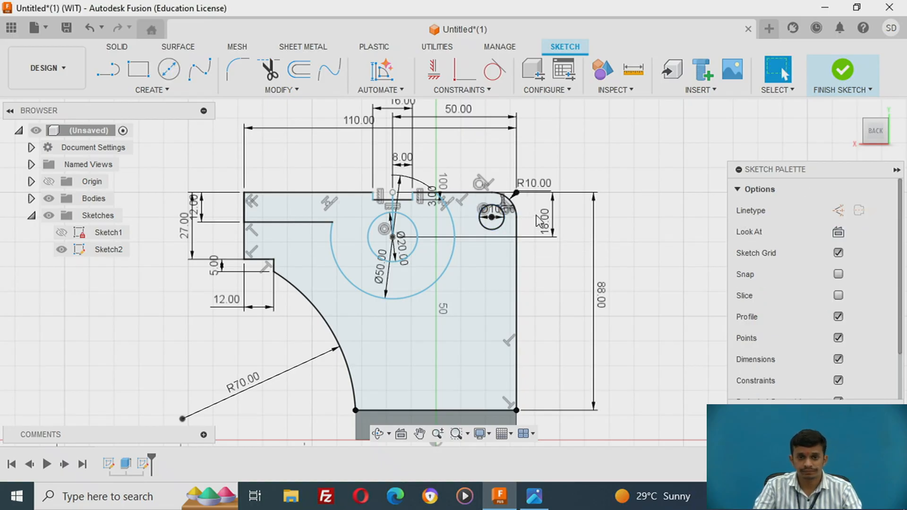
- Check the sketch against the reference drawing, finish it and return to the home view
key("alt+Tab")
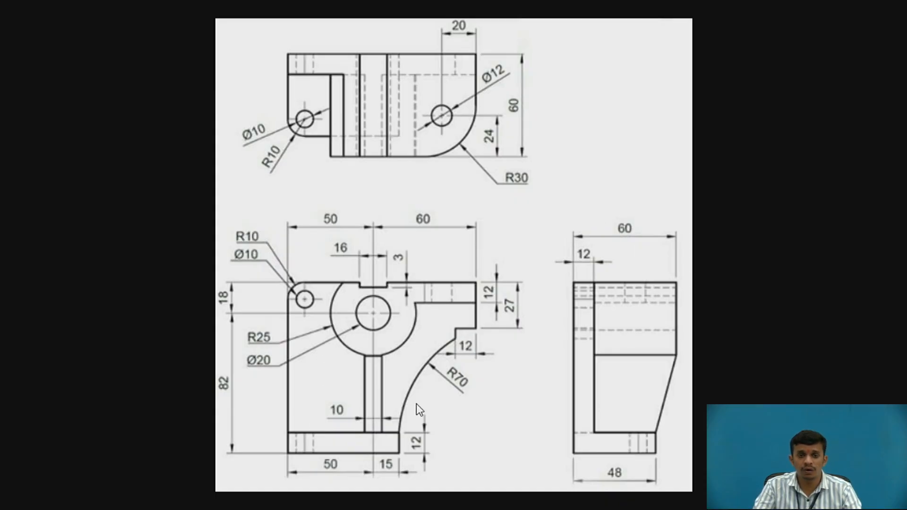
key("alt+Tab")
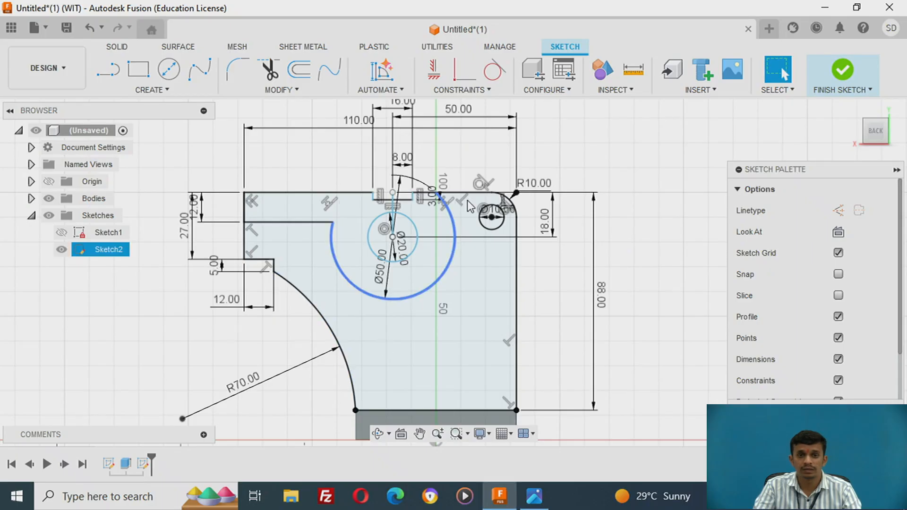
left_click(862, 77)
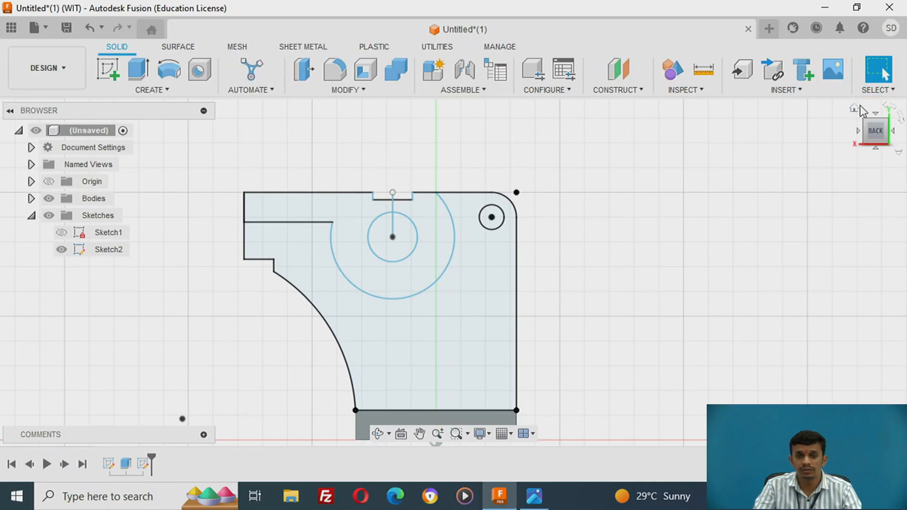
left_click(855, 110)
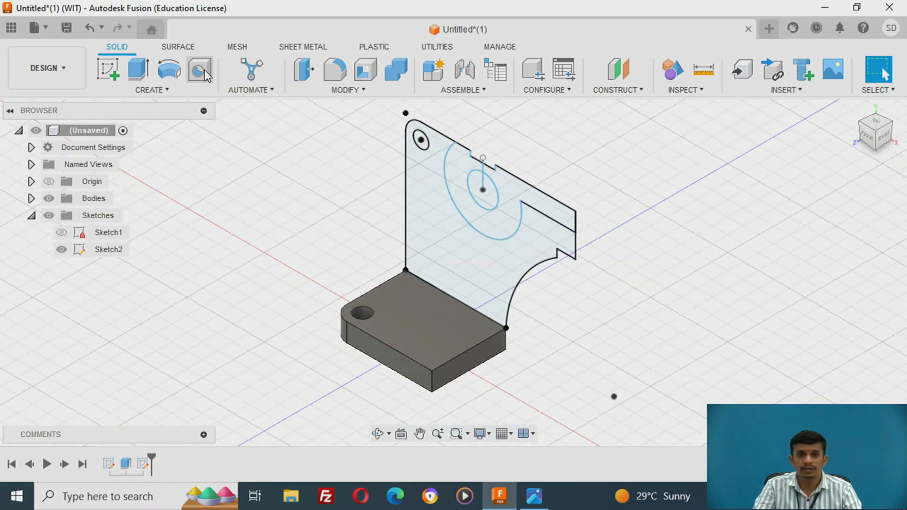
- Check the back plate and boss depths in the drawing's side view
left_click(443, 257)
left_click(240, 192)
key("alt+Tab")
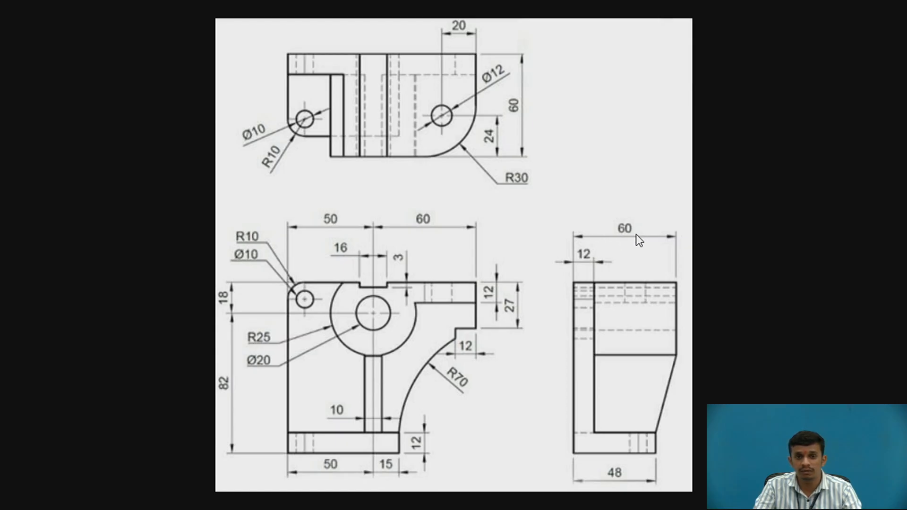
key("alt+Tab")
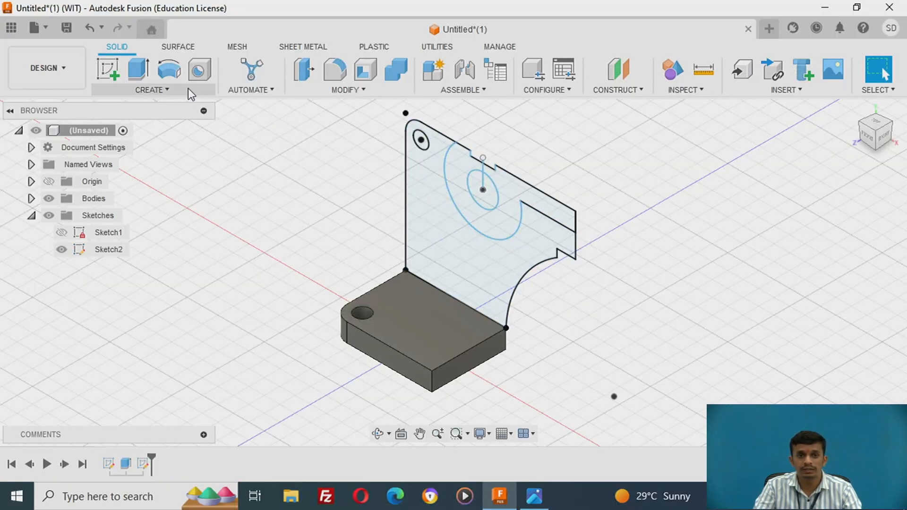
left_click(148, 72)
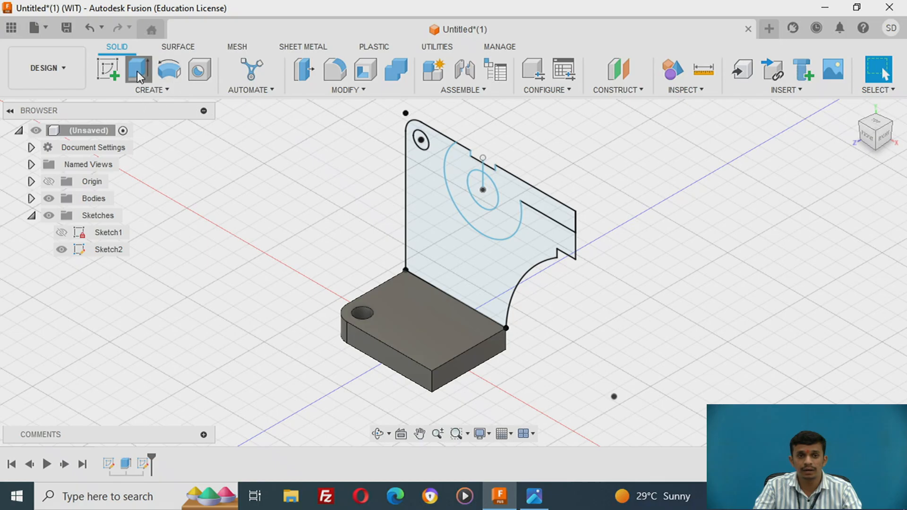
left_click(466, 265)
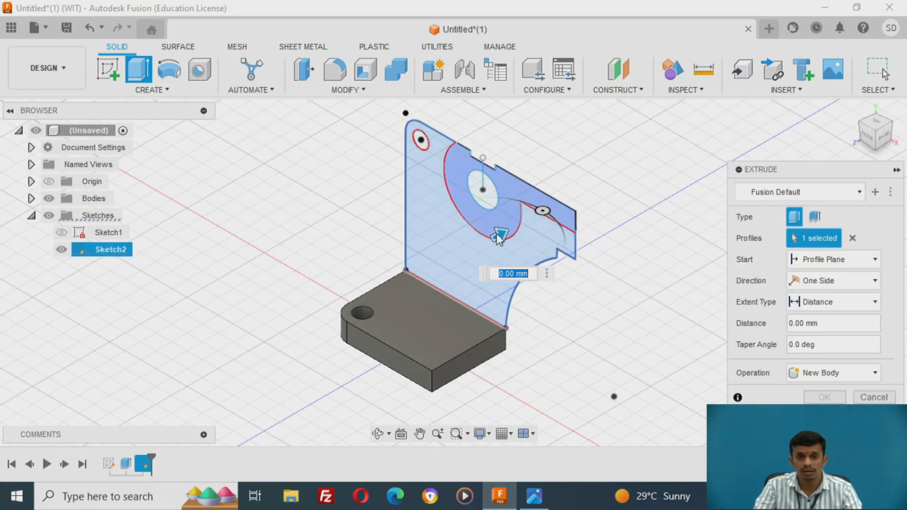
left_click(468, 249)
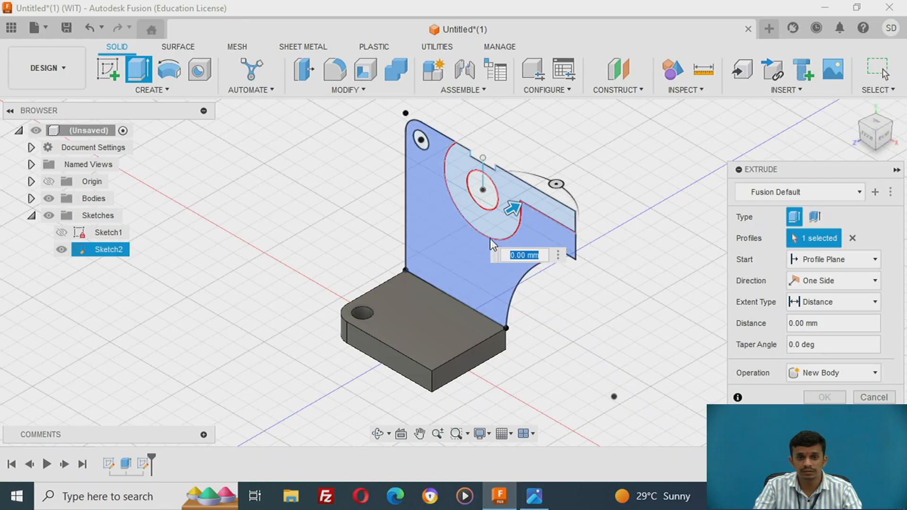
key("Escape")
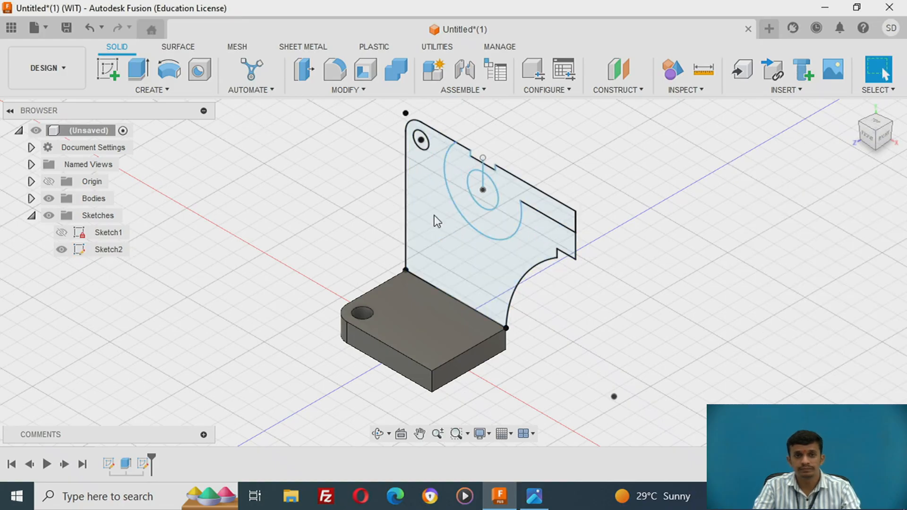
- Extrude the main back plate profile by -12 mm, joining it to the base
left_click(433, 265)
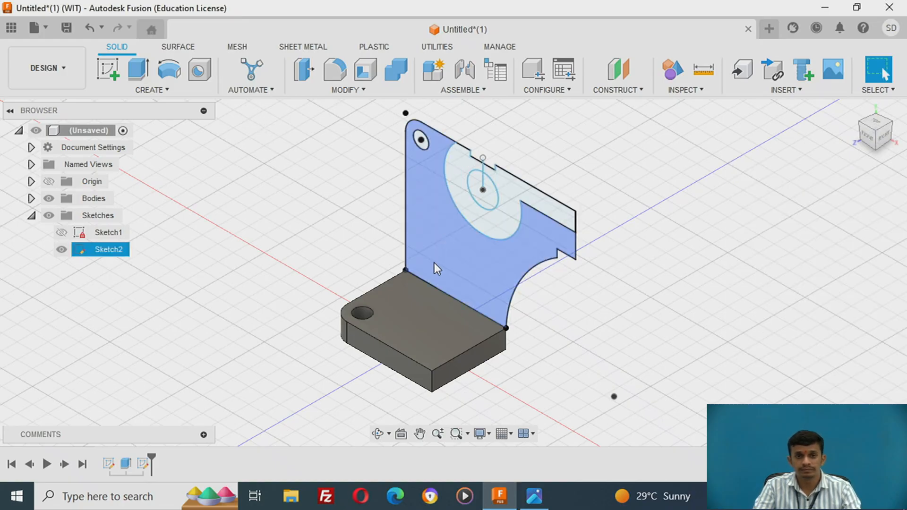
left_click(151, 75)
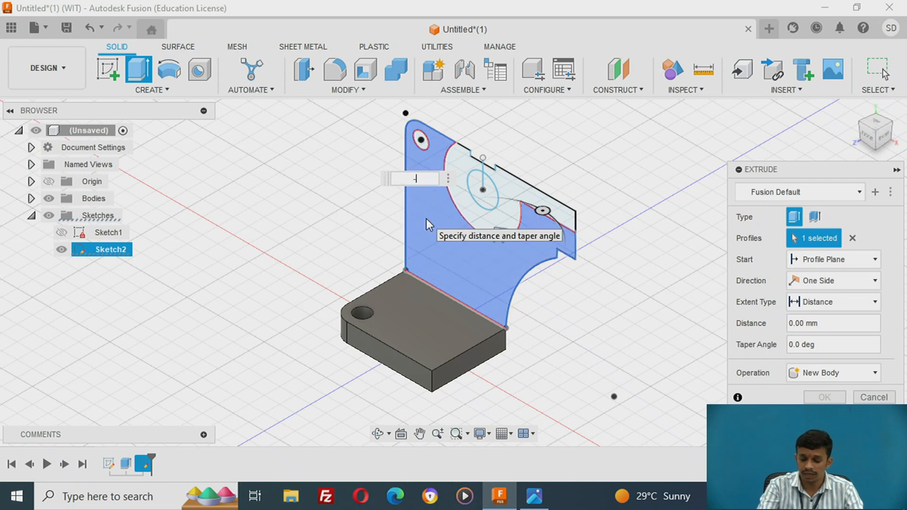
type("-12")
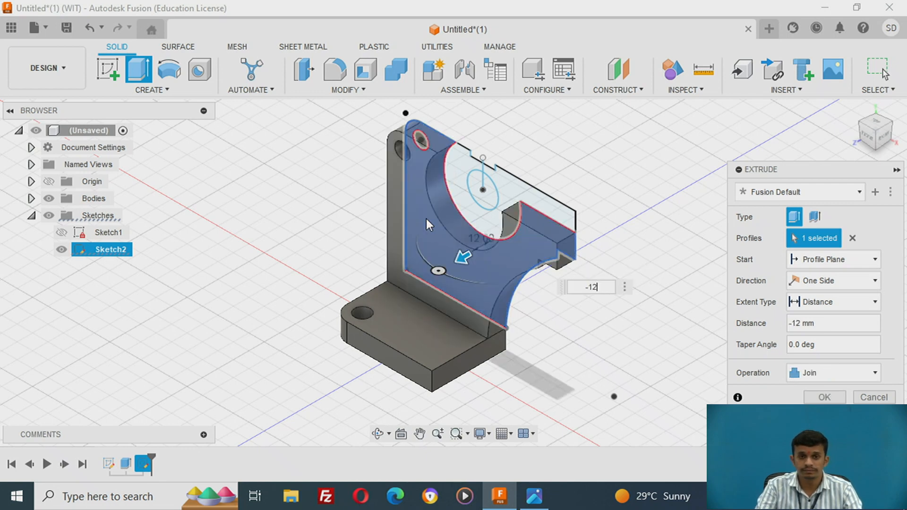
key("Return")
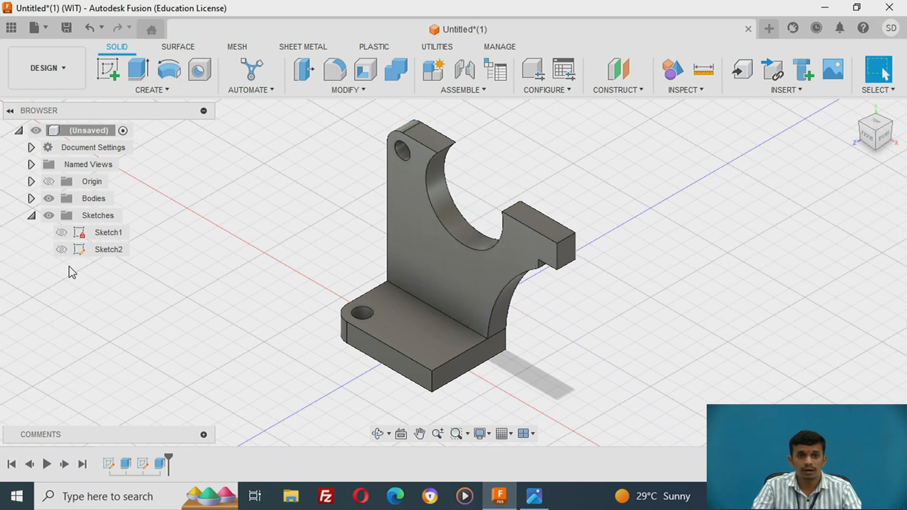
- Show Sketch2 again and extrude its boss and ledge profile, excluding the 20 mm hole, by -60 mm
left_click(63, 251)
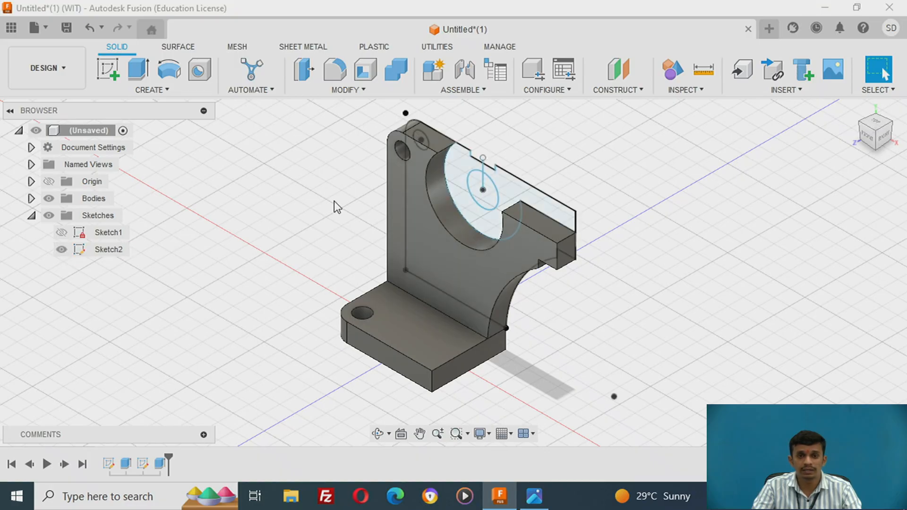
left_click(134, 73)
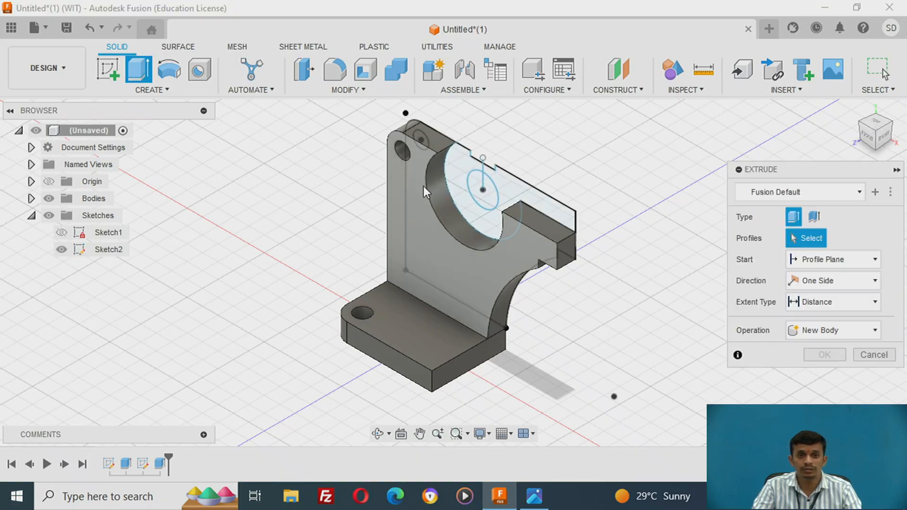
left_click(464, 191)
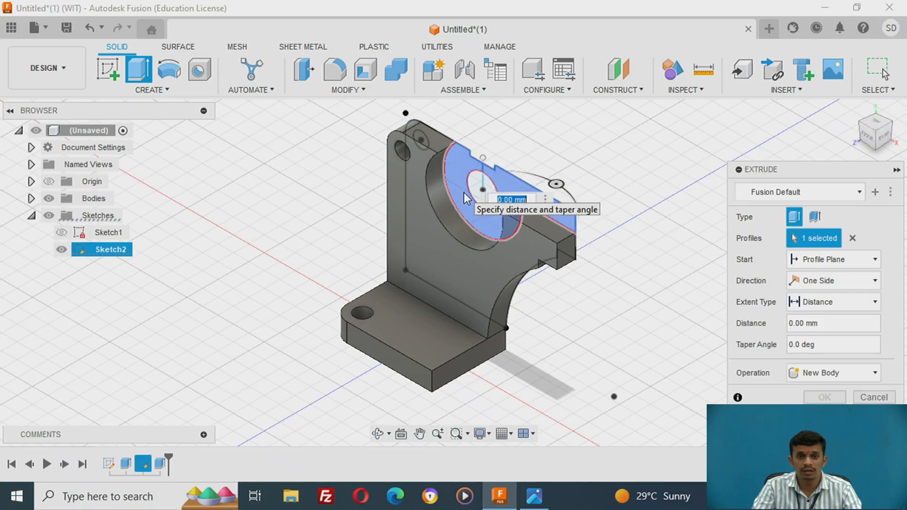
type("-60")
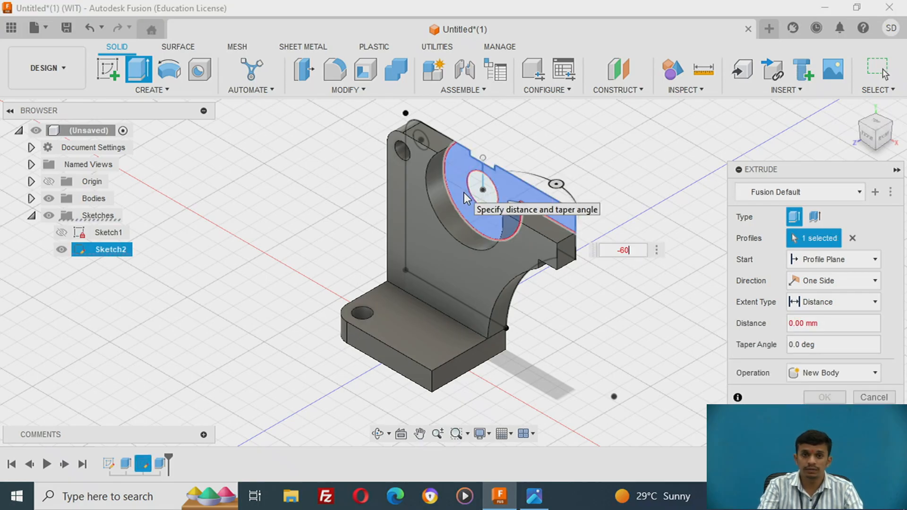
key("Return")
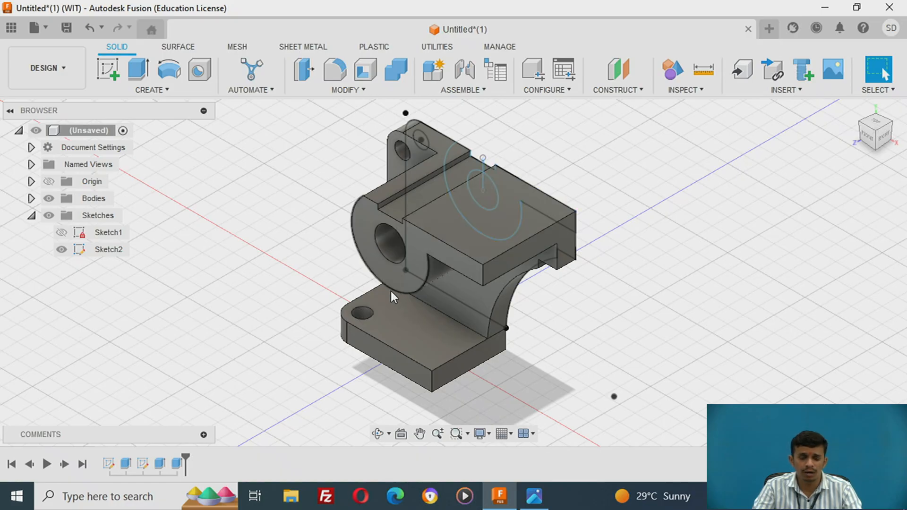
- Hide Sketch2 and view the bracket from its front side
middle_click_drag(569, 327, 593, 329)
left_click(69, 252)
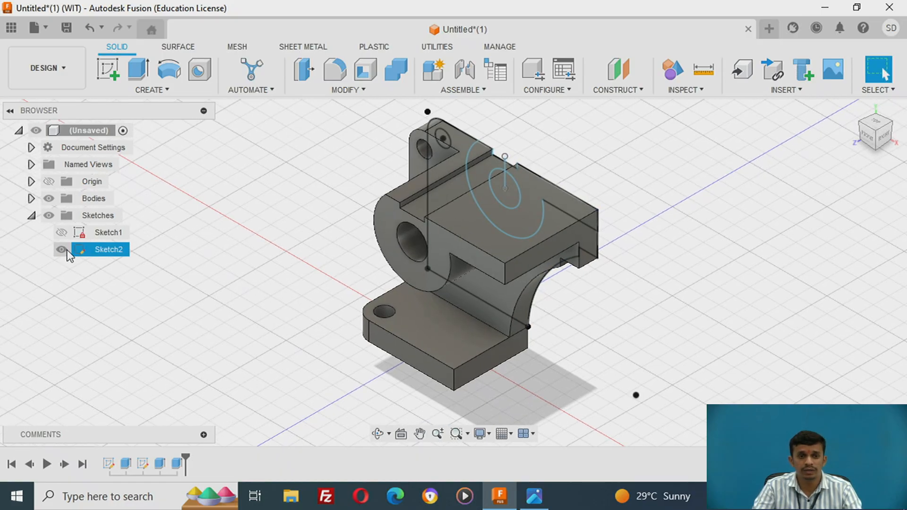
left_click(62, 249)
mouse_move(217, 304)
middle_mouse_down()
mouse_move(265, 299)
mouse_move(319, 313)
mouse_move(281, 314)
mouse_move(331, 292)
mouse_move(290, 306)
mouse_move(308, 298)
mouse_move(293, 306)
mouse_move(306, 287)
mouse_move(377, 277)
mouse_move(405, 259)
mouse_move(387, 255)
mouse_move(381, 269)
middle_mouse_up()
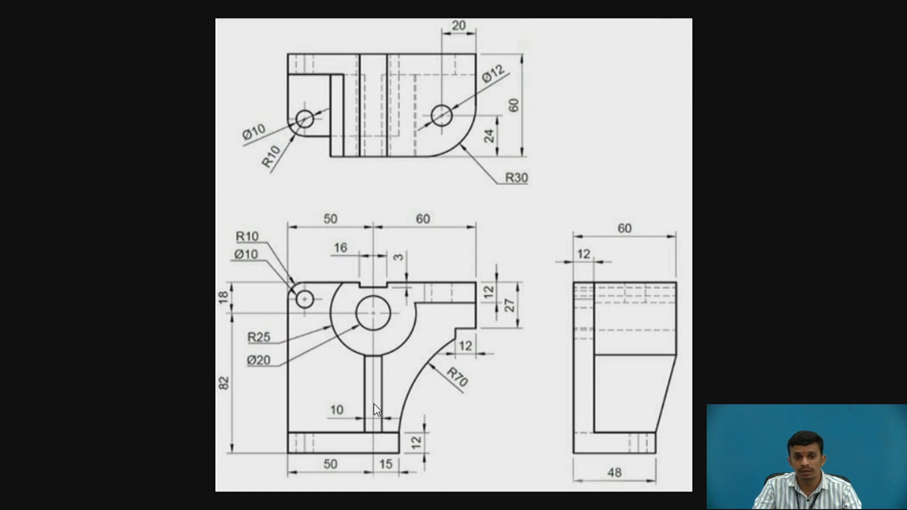
- Create a construction plane offset 17.5 mm from the YZ origin plane
key("alt+Tab")
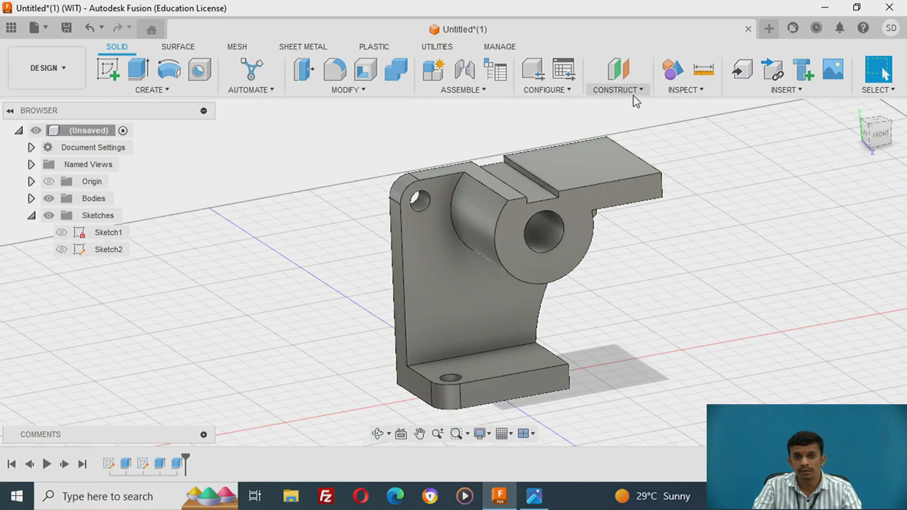
left_click(632, 79)
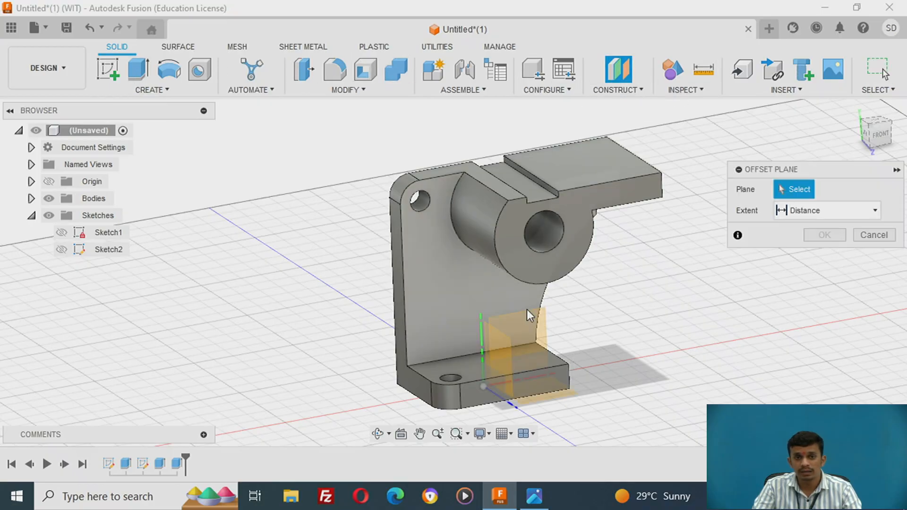
left_click(497, 361)
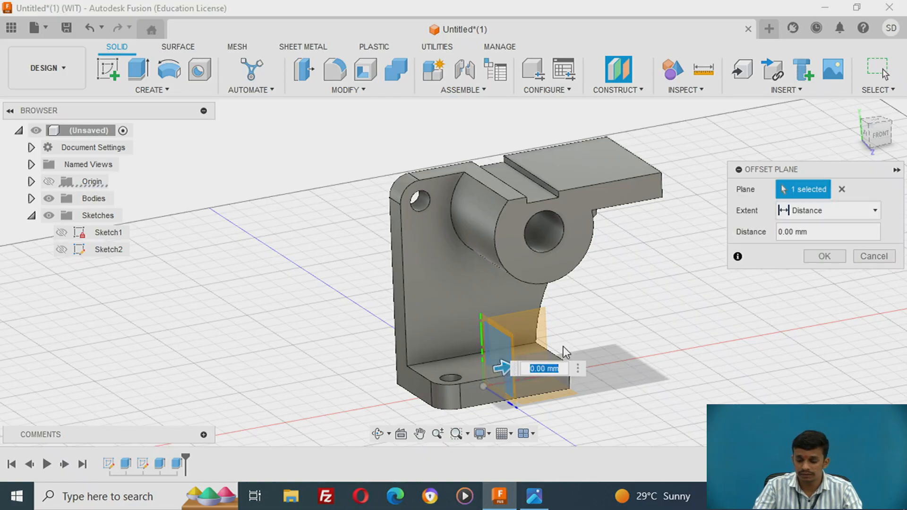
type("17.5")
key("Return")
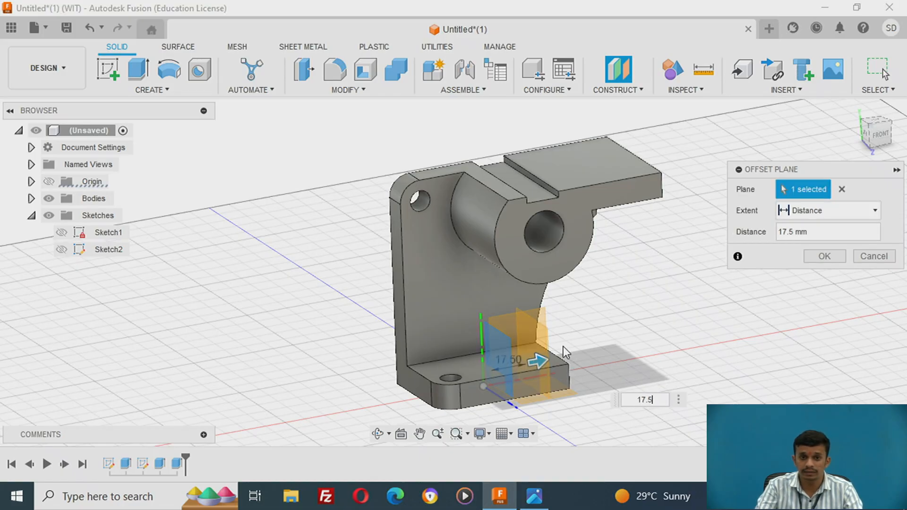
key("Return")
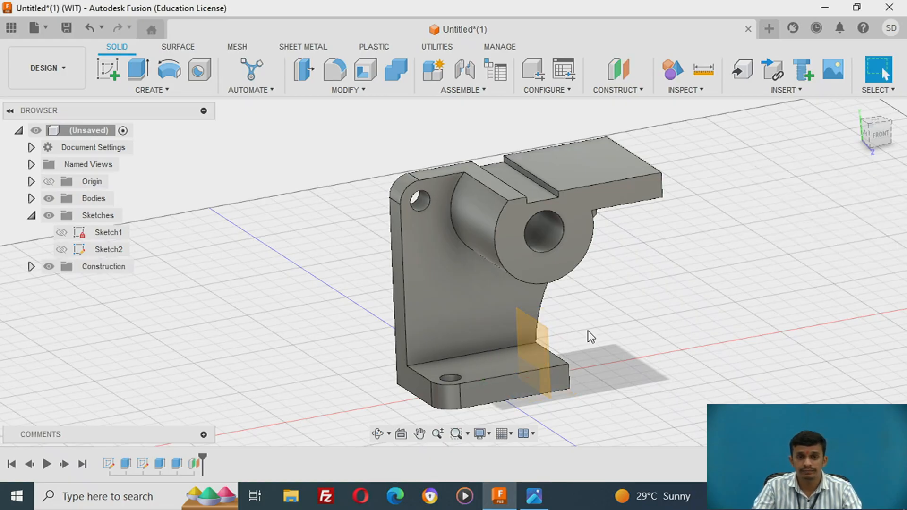
- Create a sketch on the new offset plane
left_click(99, 65)
left_click(547, 330)
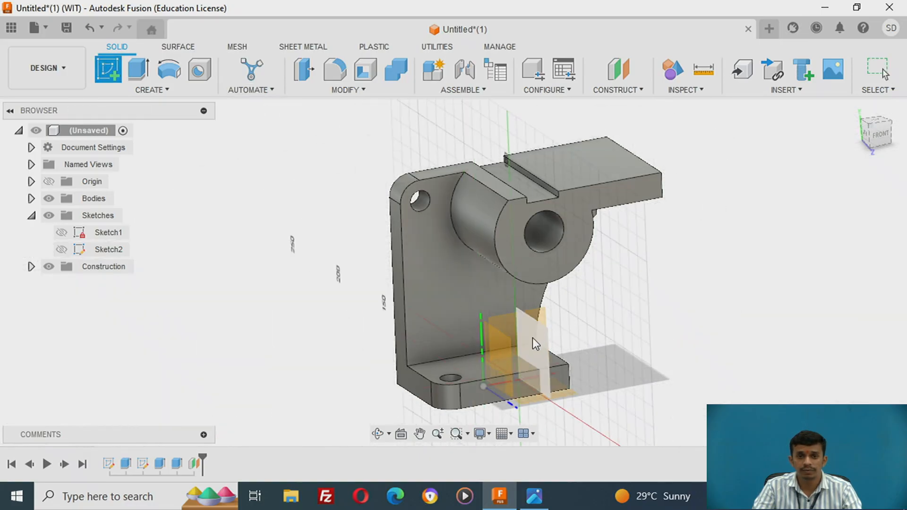
left_click(532, 339)
middle_click_drag(570, 219, 553, 286)
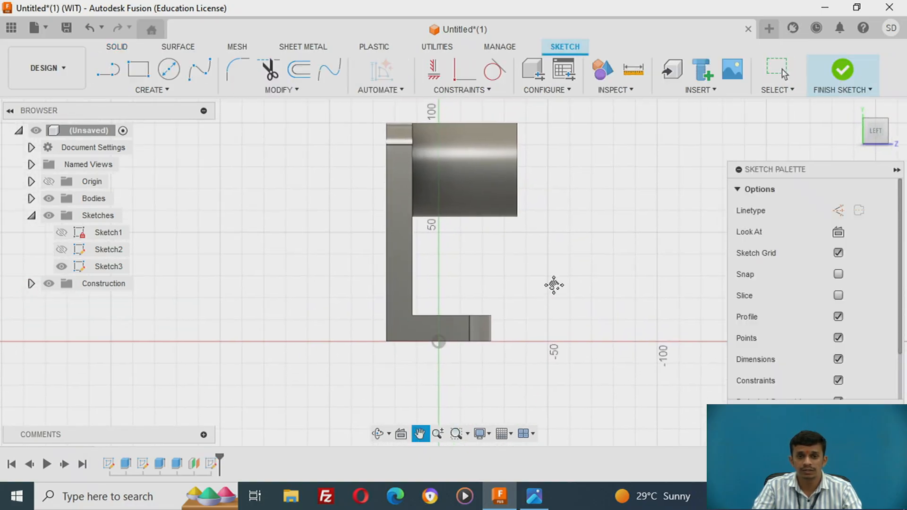
key("l")
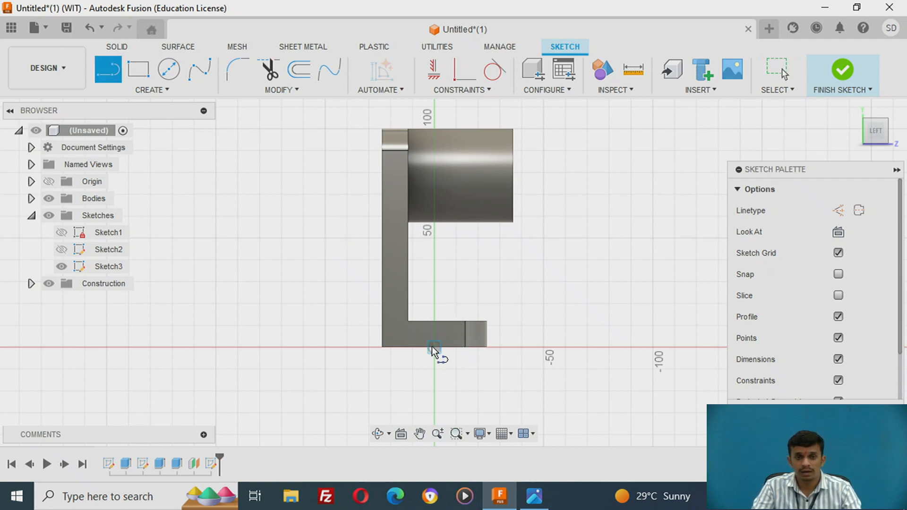
scroll(431, 348, "up", 3)
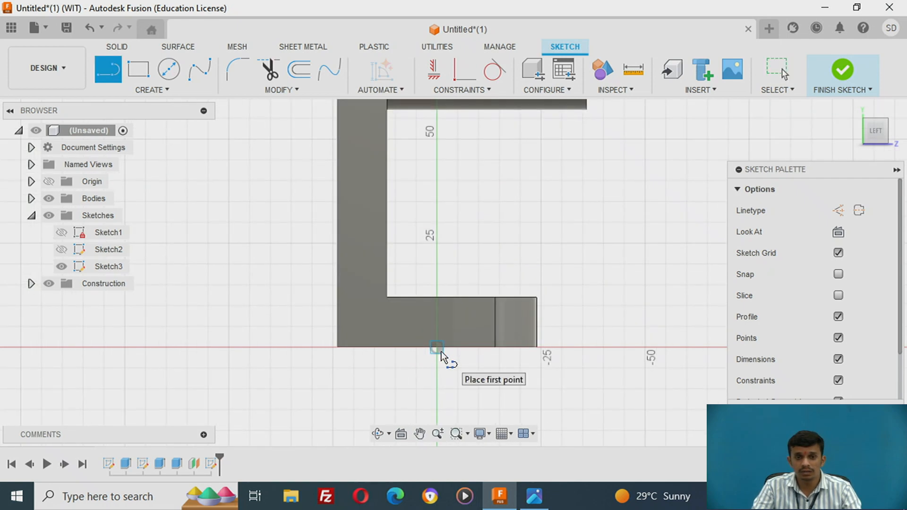
left_click(432, 345)
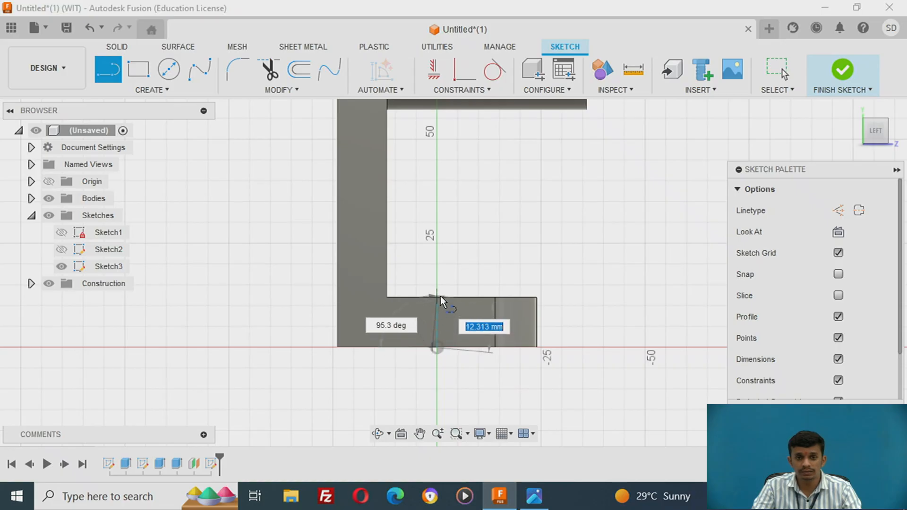
key("Escape")
- Draw a 12 mm vertical line upward from the sketch origin to the upper face of the base
key("l")
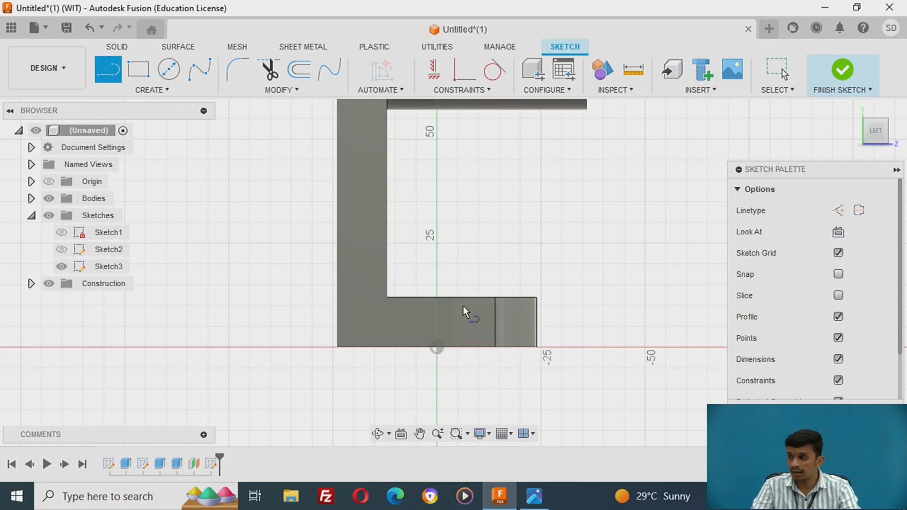
left_click(437, 351)
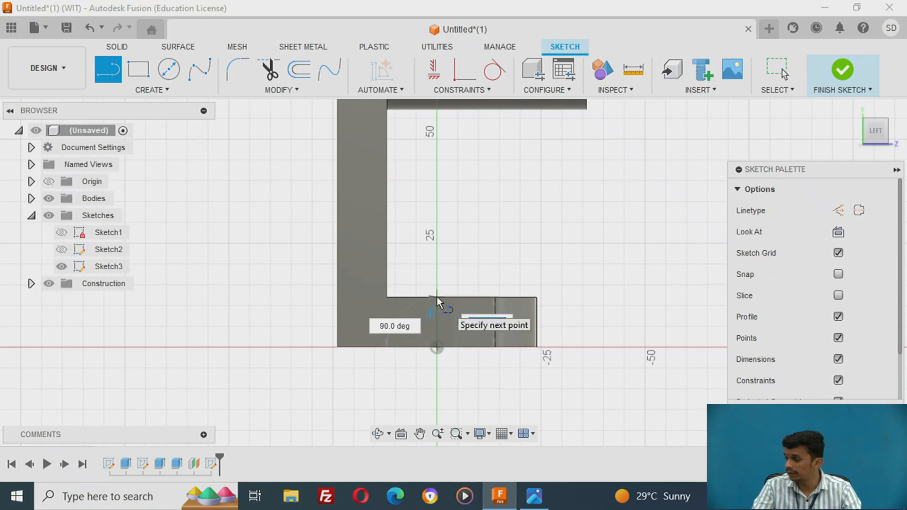
type("12")
key("Return")
key("Escape")
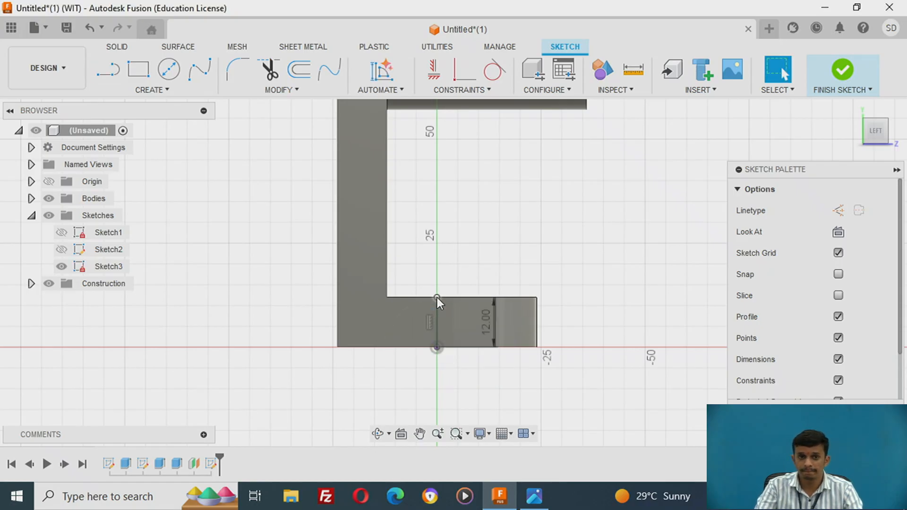
- Draw a horizontal line of 48/2 mm from the vertical line's upper end to the base's front edge, and place its dimension below the base
key("l")
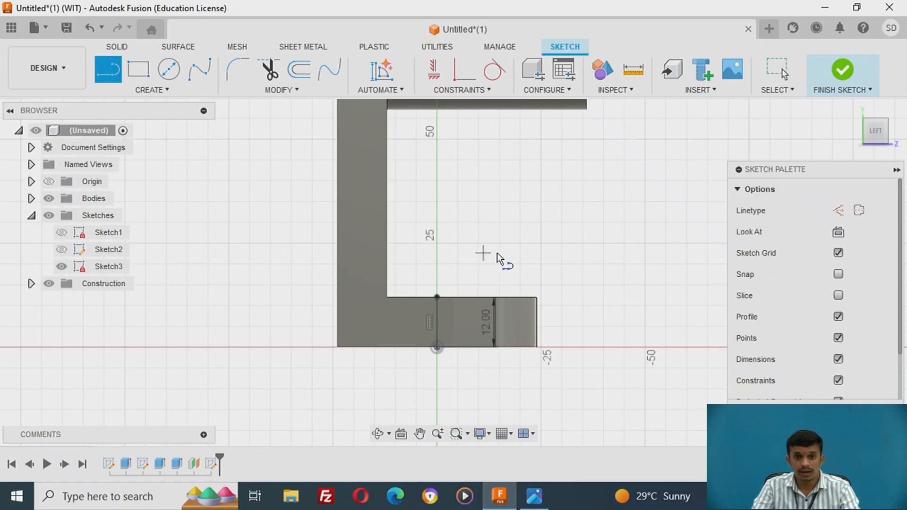
left_click(437, 298)
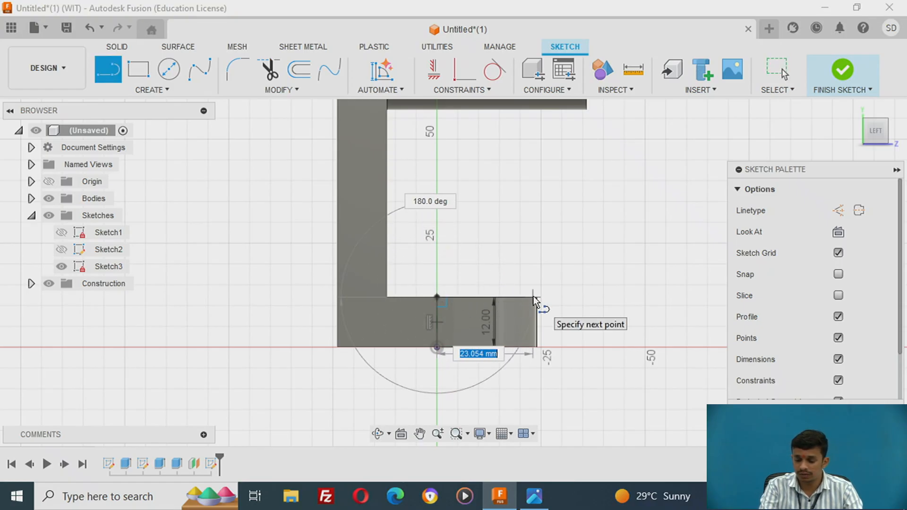
key("alt+Tab")
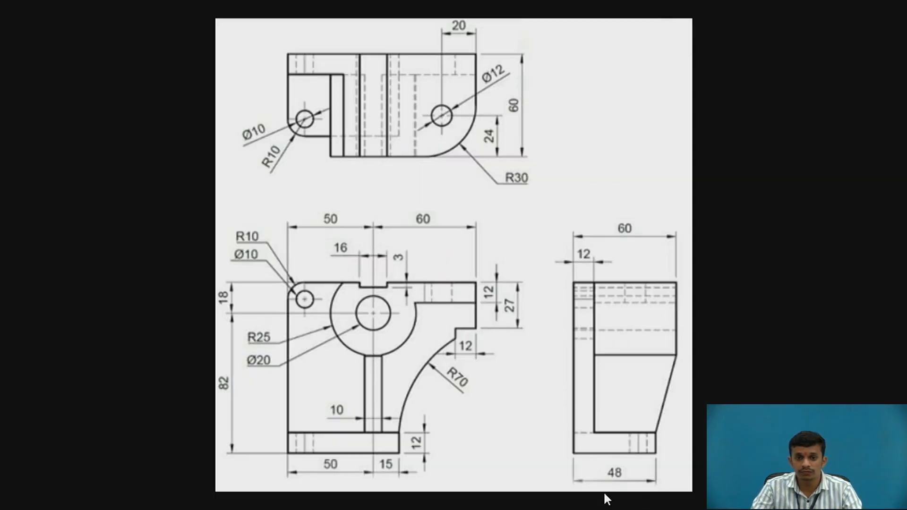
key("alt+Tab")
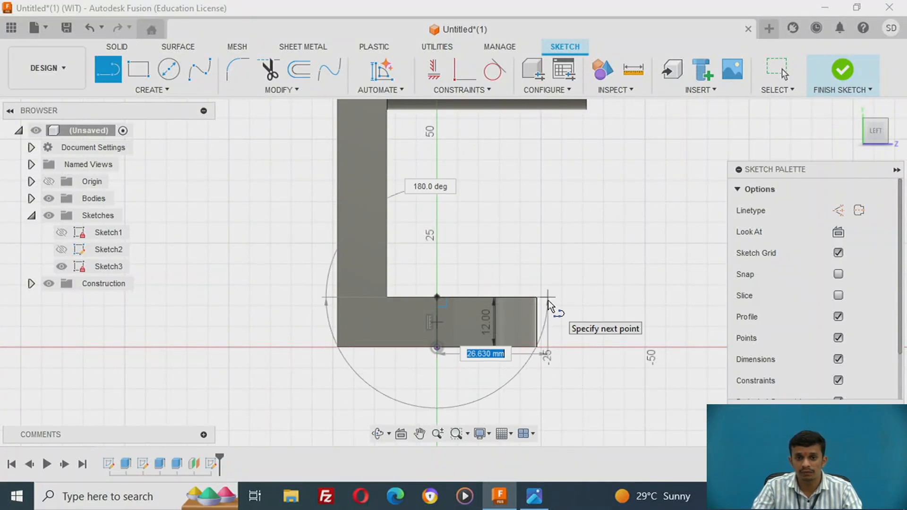
type("48")
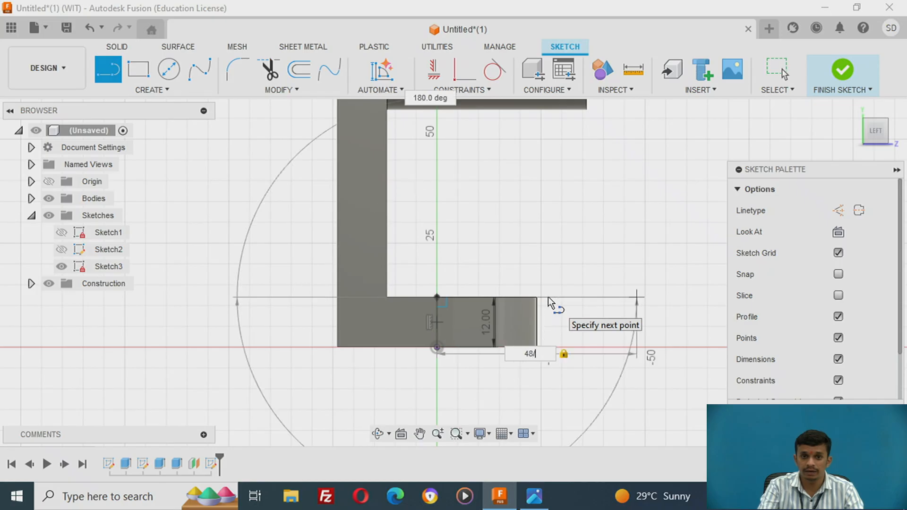
type("/2")
key("Return")
key("Escape")
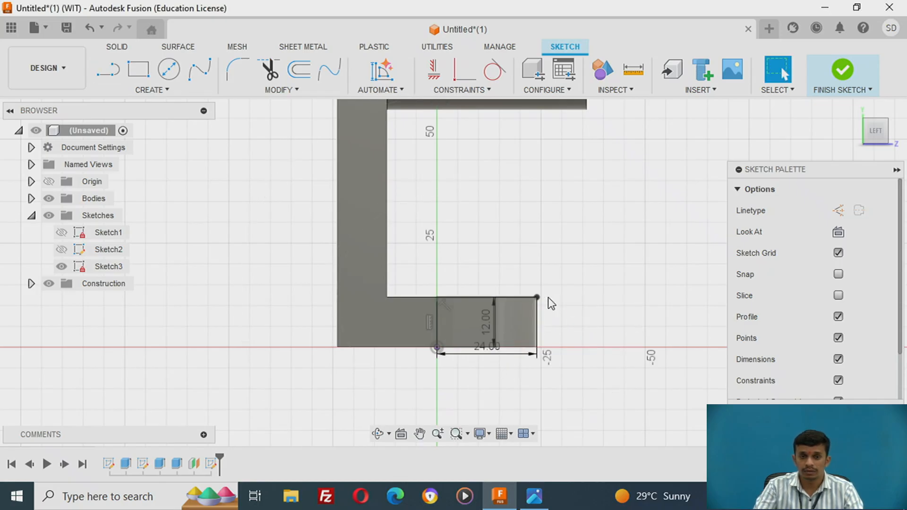
left_click_drag(491, 353, 492, 384)
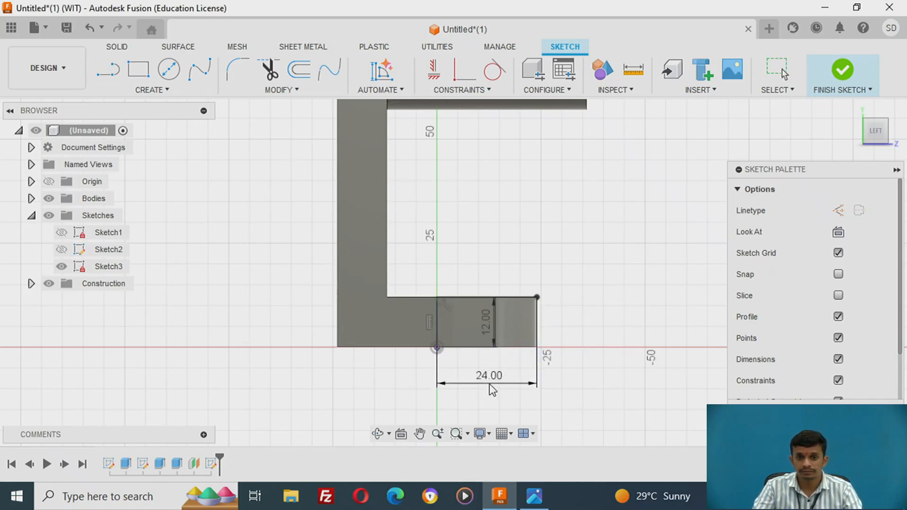
- Draw a 45 mm vertical line from the horizontal line's outer end up to the underside of the boss
middle_click_drag(554, 297, 546, 328)
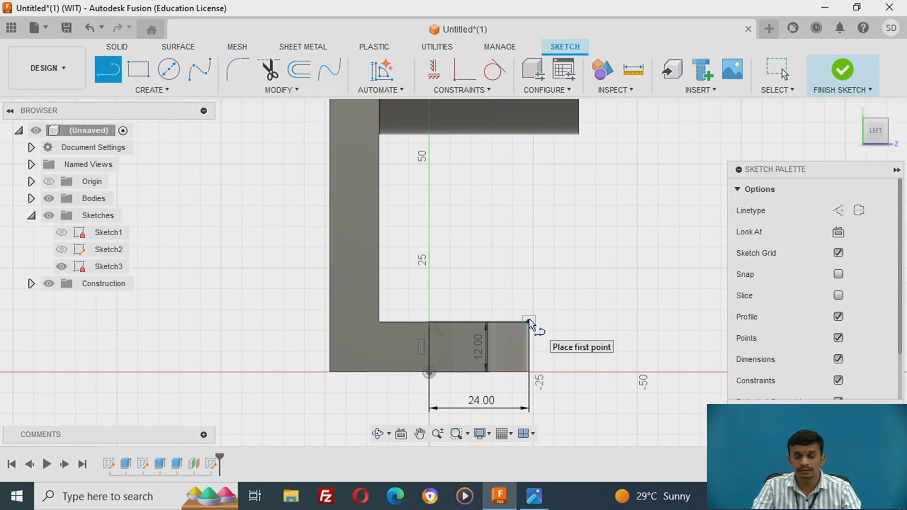
left_click(529, 321)
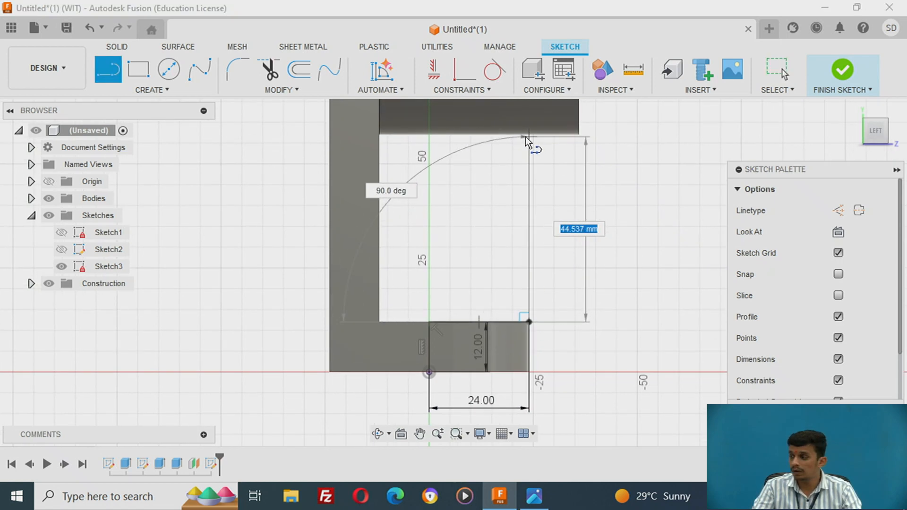
type("45")
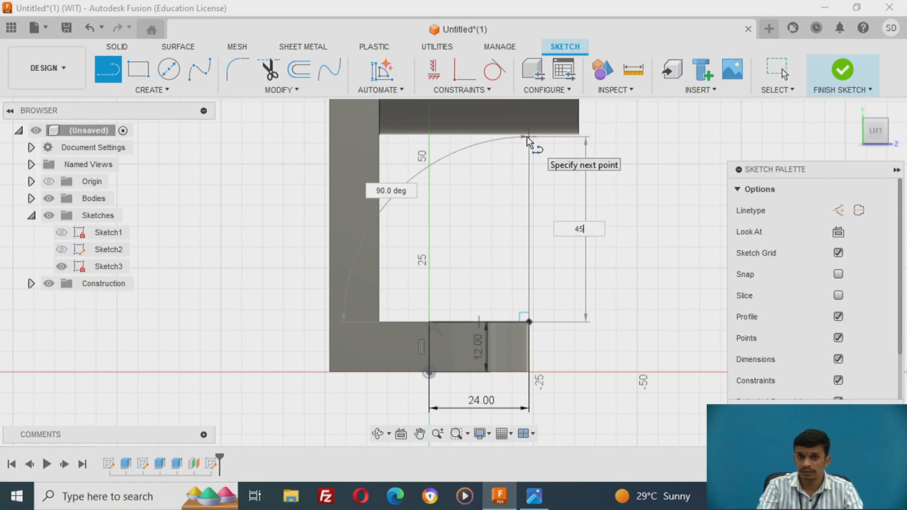
key("Tab")
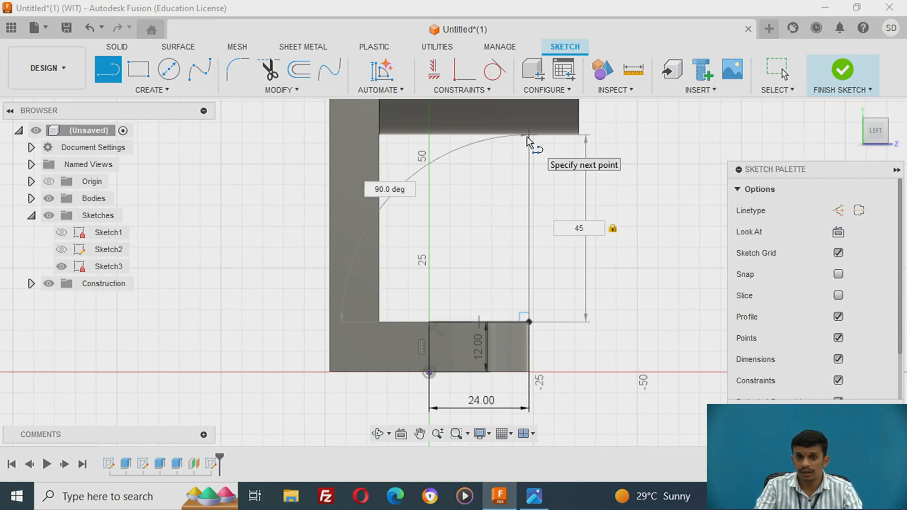
left_click(527, 137)
key("Escape")
- Draw a 12 mm horizontal line from the 45 mm line's upper end to the outer edge of the boss
key("l")
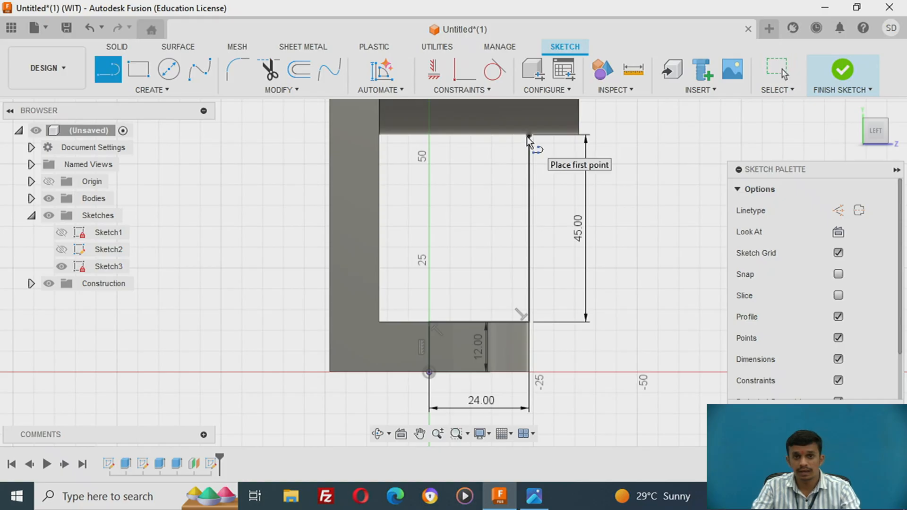
left_click(529, 136)
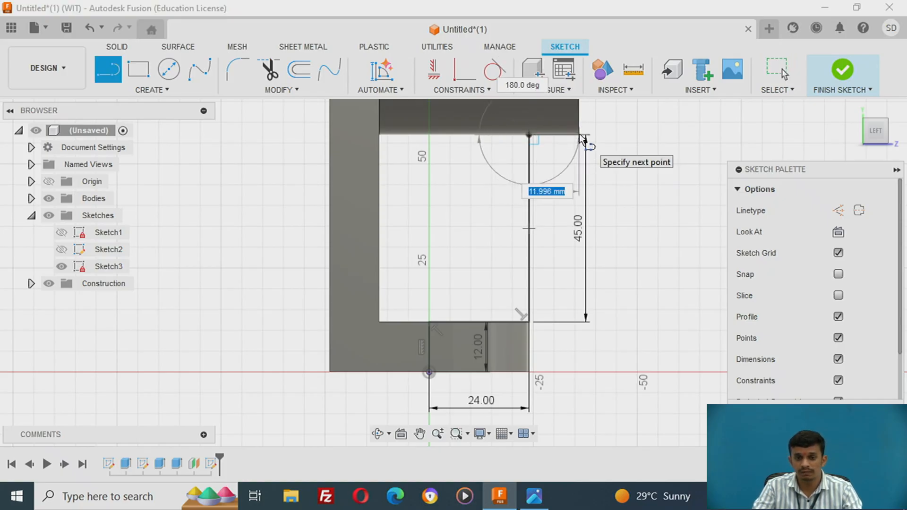
key("Return")
key("Escape")
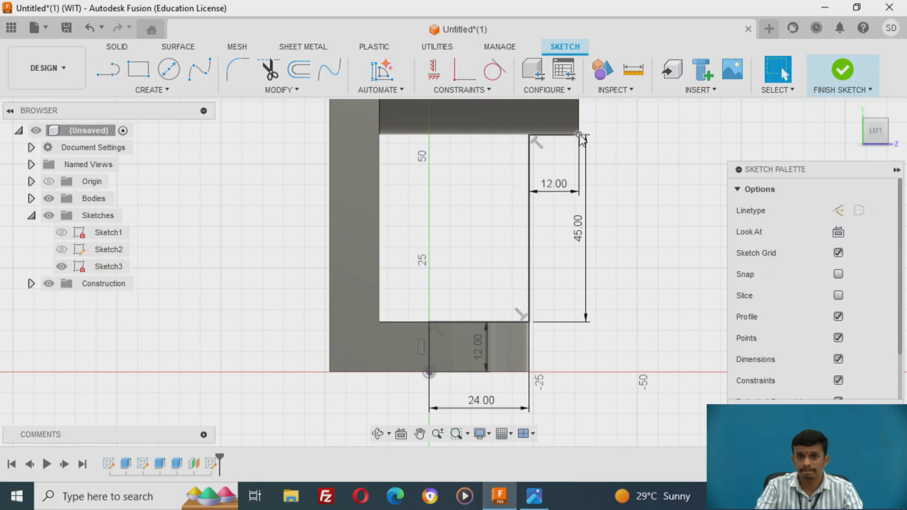
- Draw the rib's slanted edge from the boss's lower outer corner to the upper outer corner of the base
key("l")
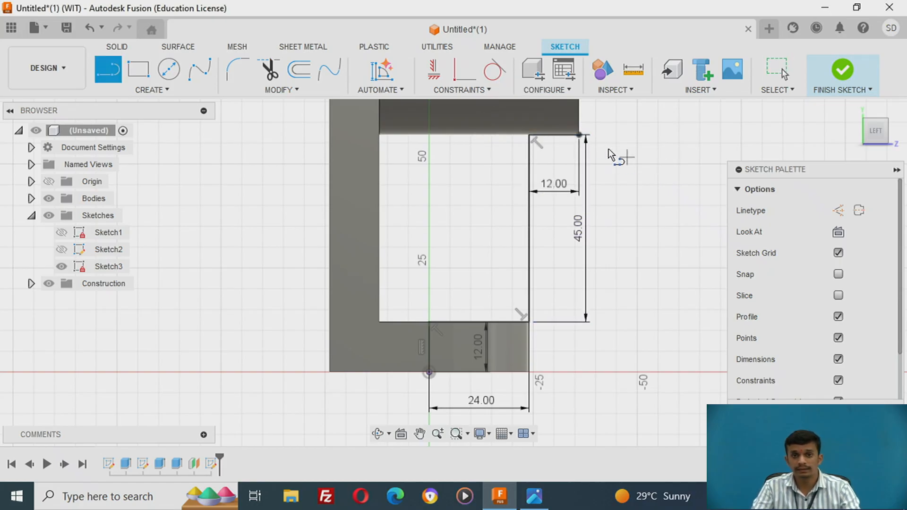
left_click(579, 135)
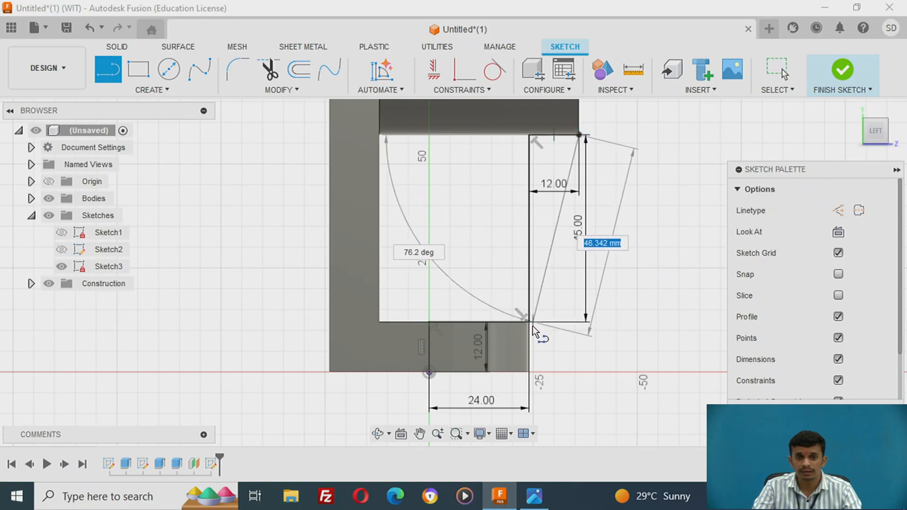
left_click(529, 322)
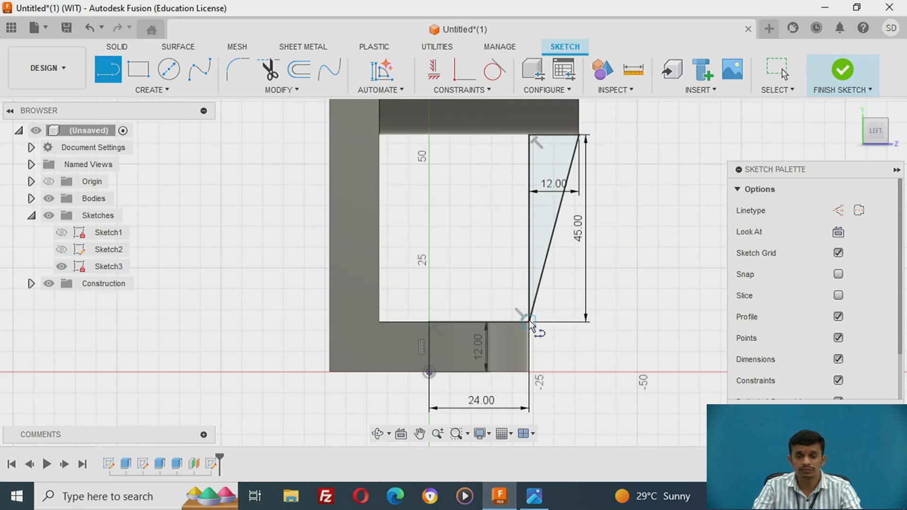
key("Escape")
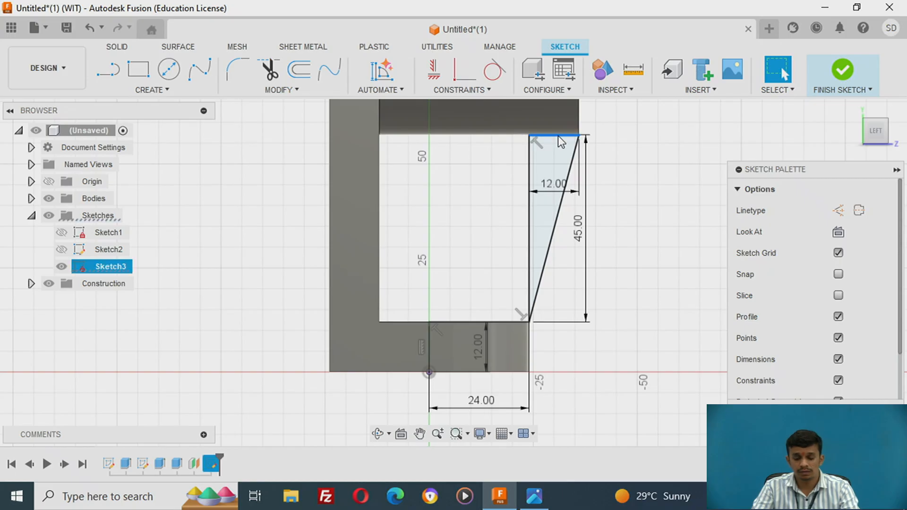
- Delete the helper lines around the slanted edge, including the 45 mm vertical and the 24 mm horizontal line
left_click(528, 181)
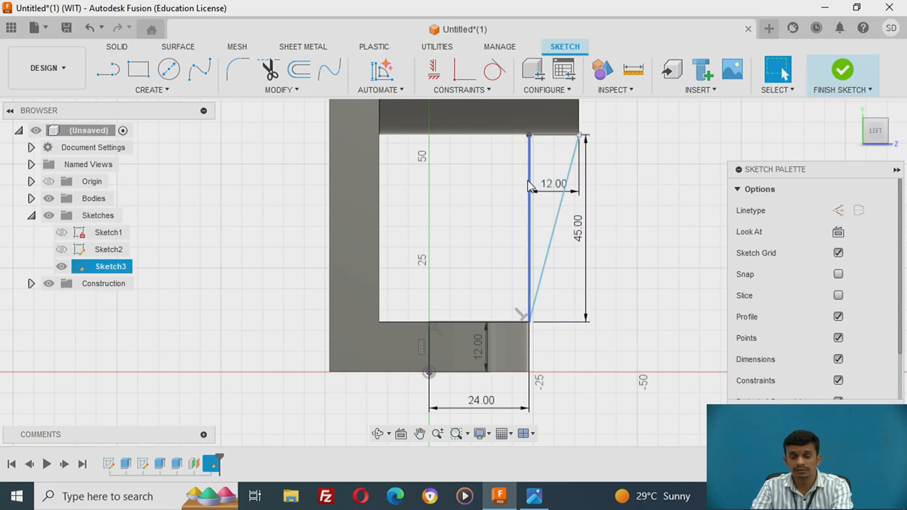
key("Delete")
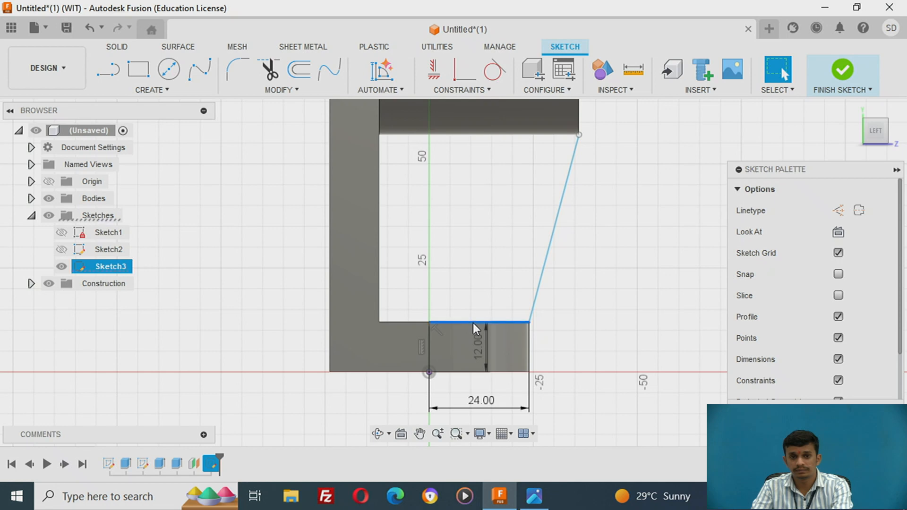
left_click(472, 322)
key("Delete")
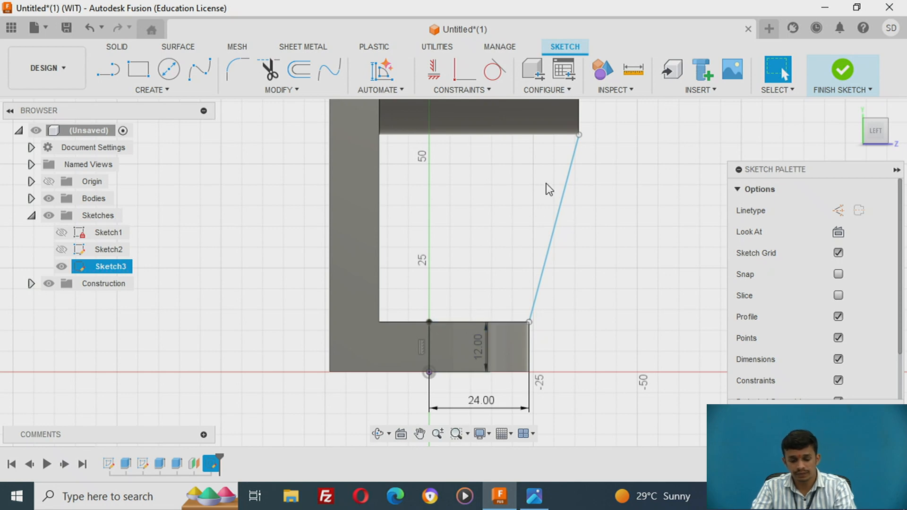
- Draw a 48 mm horizontal line from the slanted edge's upper end along the boss's underside to the back plate
key("l")
left_click(578, 134)
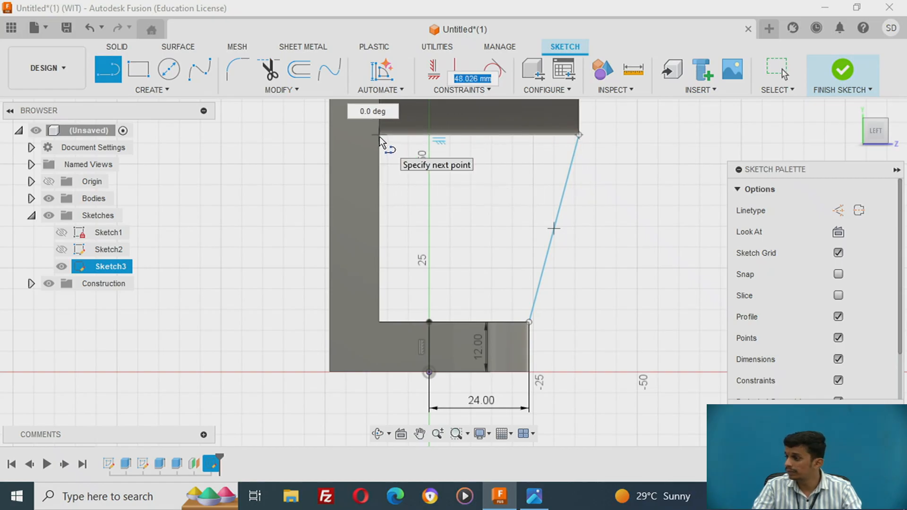
type("48")
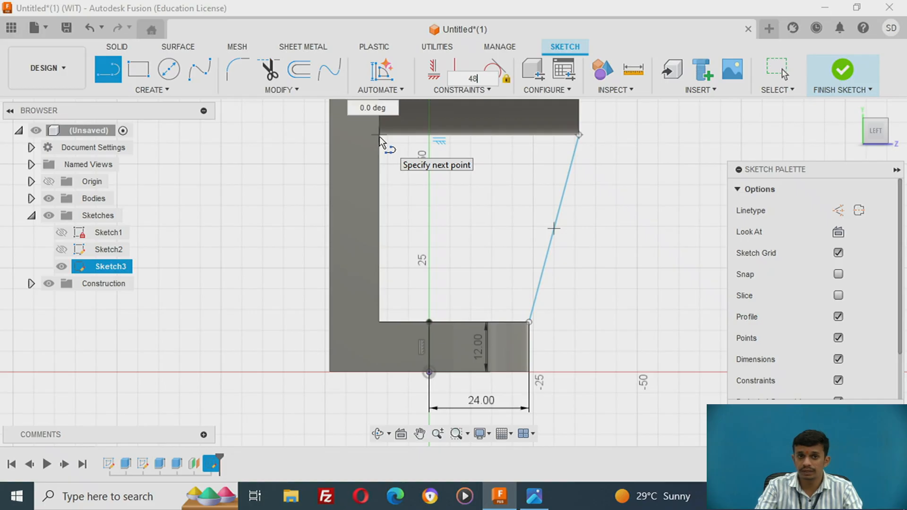
key("Return")
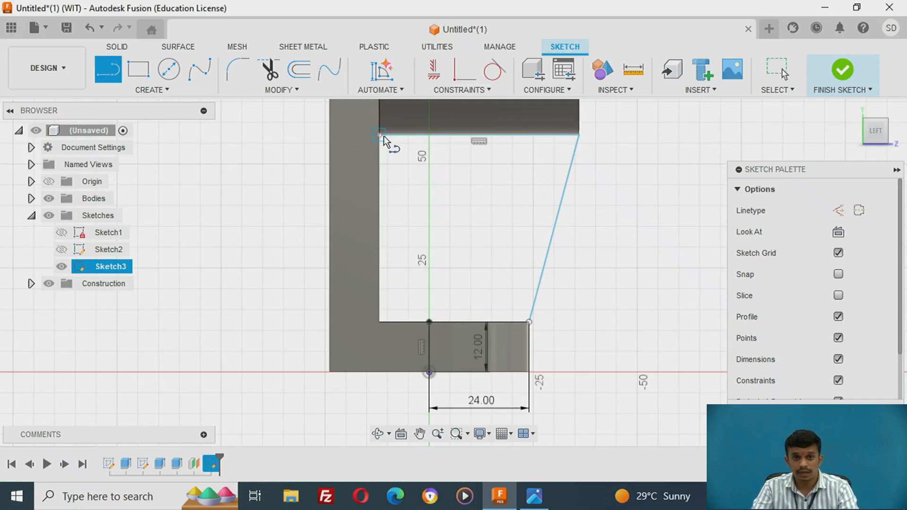
- Draw a 45 mm vertical line from the back end of the upper line down along the back plate to the base
left_click(380, 137)
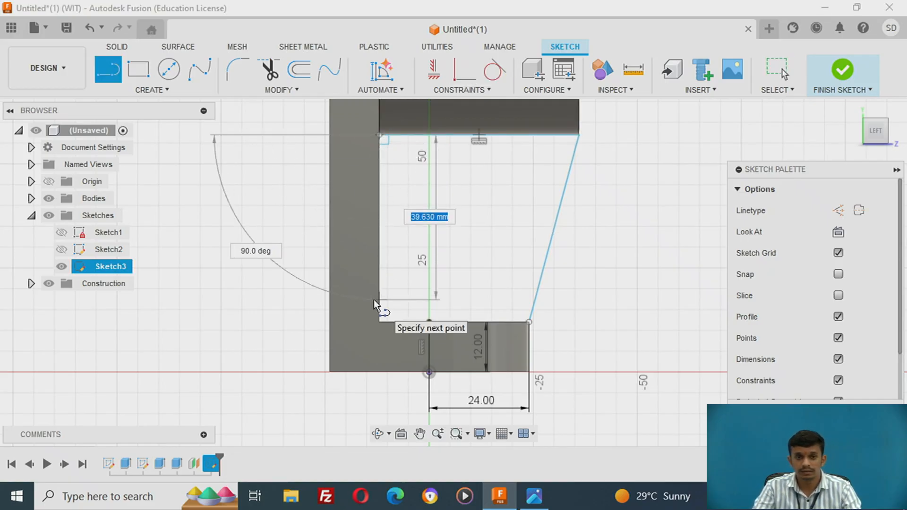
type("45")
key("Tab")
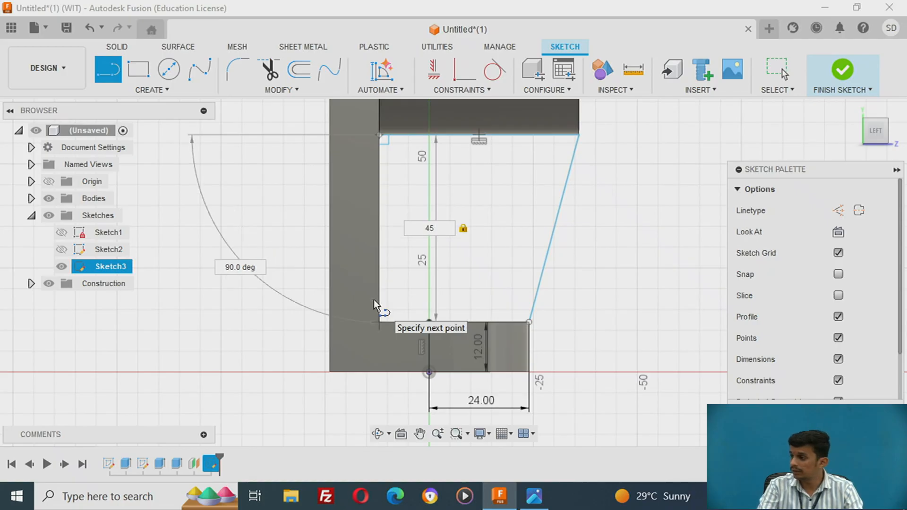
key("Return")
key("Escape")
- Close the rib profile with a line along the base to the slanted edge's lower end, finish the sketch, and return to the home view
key("l")
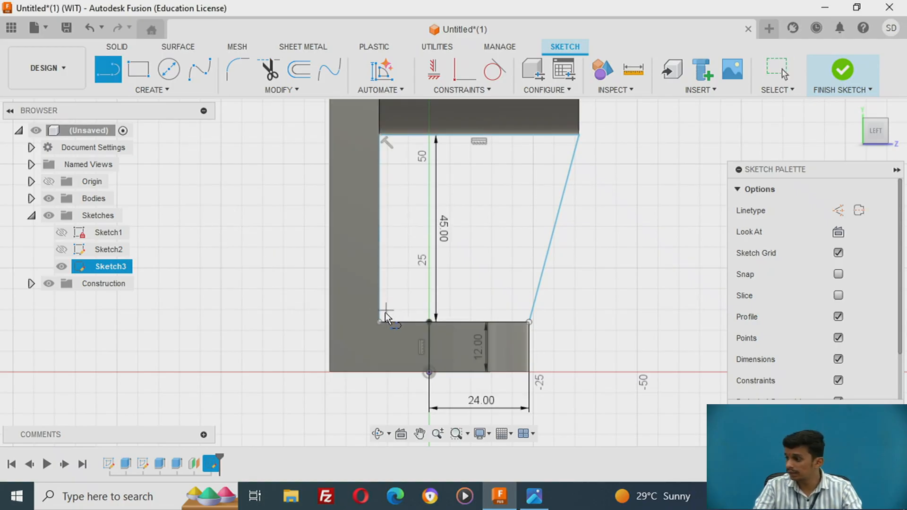
left_click(379, 322)
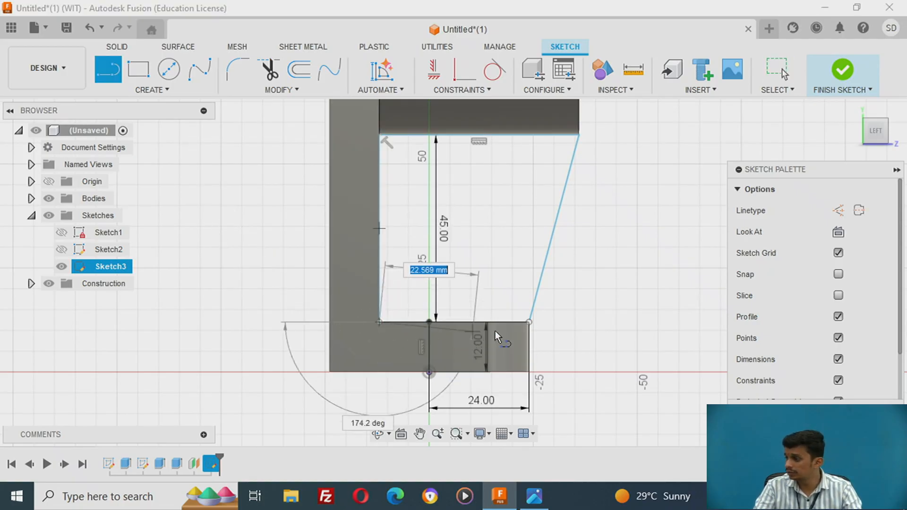
left_click(530, 322)
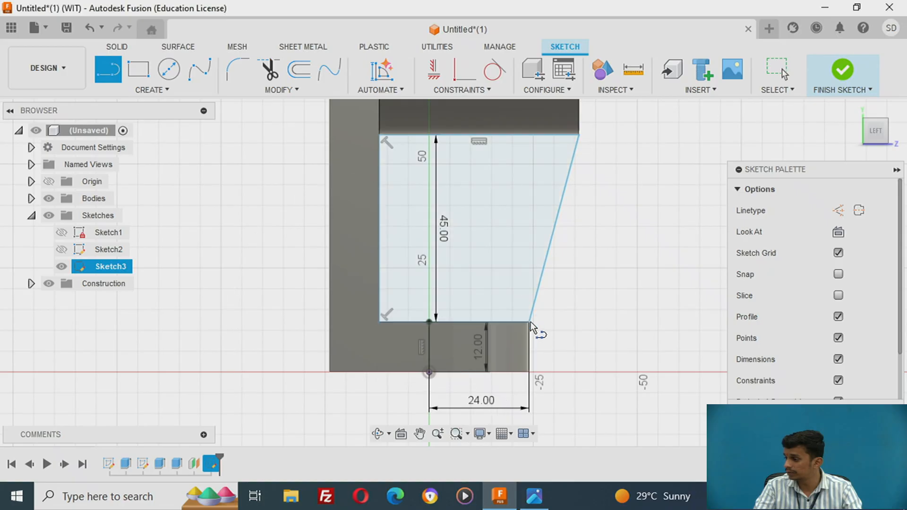
right_click(603, 304)
left_click(655, 305)
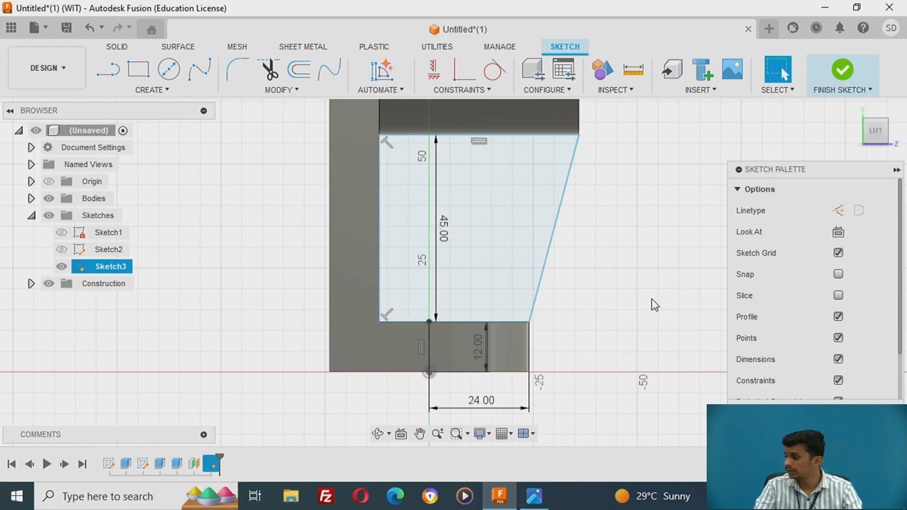
left_click(843, 69)
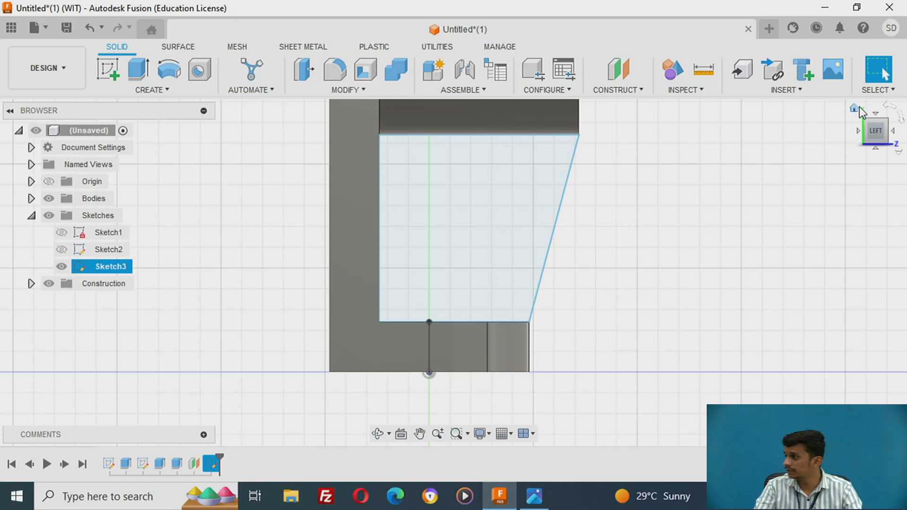
left_click(858, 108)
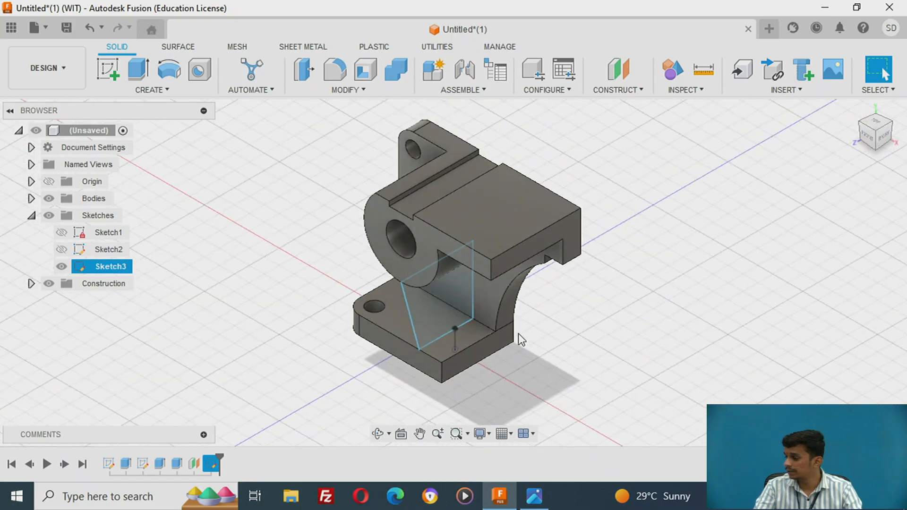
- Extrude the rib profile symmetrically as a new body, 5 mm to each side of the sketch plane
left_click(138, 69)
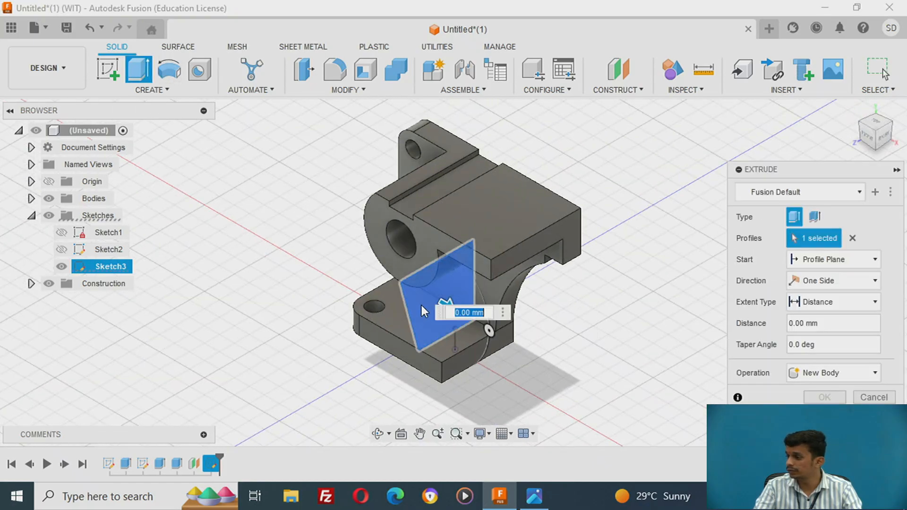
left_click(421, 305)
left_click(413, 308)
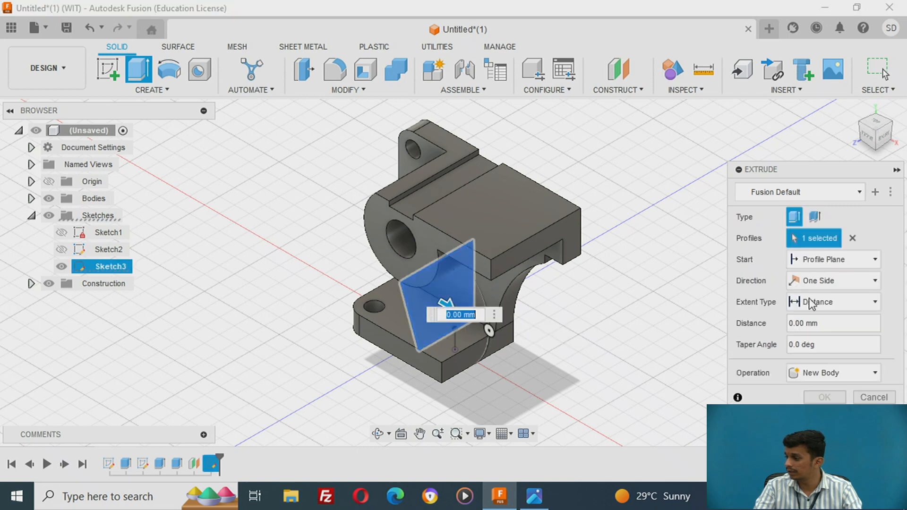
left_click(832, 282)
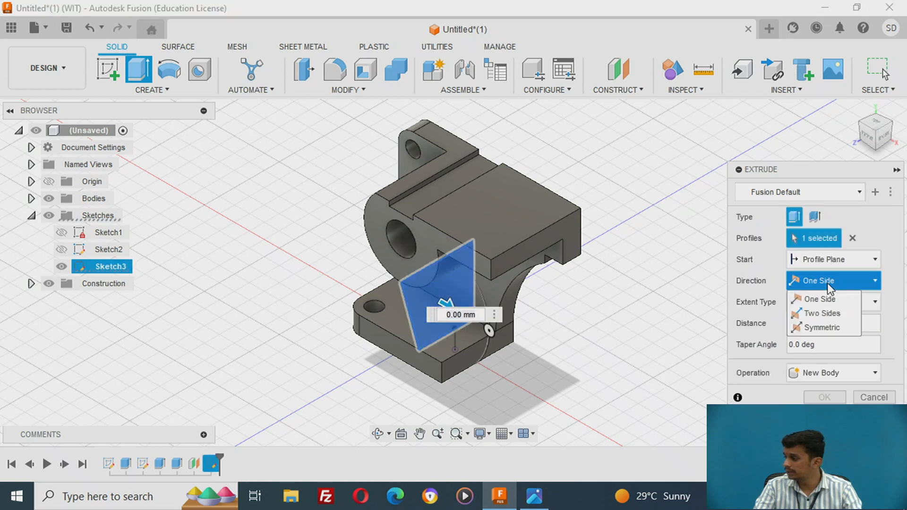
left_click(820, 325)
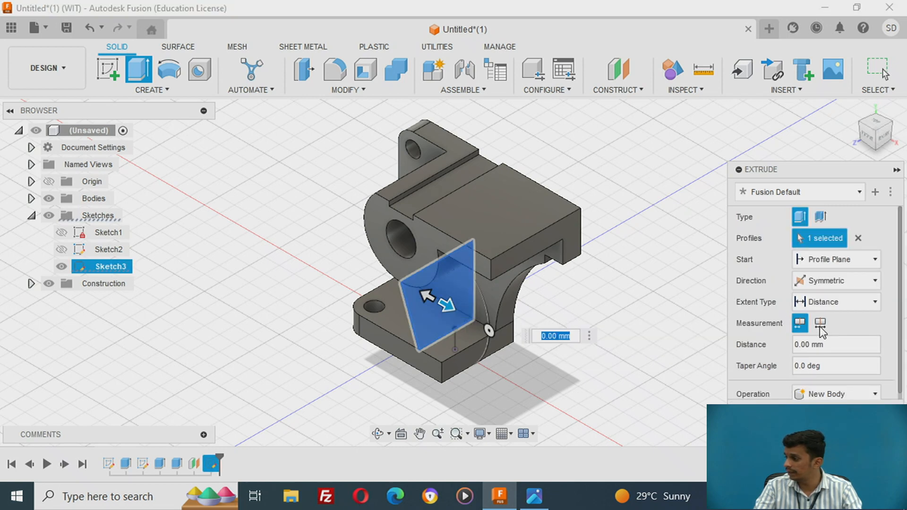
type("5")
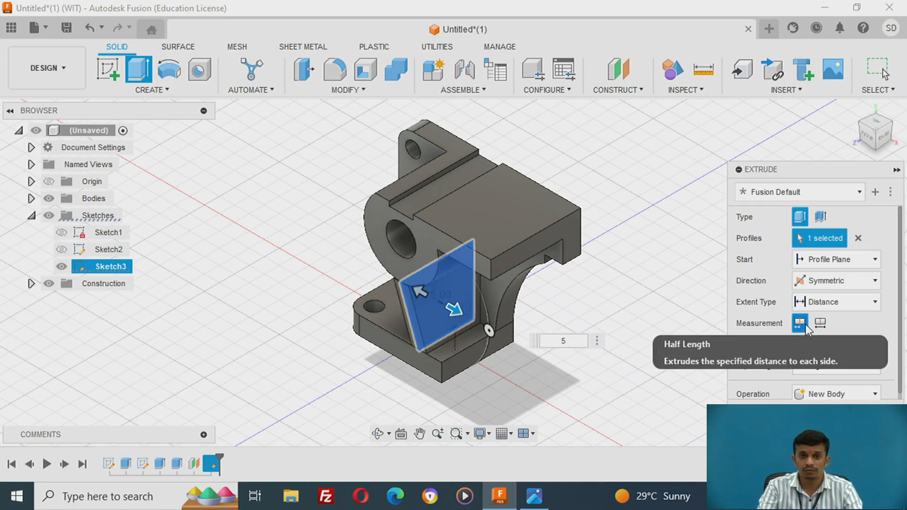
key("Return")
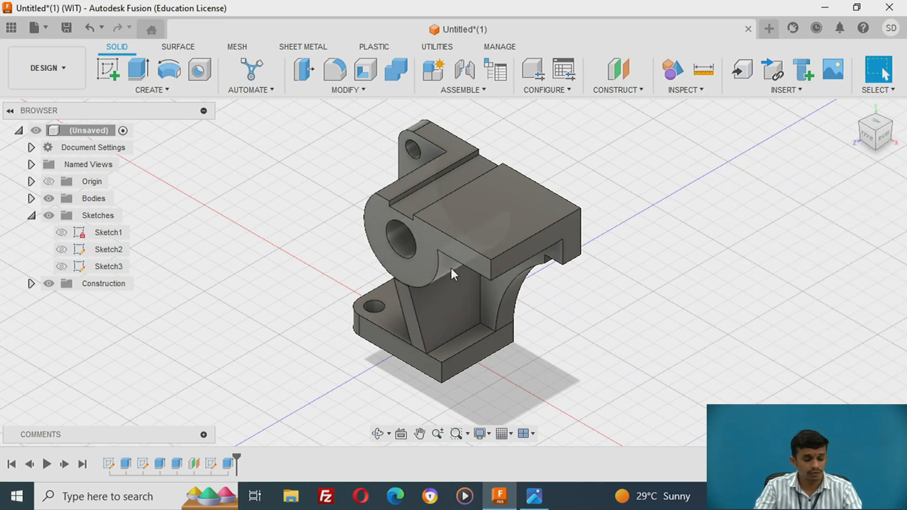
- Close the gap under the boss by offsetting the rib's upper face 1 mm into the boss with Press Pull
middle_click_drag(756, 320, 850, 281, "shift")
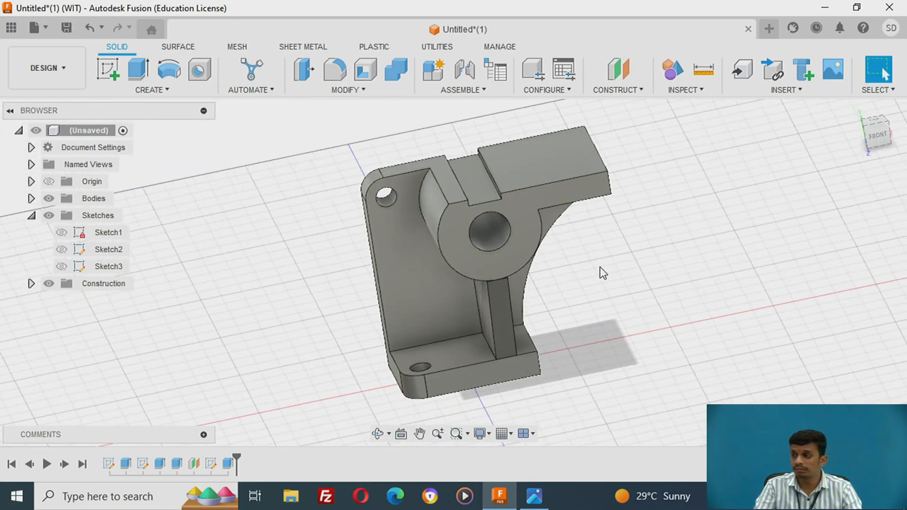
scroll(490, 277, "up", 10)
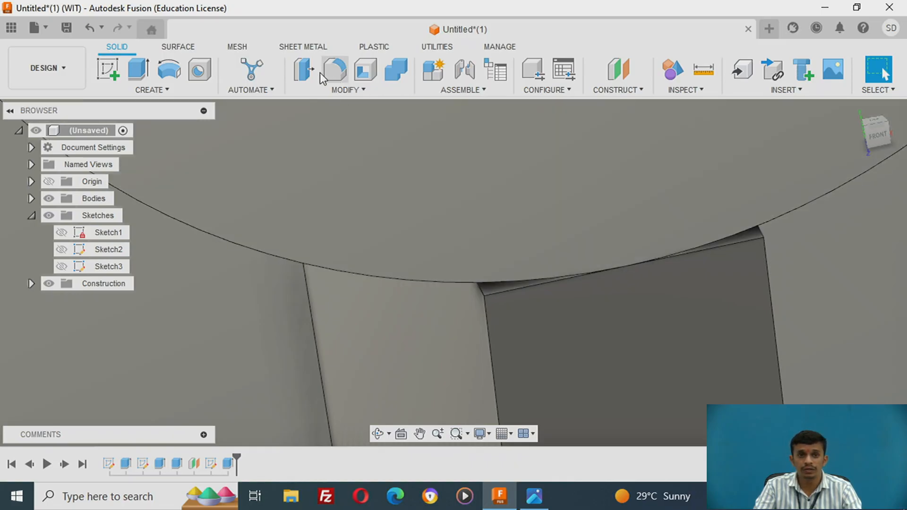
left_click(315, 75)
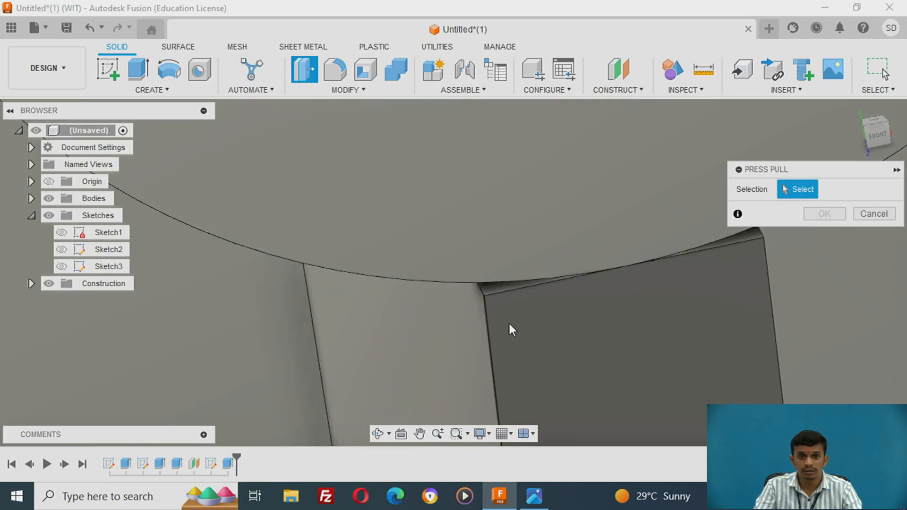
scroll(509, 301, "up", 4)
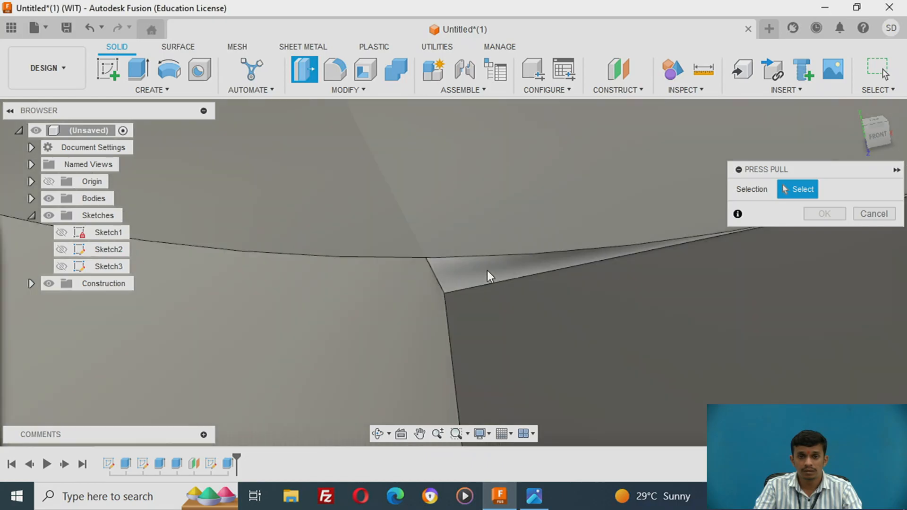
left_click(487, 270)
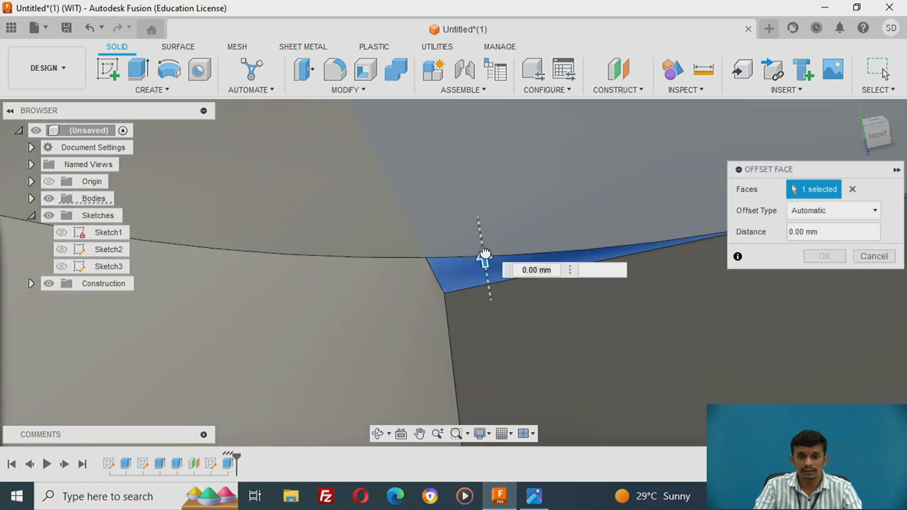
left_click_drag(487, 243, 490, 223)
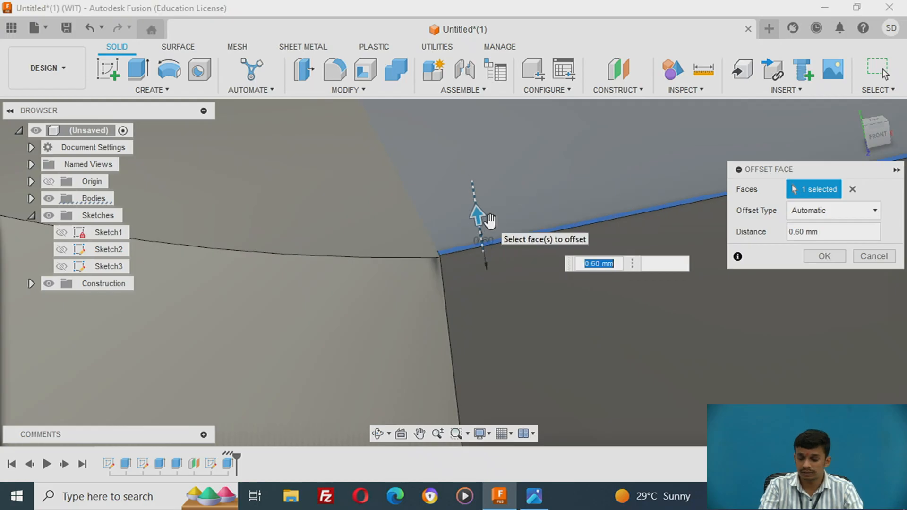
type("1")
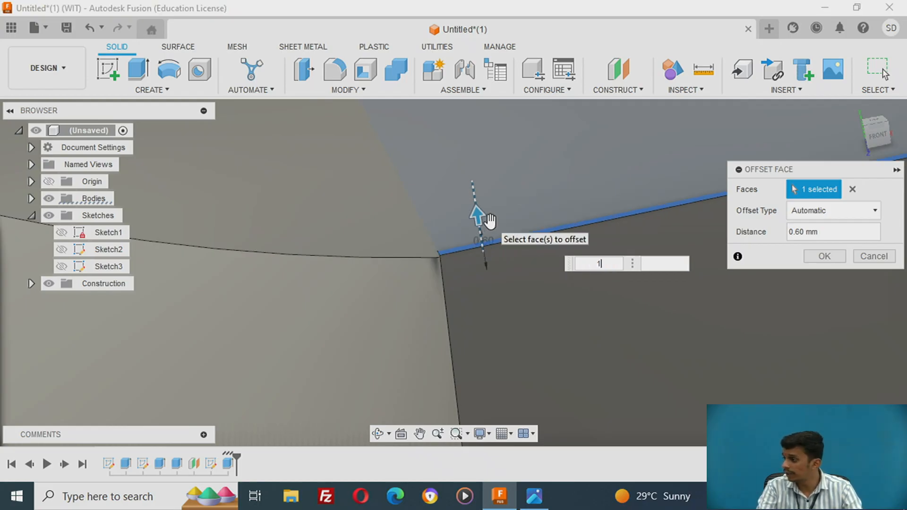
key("Return")
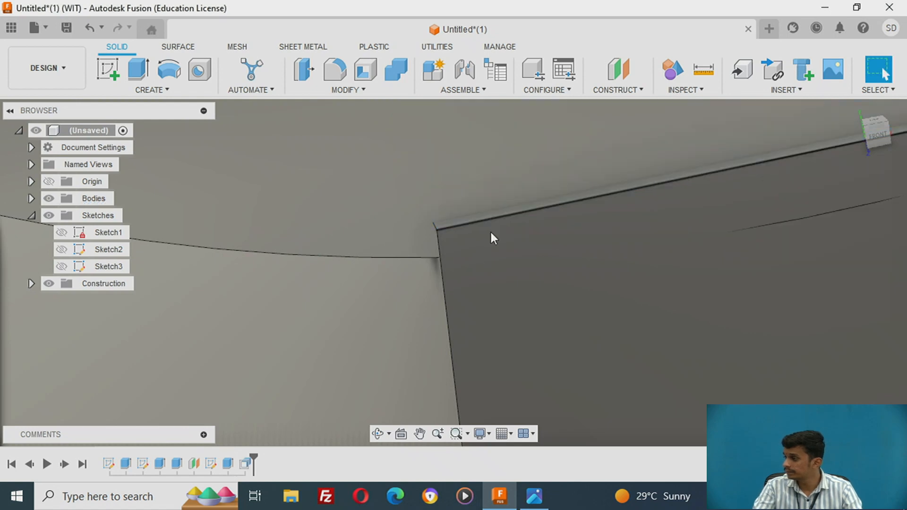
- Split the rib body using the boss's outer cylindrical face as the splitting tool, with the tool extended
scroll(490, 236, "down", 2)
scroll(491, 246, "down", 3)
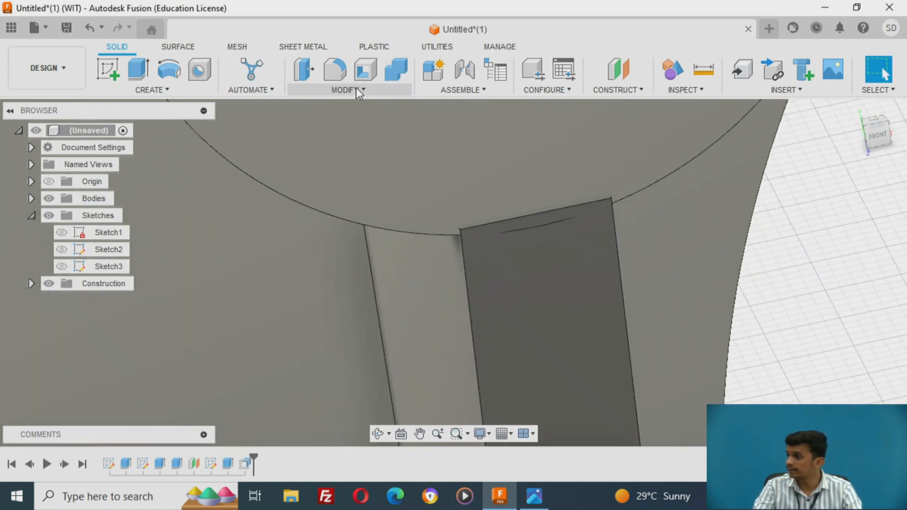
left_click(356, 90)
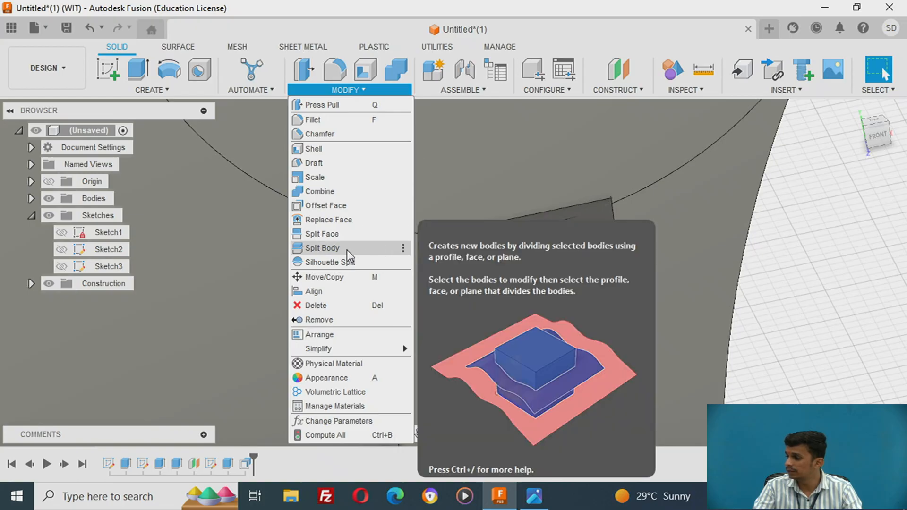
left_click(347, 249)
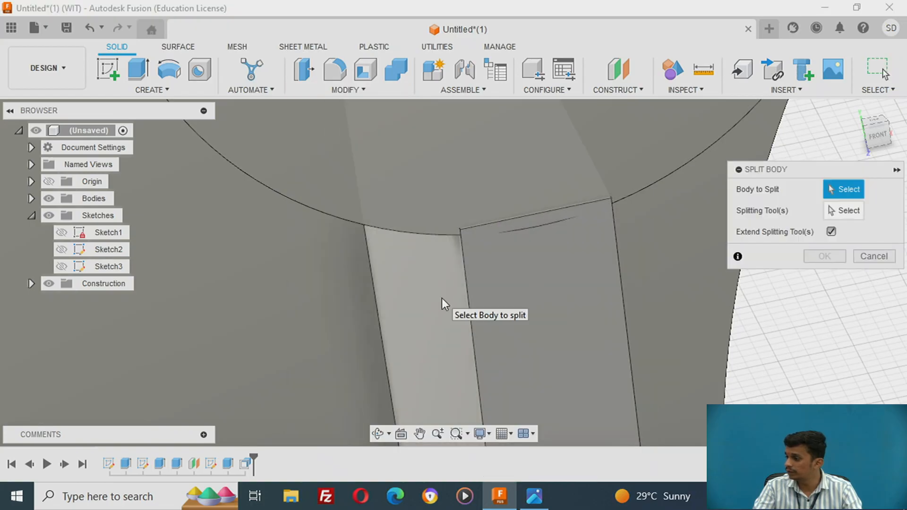
left_click(443, 301)
scroll(445, 303, "down", 5)
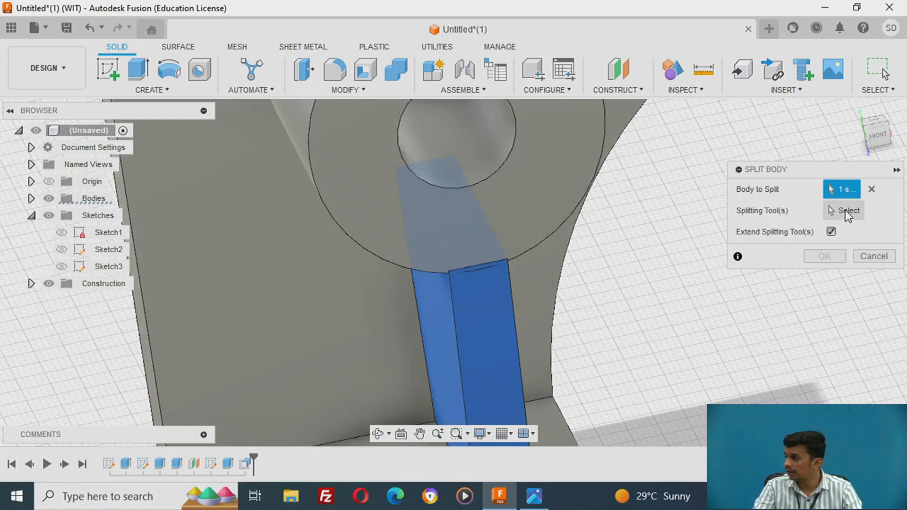
left_click(845, 211)
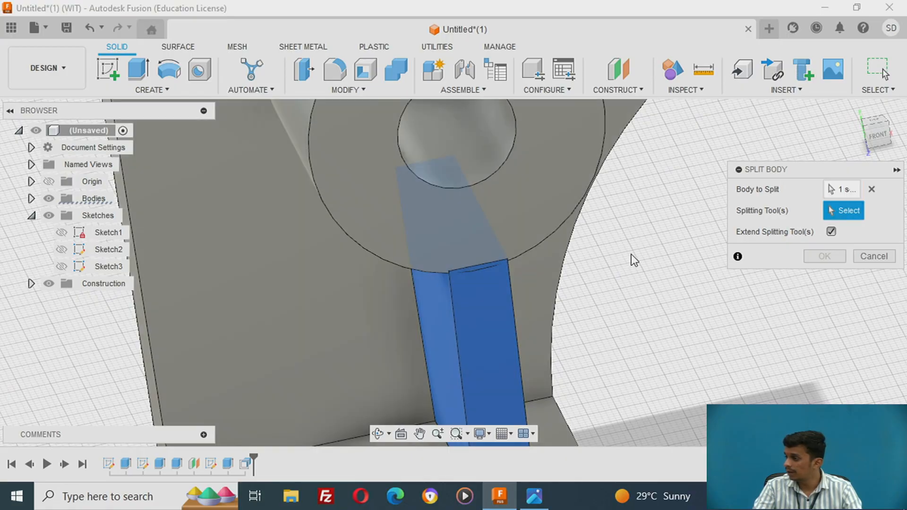
middle_click_drag(630, 259, 415, 251, "shift")
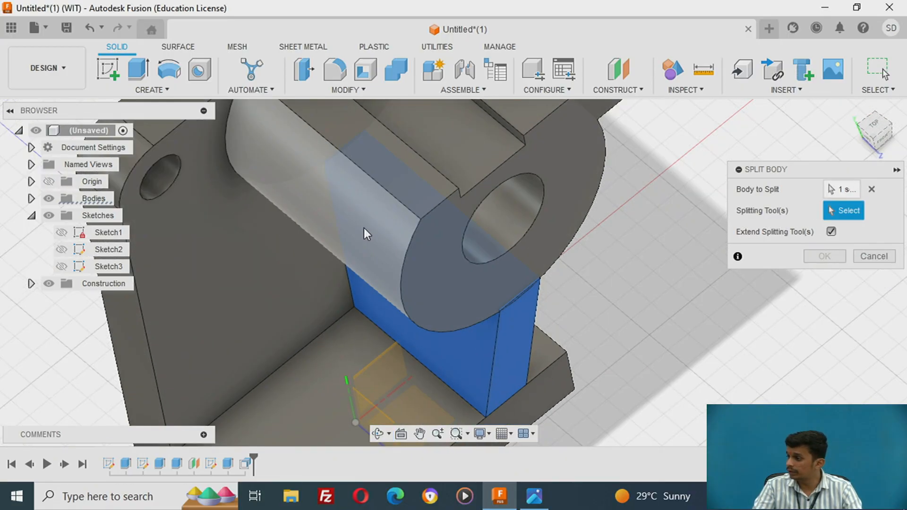
left_click(364, 228)
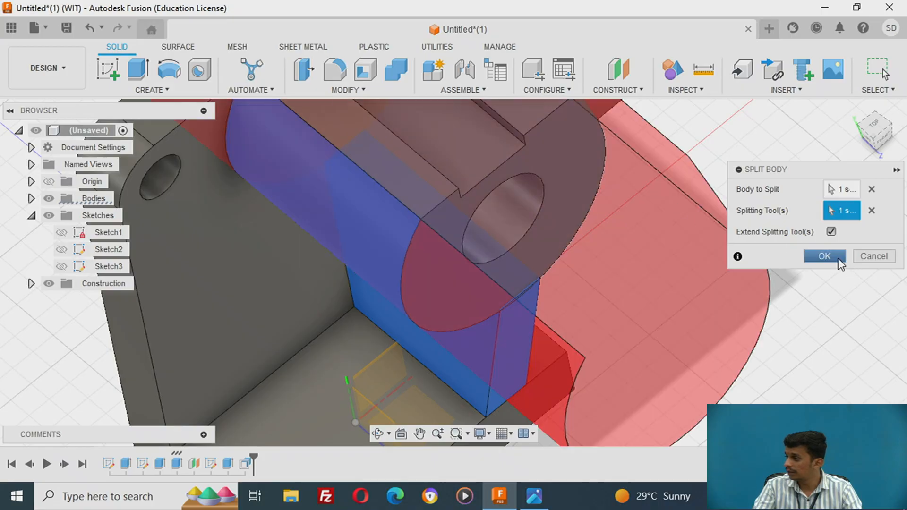
left_click(832, 257)
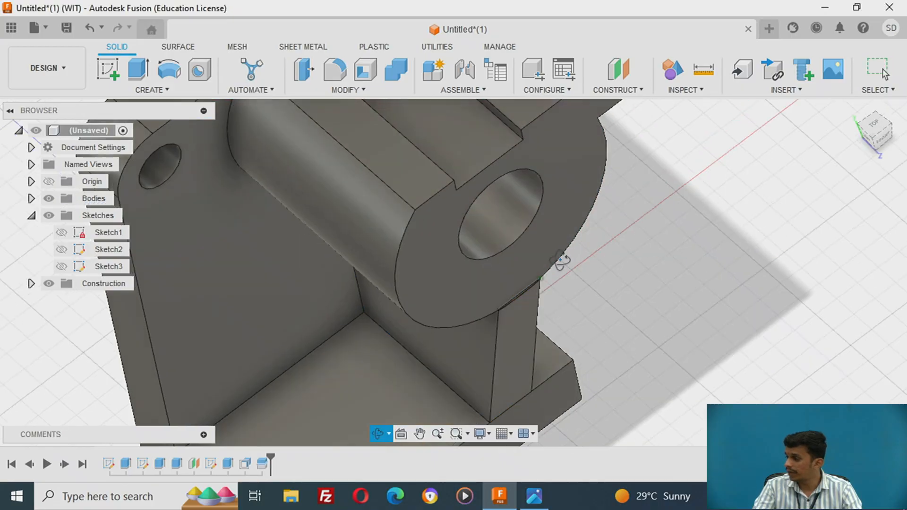
- Remove the thin leftover piece split off the rib's upper end where it overlaps the boss
middle_click_drag(560, 260, 549, 233, "shift")
scroll(538, 288, "up", 5)
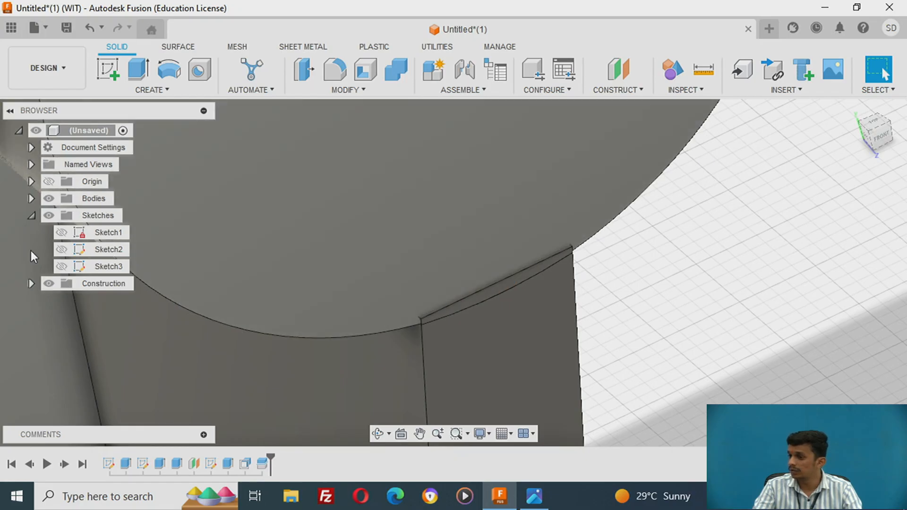
left_click(30, 198)
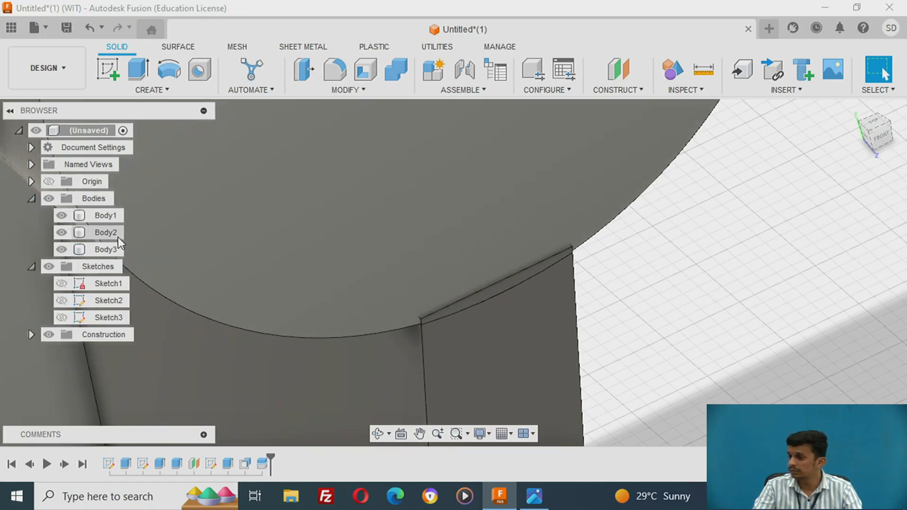
left_click(113, 234)
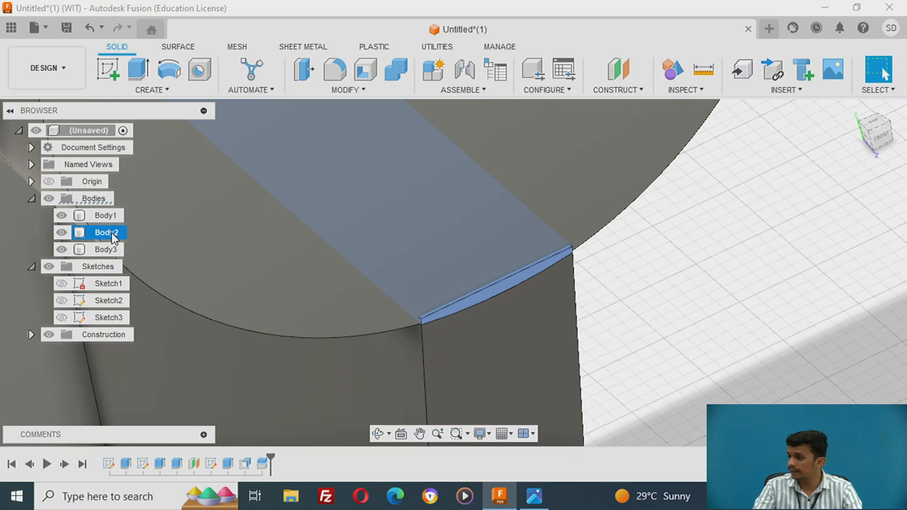
right_click(84, 235)
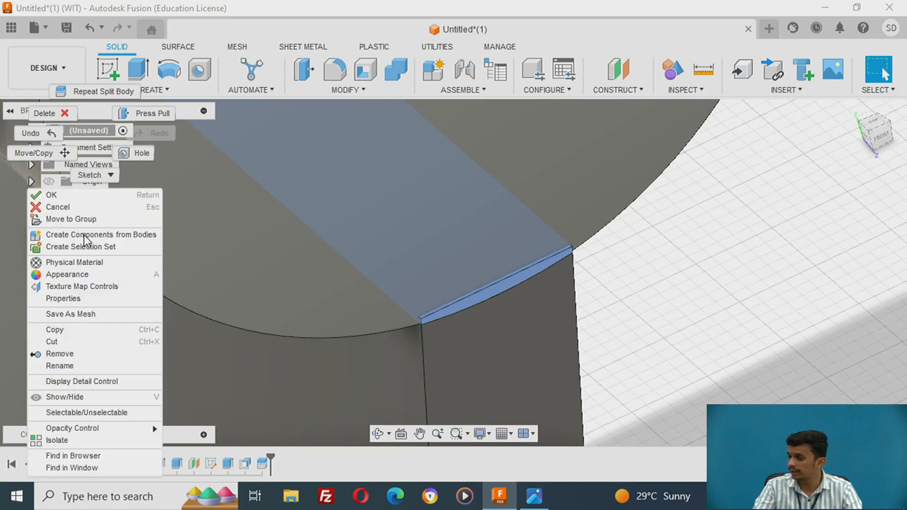
left_click(97, 355)
scroll(437, 384, "down", 8)
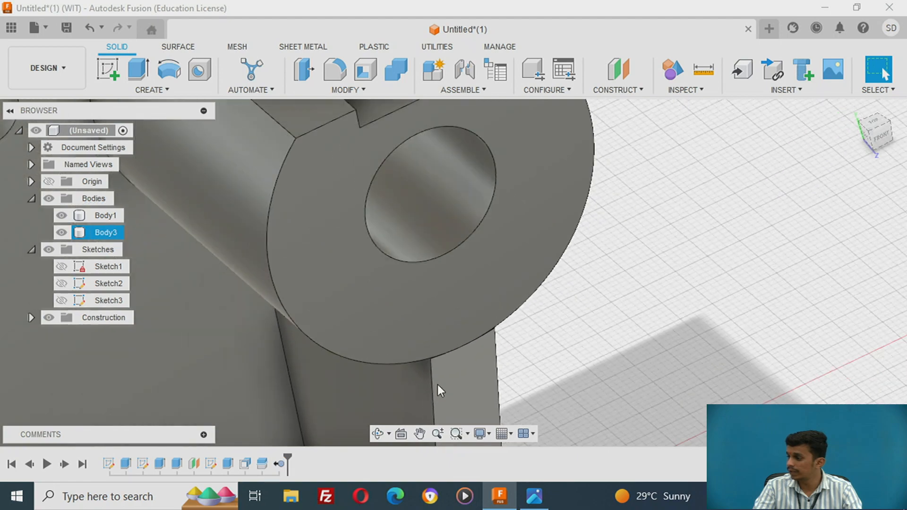
- Examine the joint between rib and boss, and compare the whole bracket with the dimensioned drawing in Photos
middle_click_drag(474, 386, 458, 356, "shift")
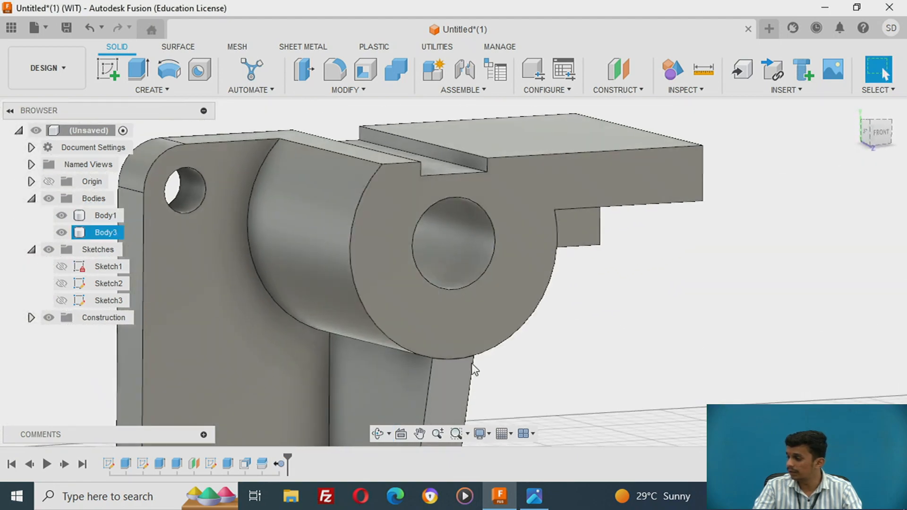
scroll(607, 338, "up", 6)
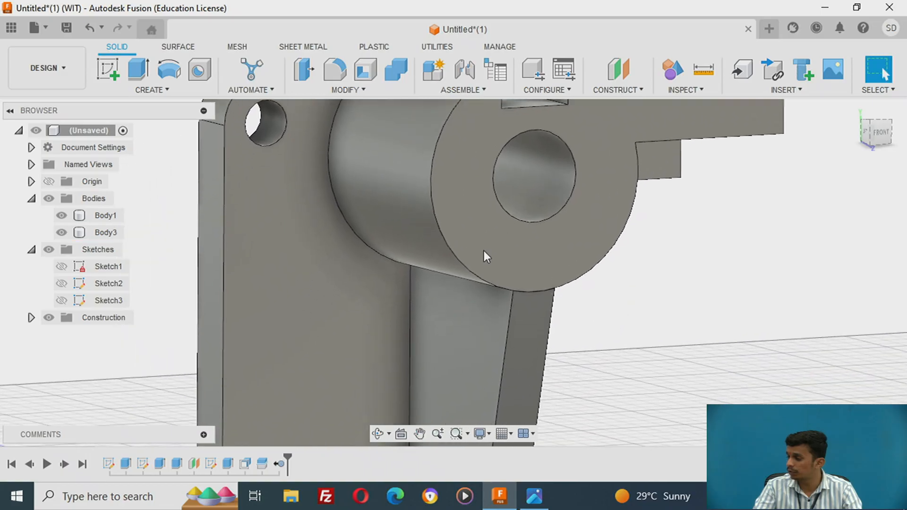
scroll(508, 285, "down", 5)
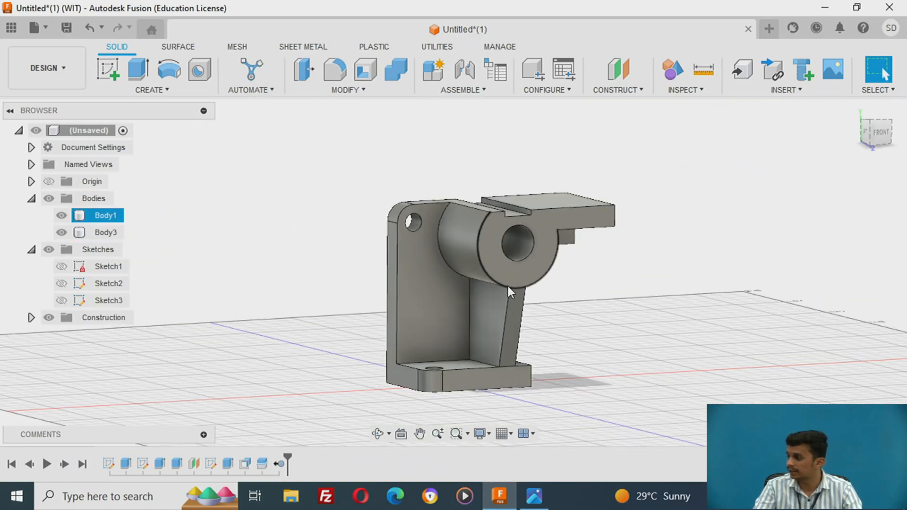
left_click(869, 124)
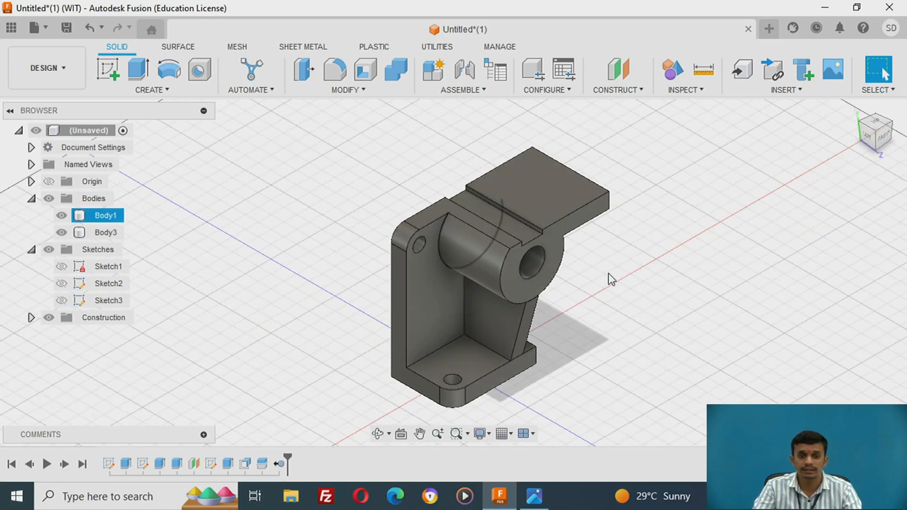
key("alt+Tab")
key("alt+Tab")
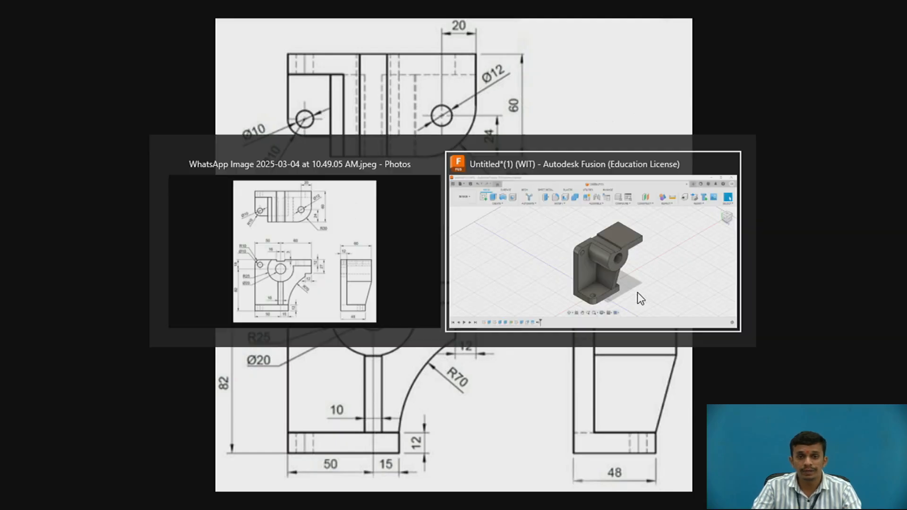
key("alt+Tab")
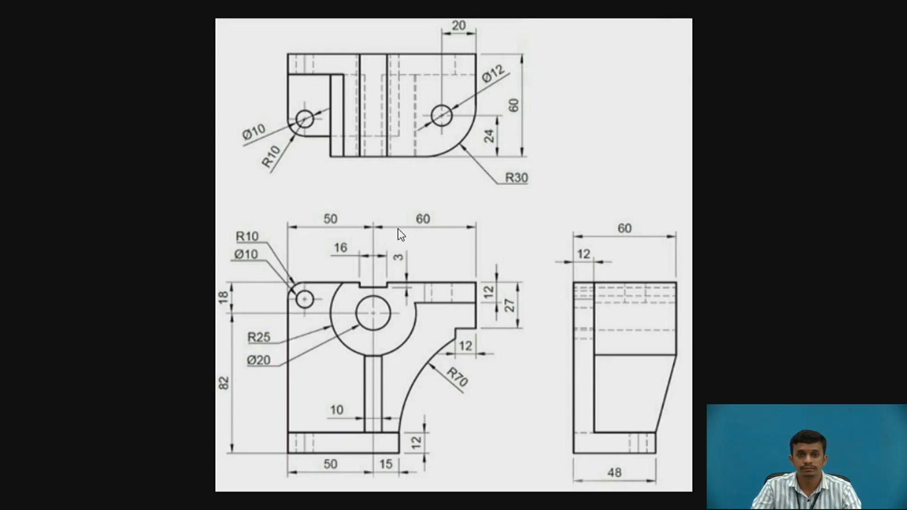
key("alt+Tab")
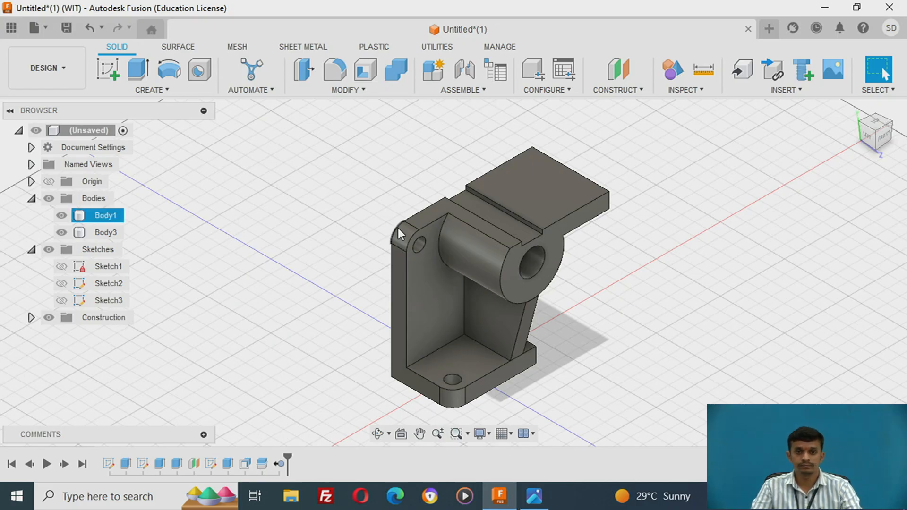
left_click(374, 277)
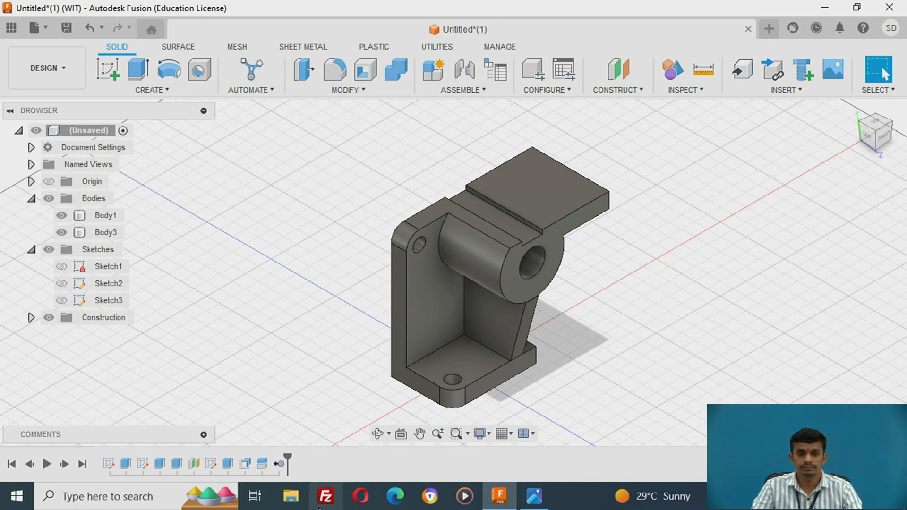
left_click(305, 495)
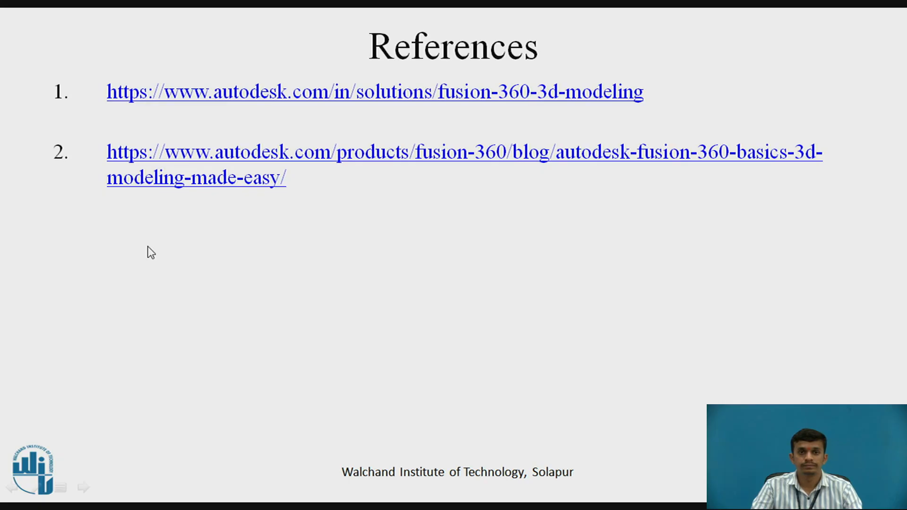